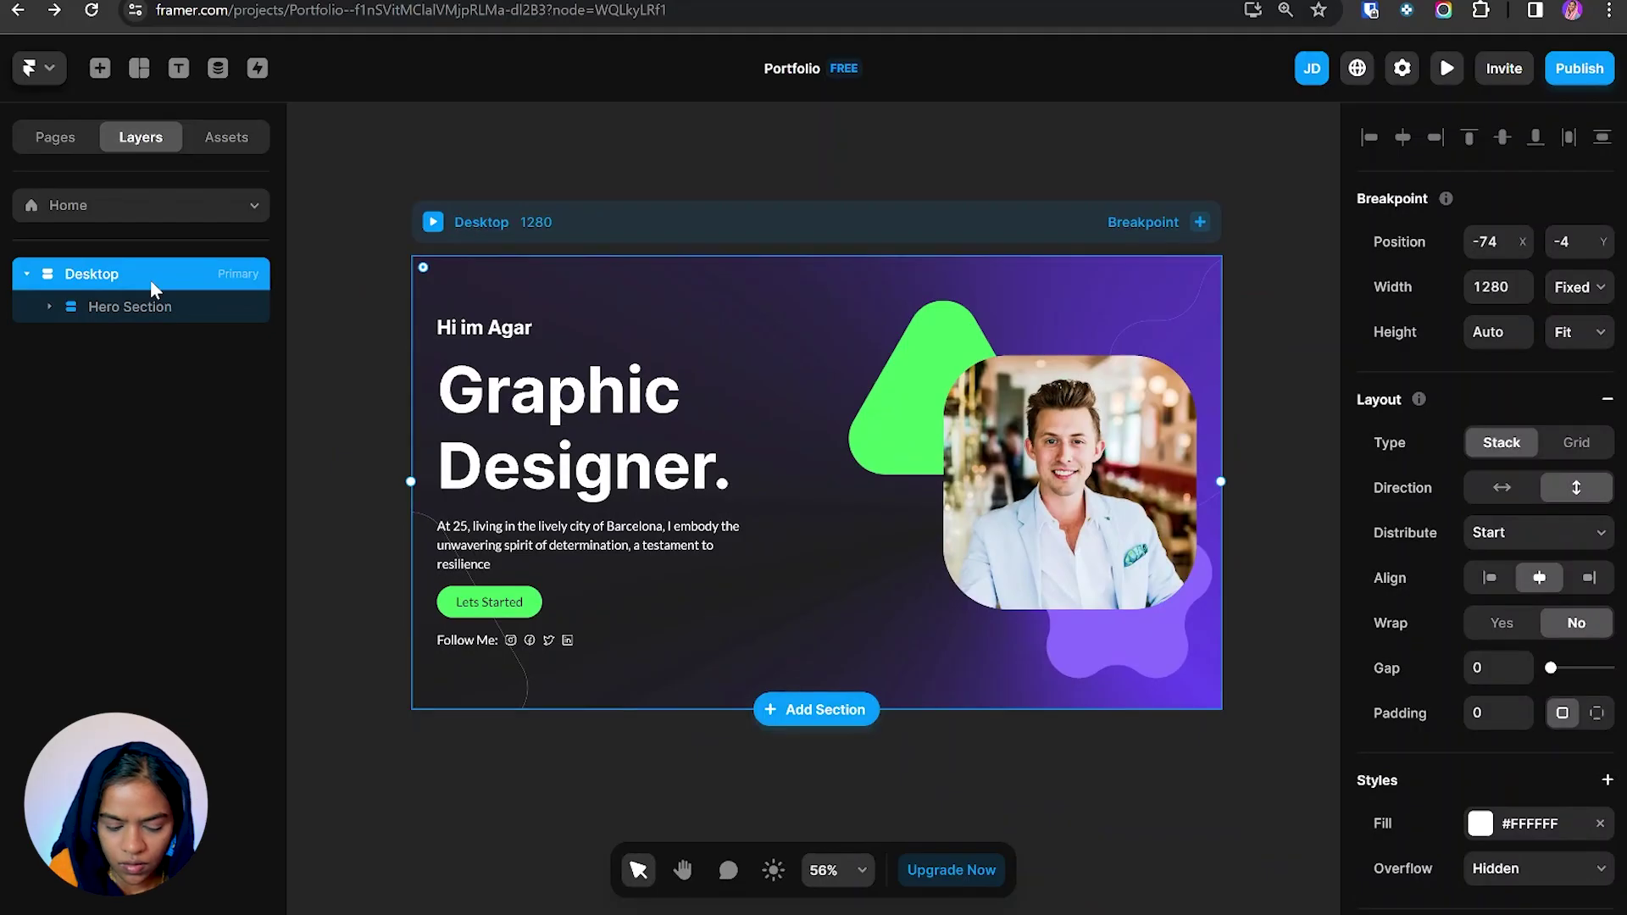
Draw a frame about 1280 by 77 across the Desktop page and place it above the Hero Section.
key(f)
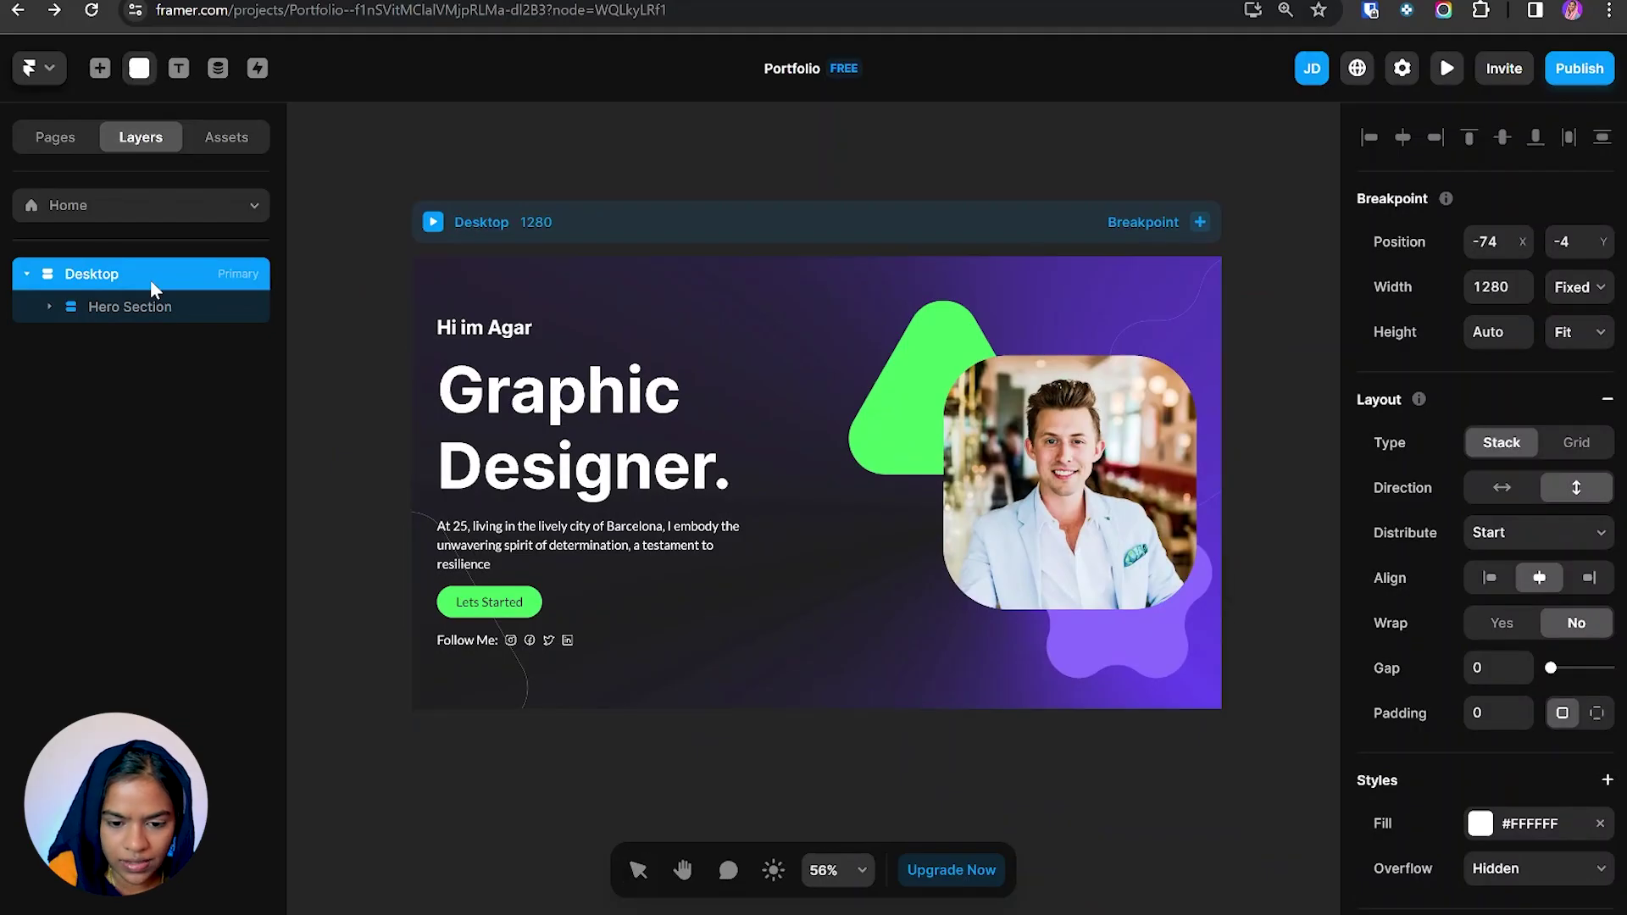
mouse_move(412, 256)
mouse_down()
mouse_move(428, 284)
mouse_move(720, 315)
mouse_move(1221, 305)
mouse_up()
click(74, 372)
drag(119, 339, 126, 305)
click(80, 337)
Rename the new frame Navbar and give it a stack layout.
double_click(109, 306)
text(Nav)
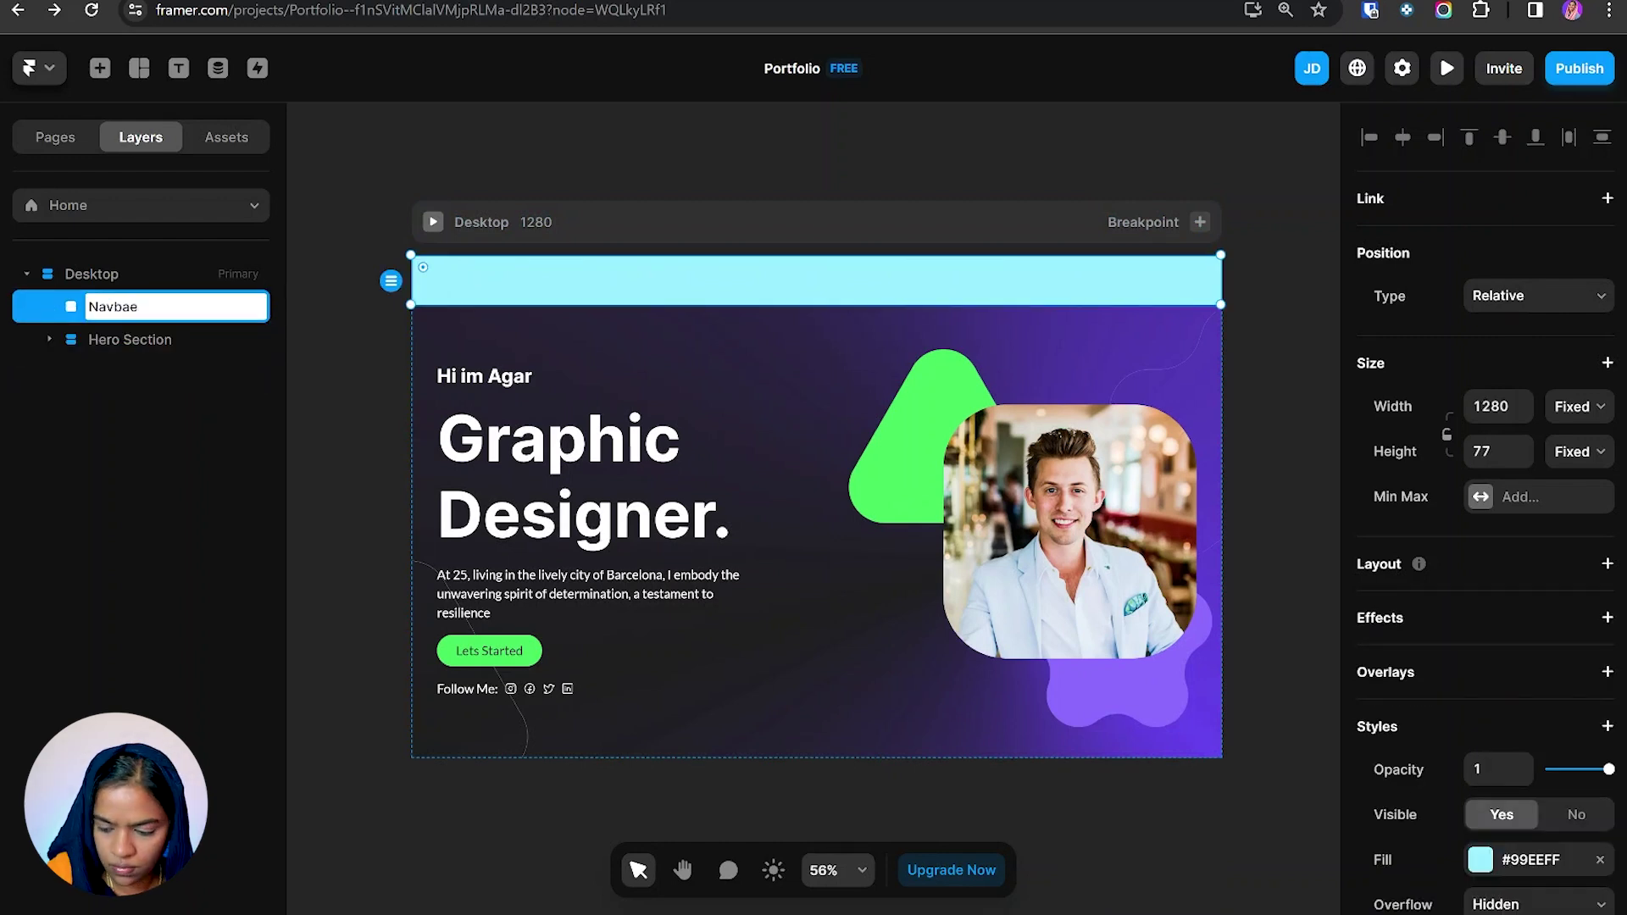
text(bar)
key(Return)
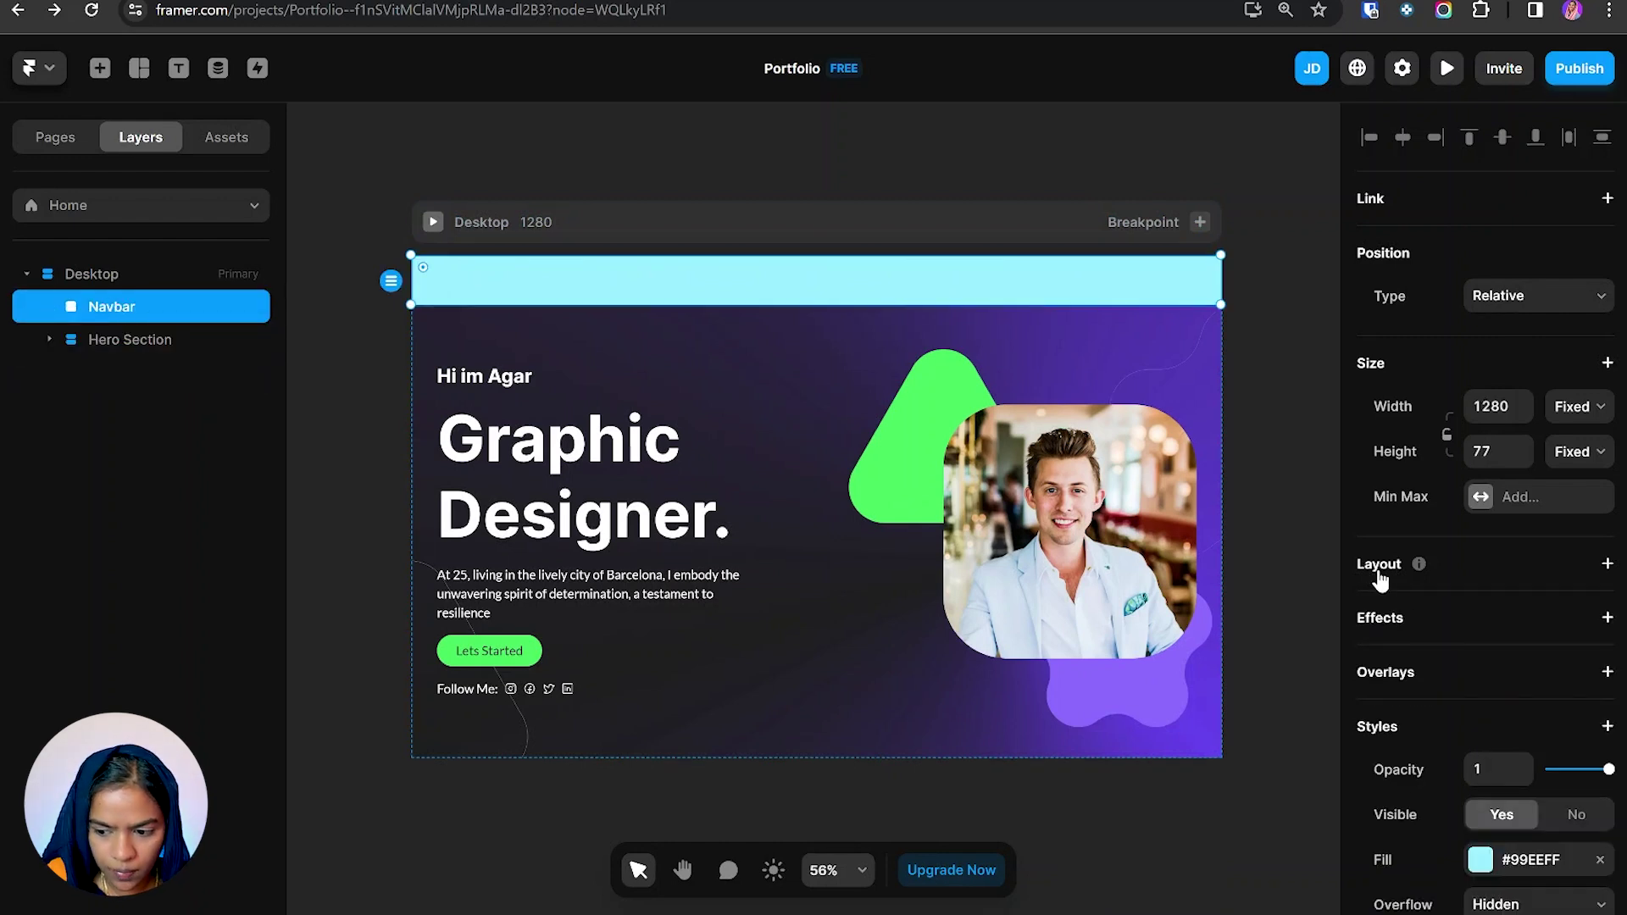
click(1607, 565)
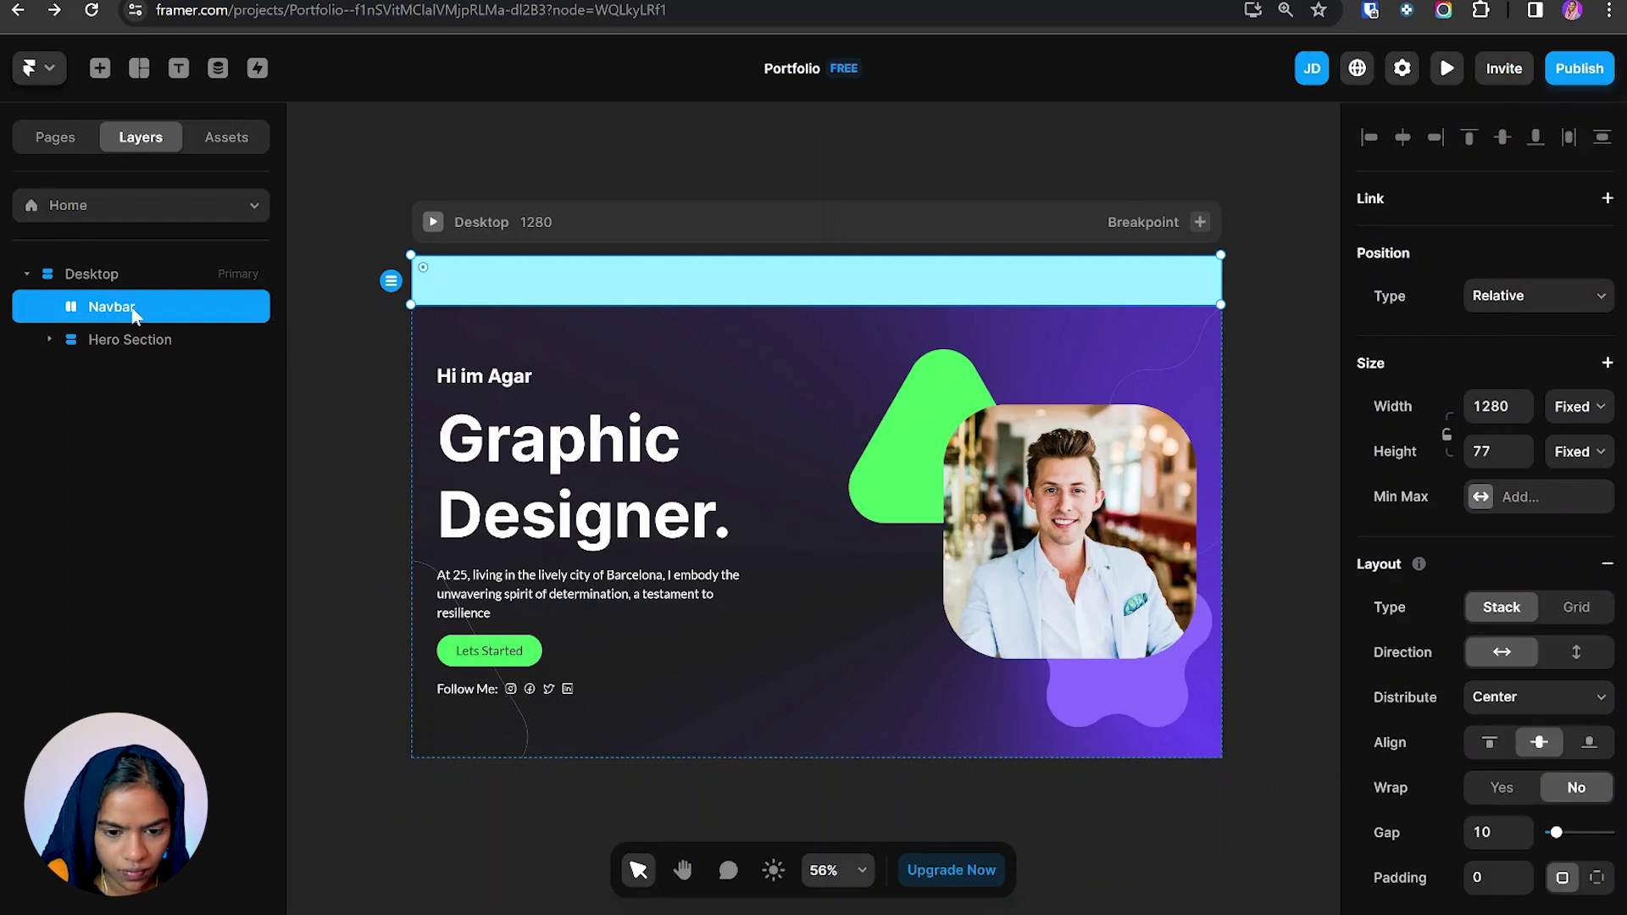
Draw a frame about 1188 by 43 inside the Navbar and name it container.
key(f)
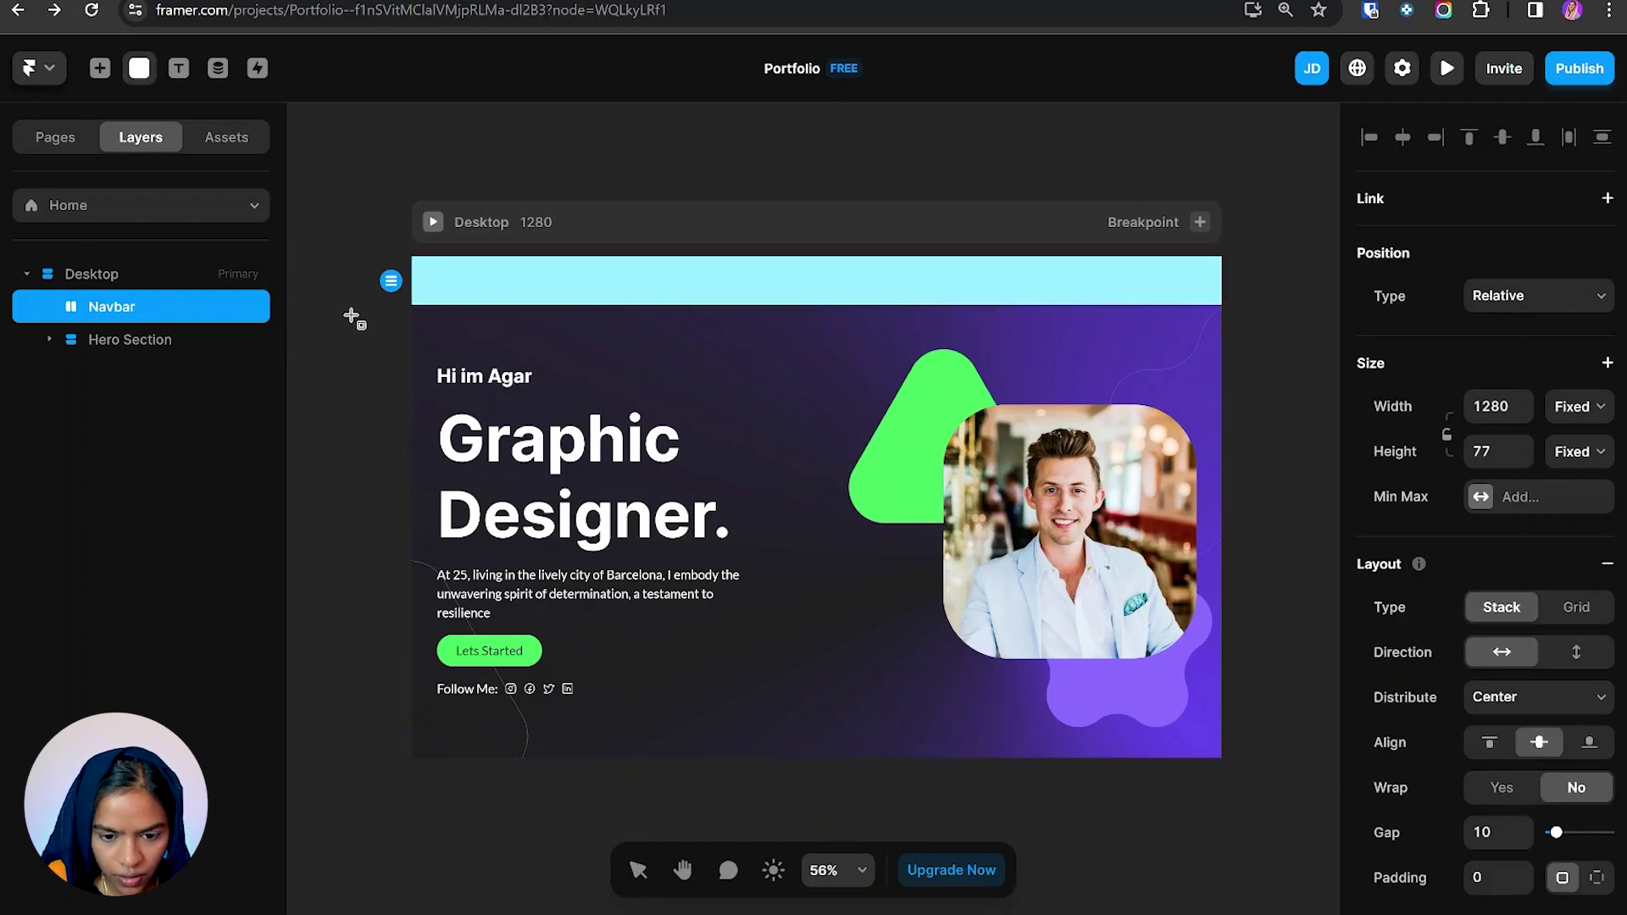
drag(437, 269, 1190, 292)
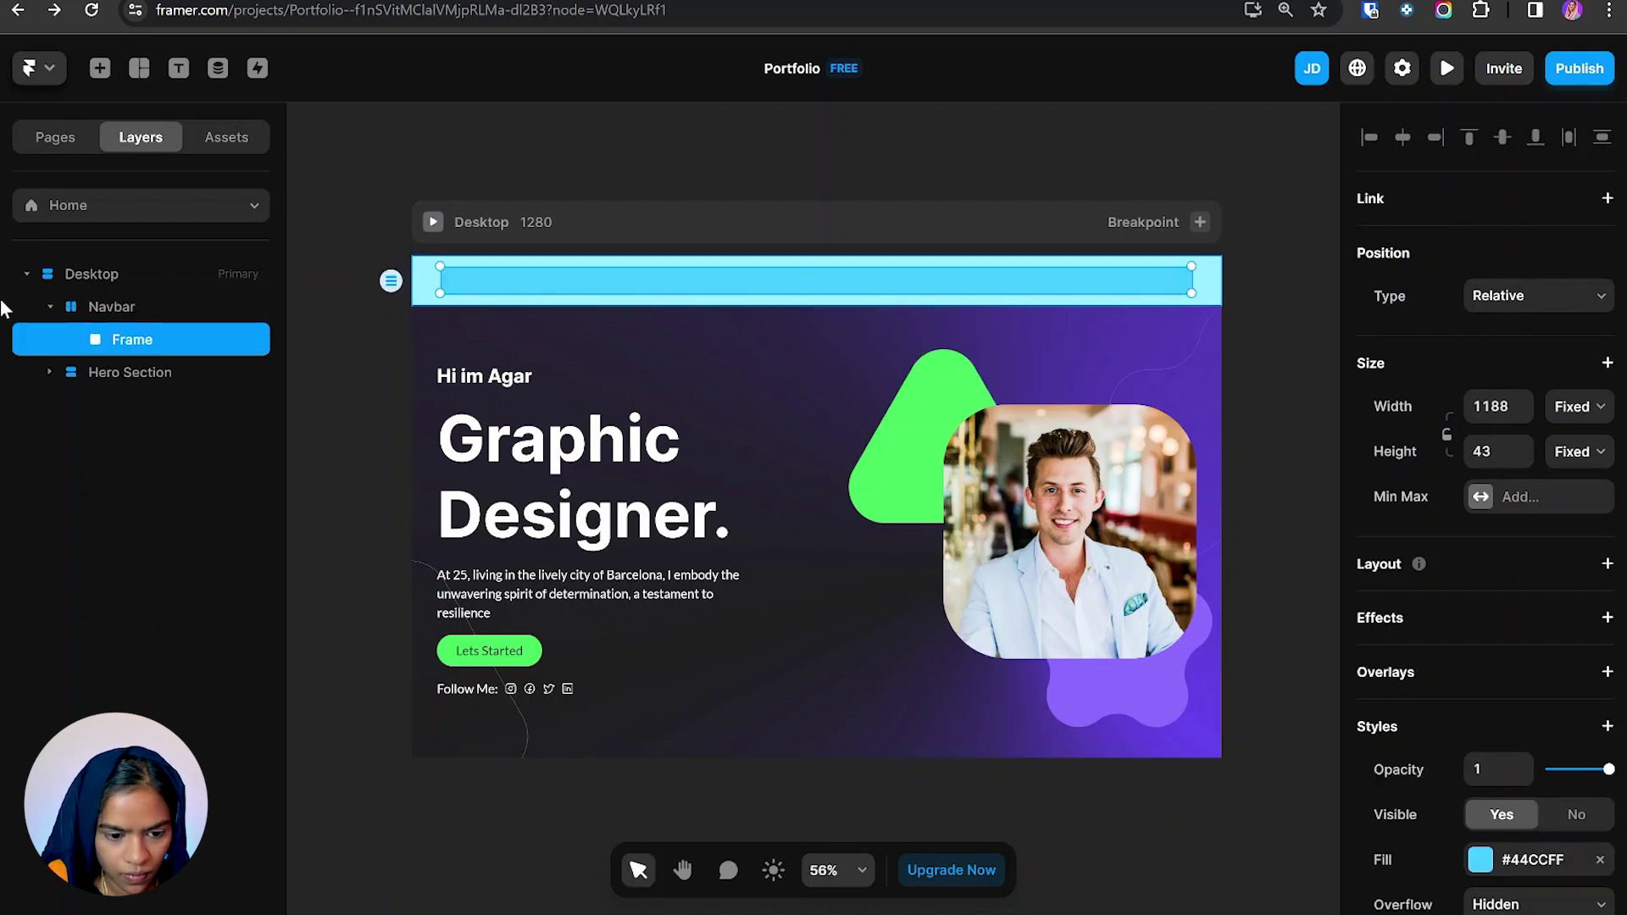
double_click(139, 340)
text(container)
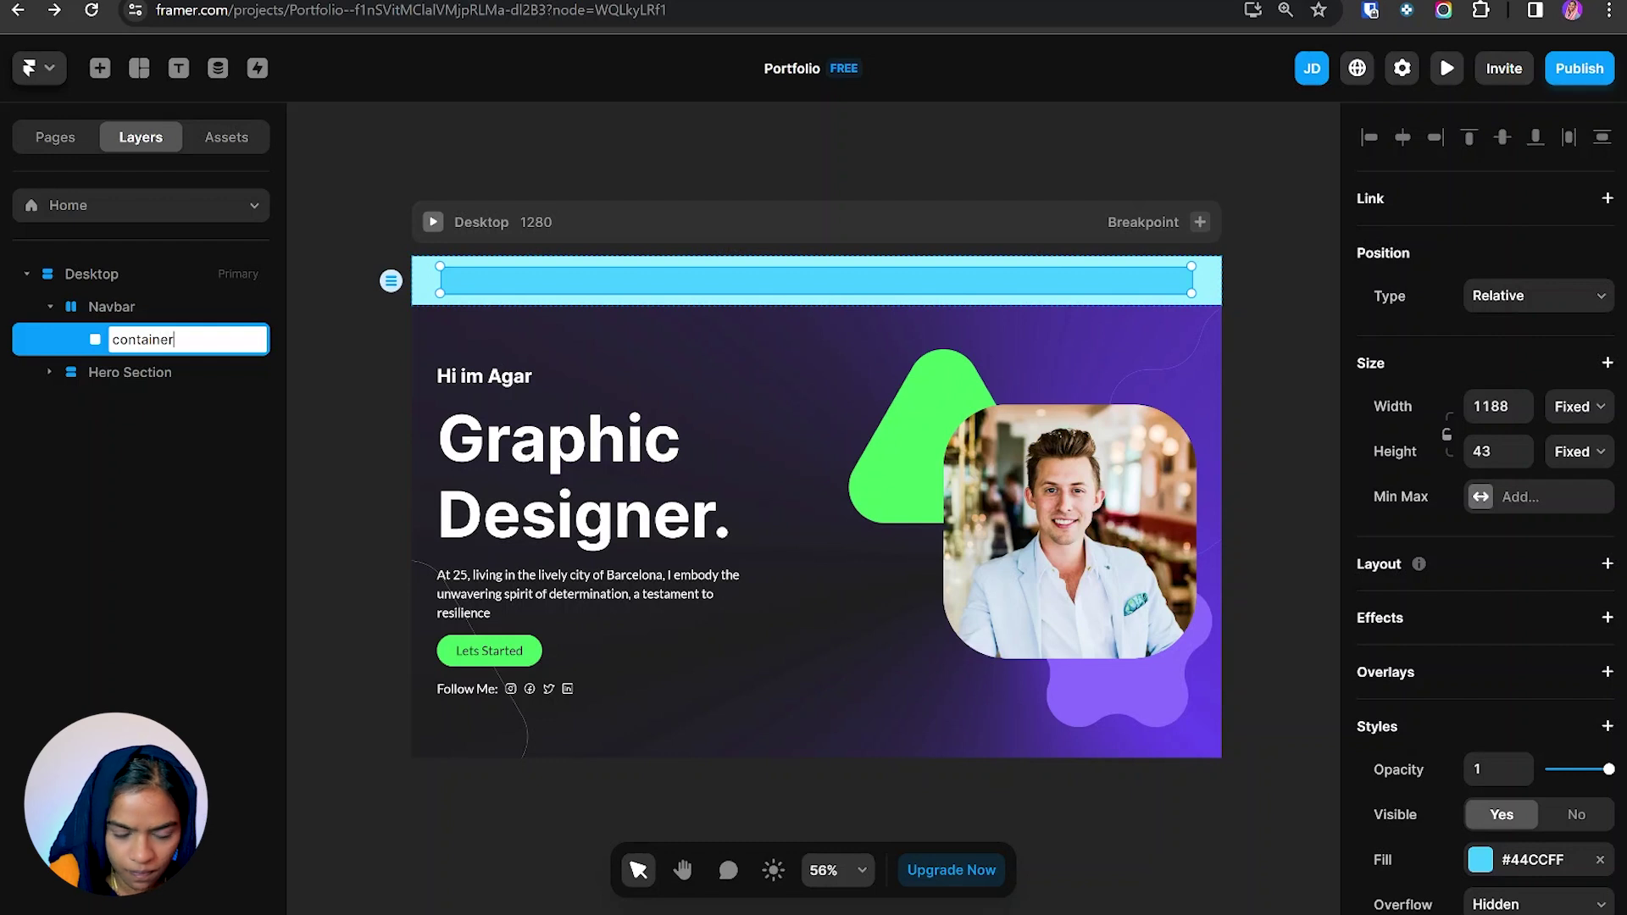
key(Return)
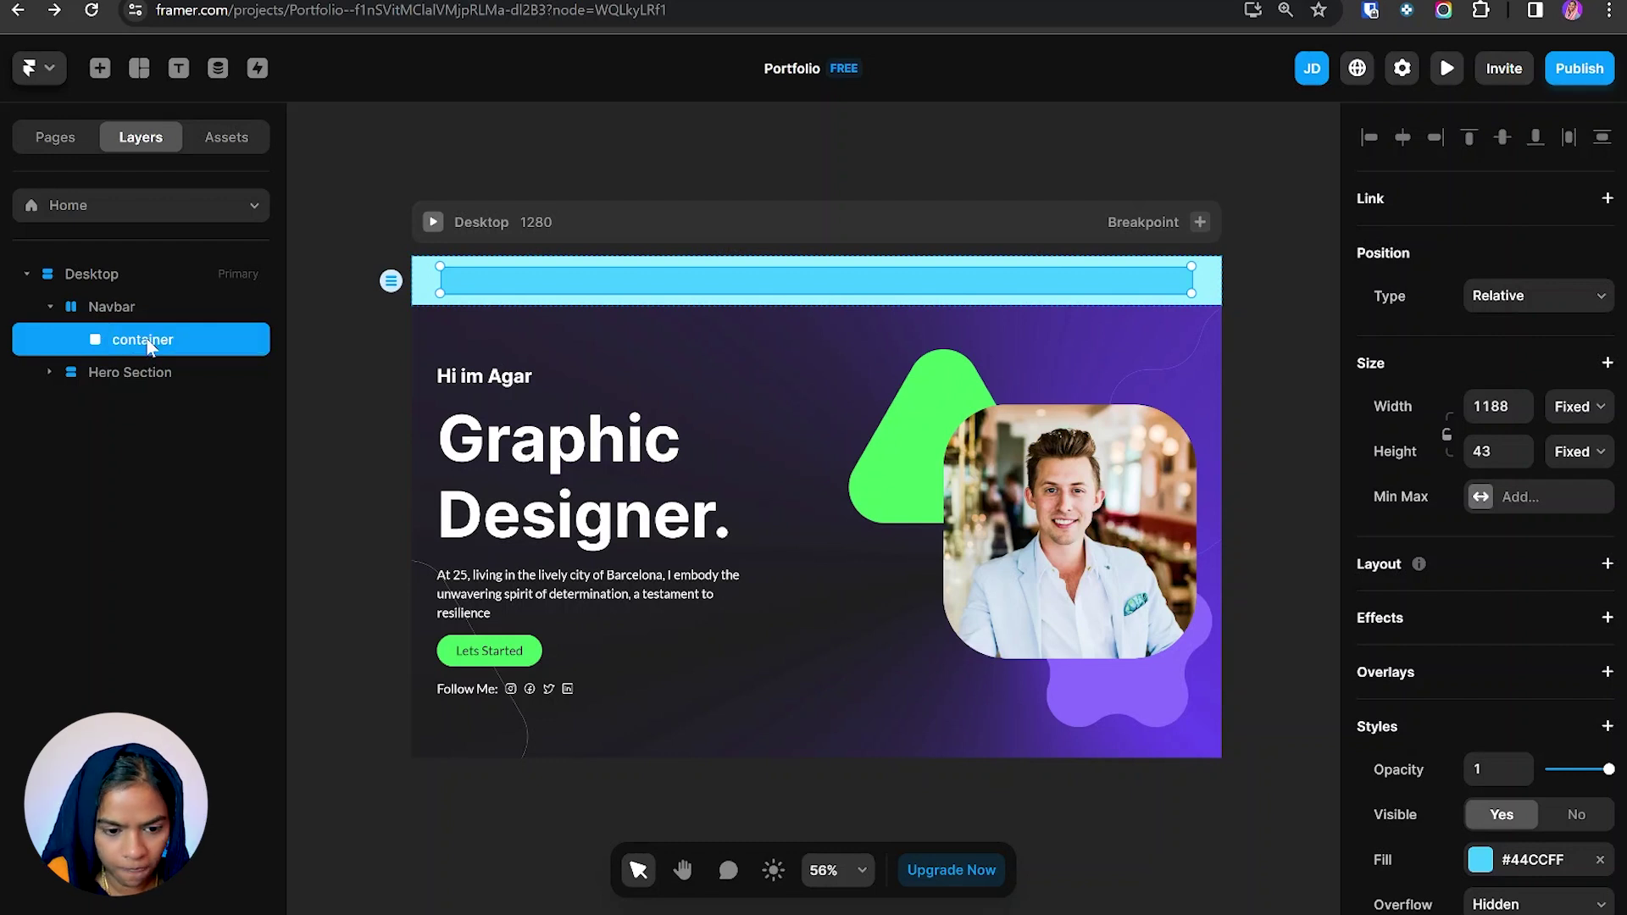
Give the container a stack layout and set its width to Fill, keeping the height Fixed.
click(1607, 564)
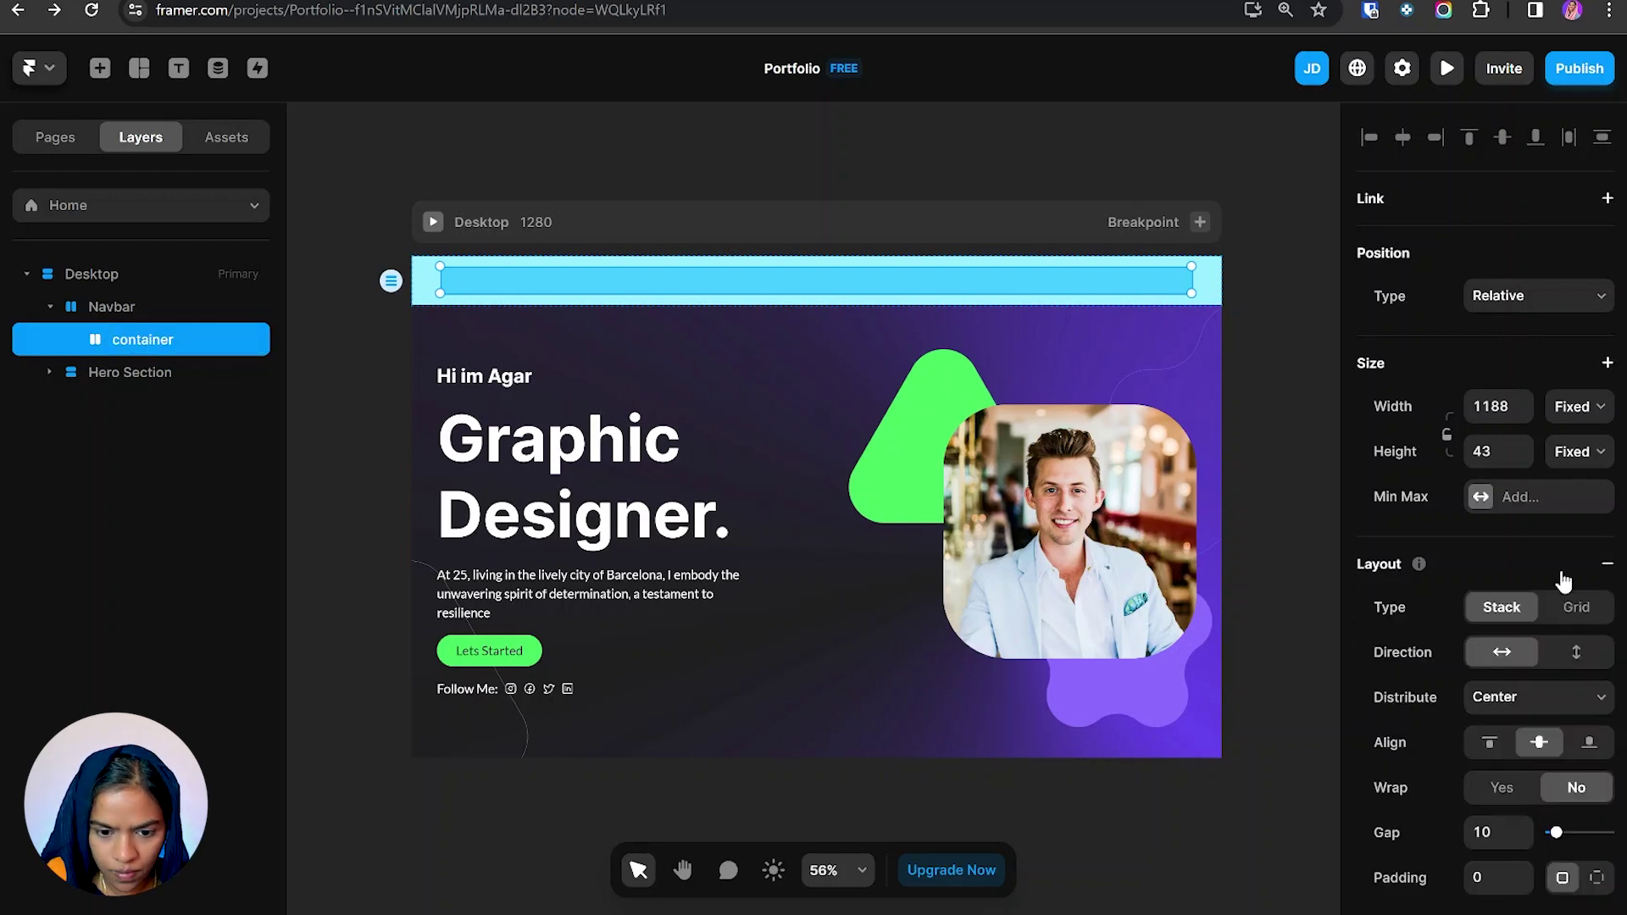
click(110, 307)
click(142, 339)
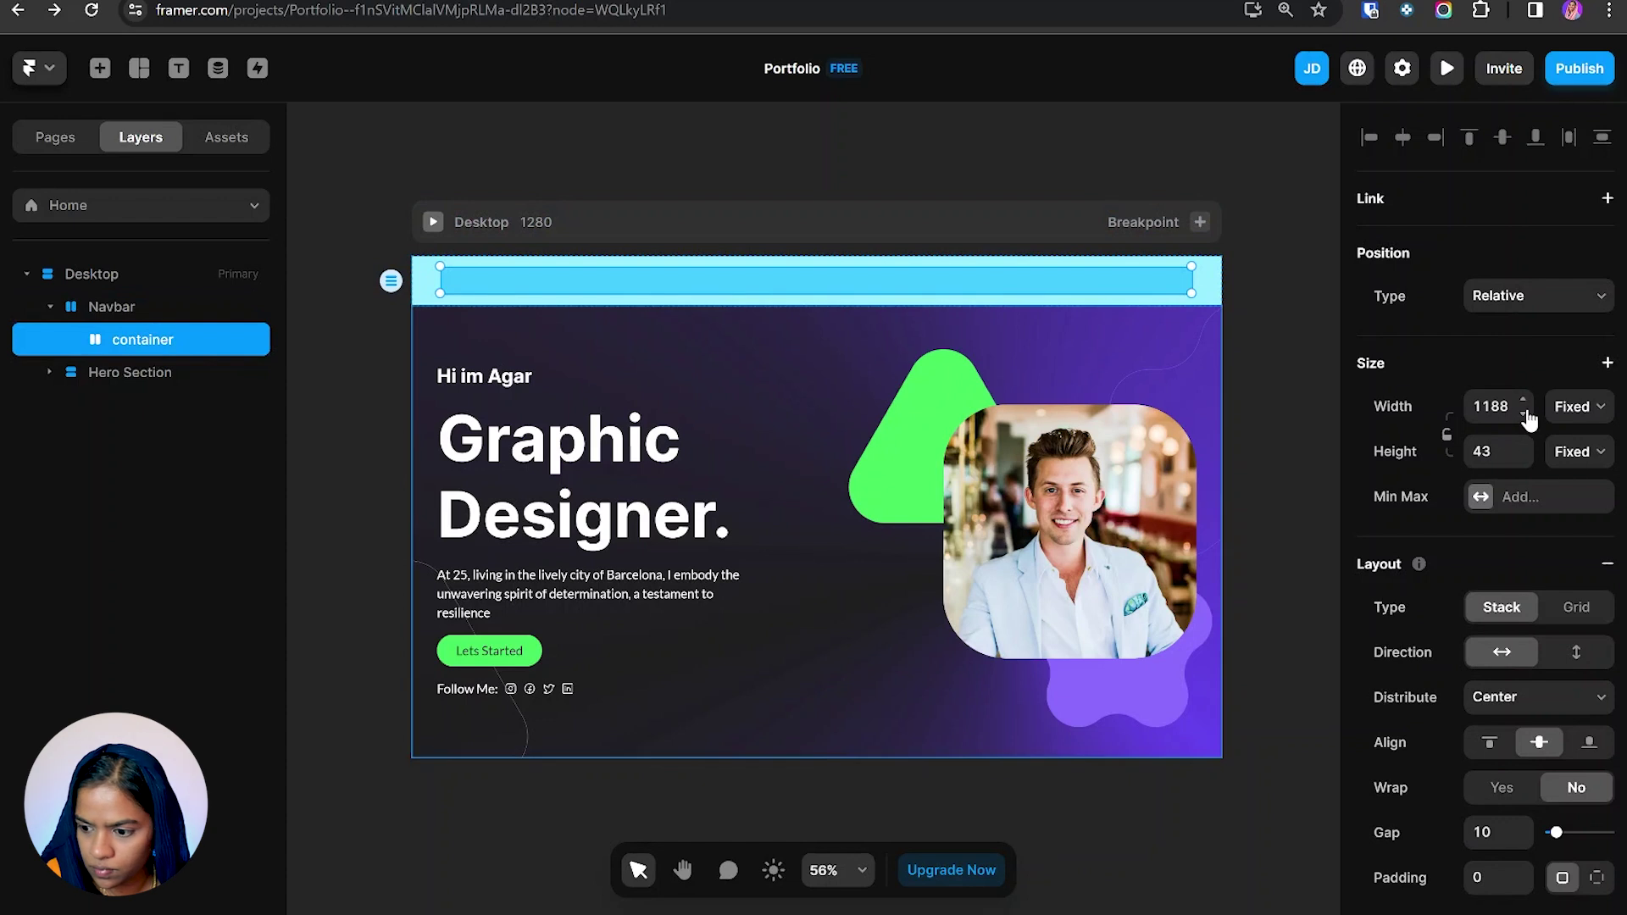
click(1591, 410)
click(1564, 463)
click(1578, 454)
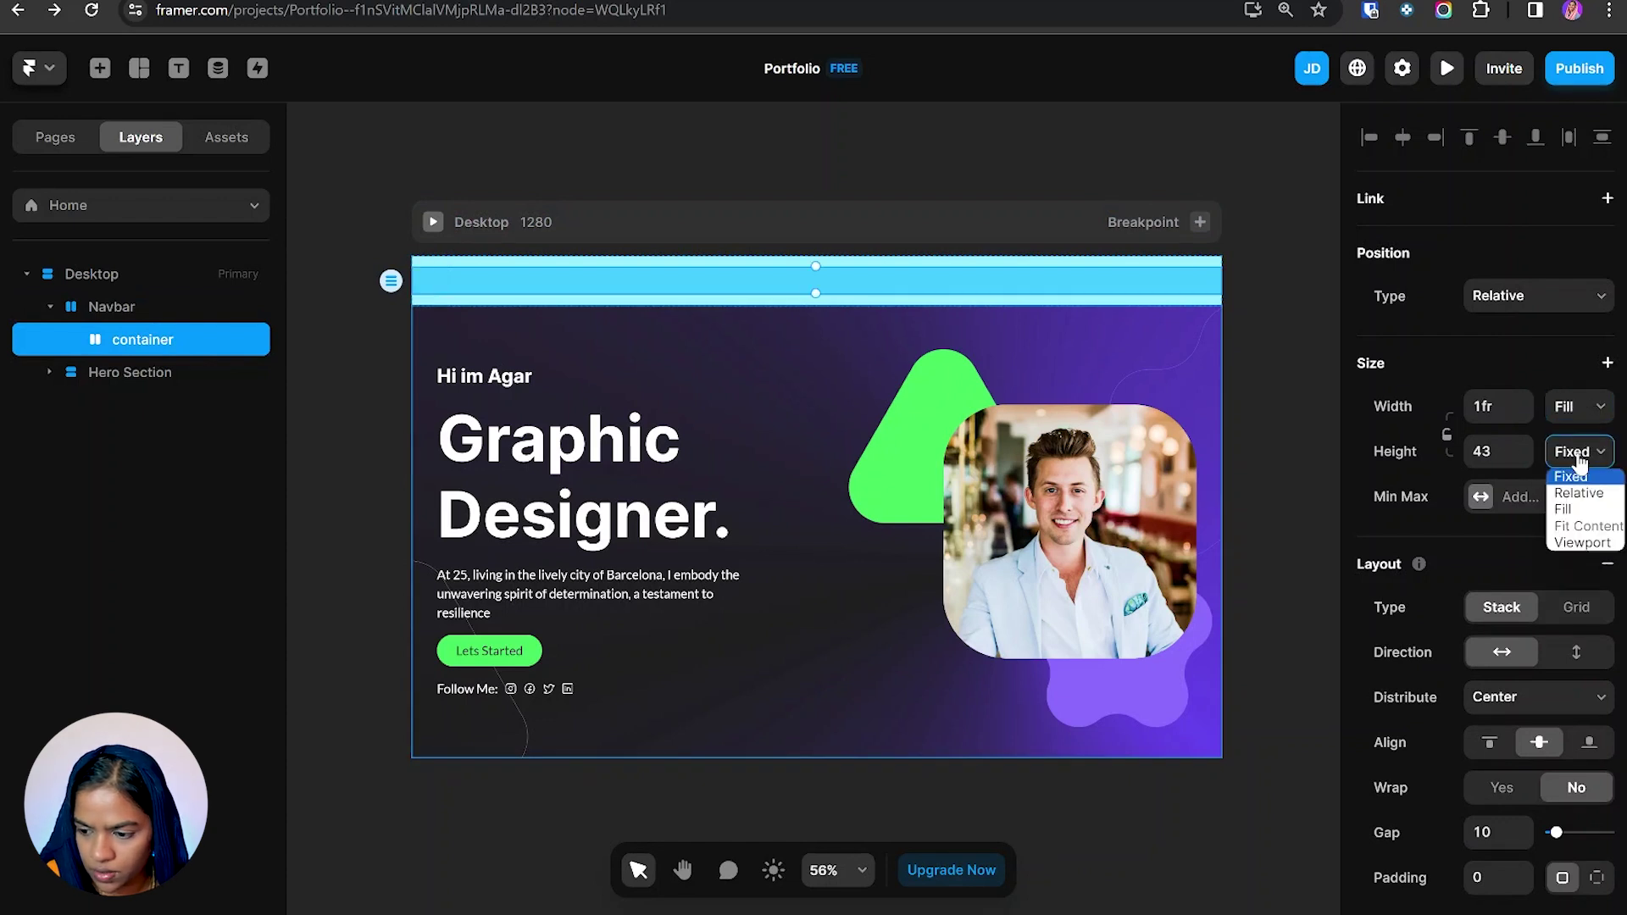
click(1577, 457)
Add a fixed maximum width of 1200 to the container.
click(1510, 500)
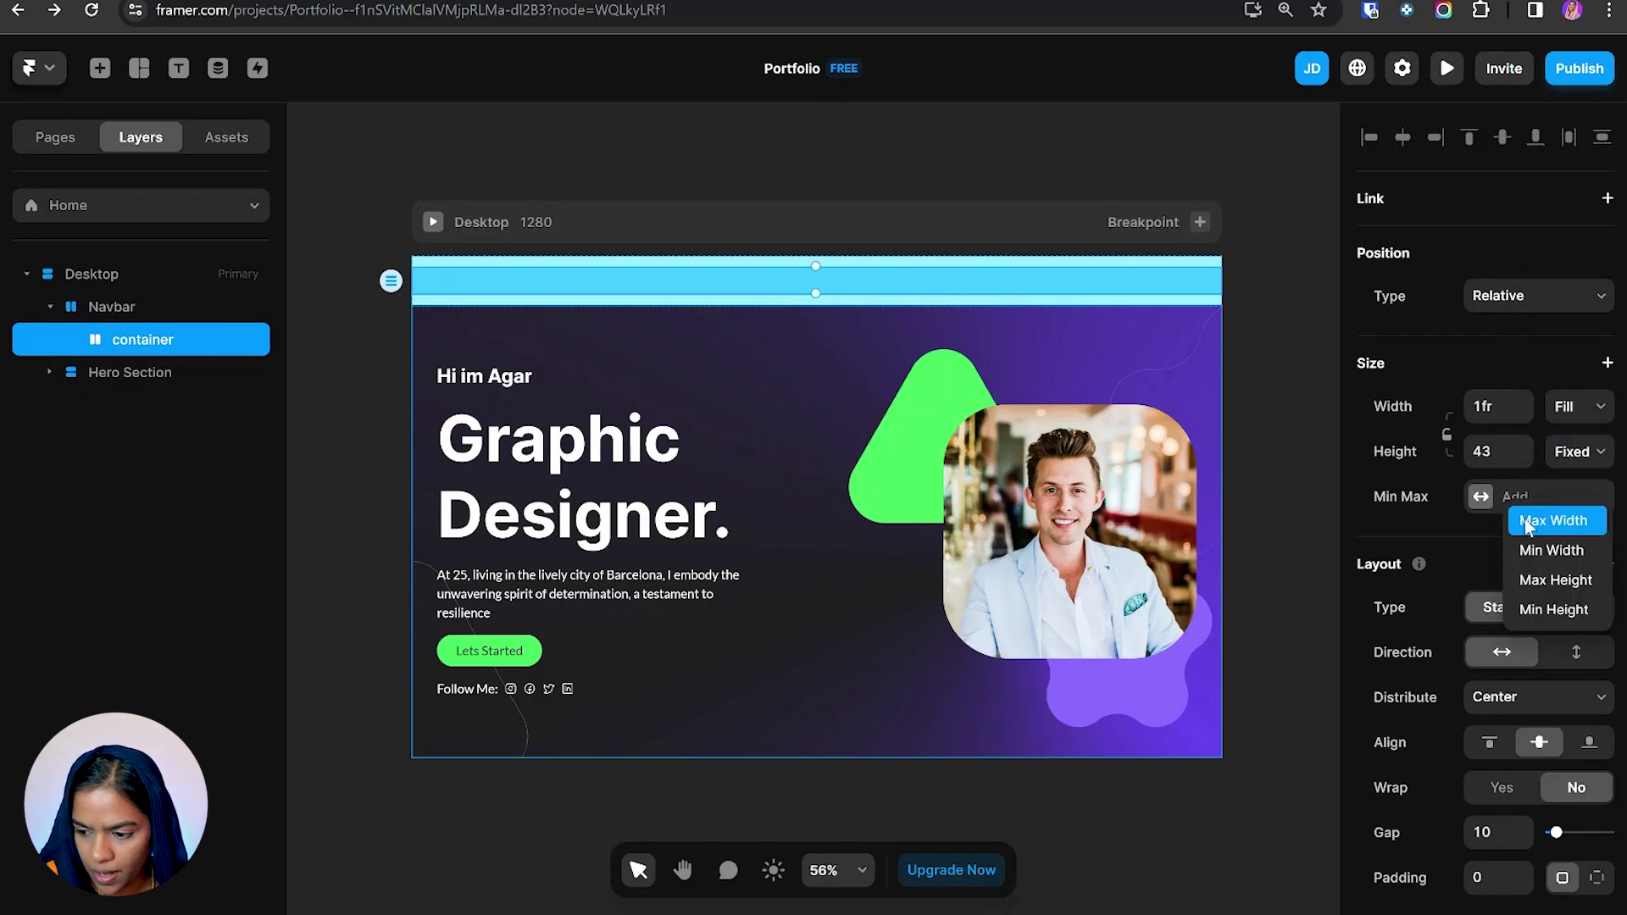
click(1518, 521)
click(1579, 497)
click(1572, 530)
click(1496, 497)
text(1200)
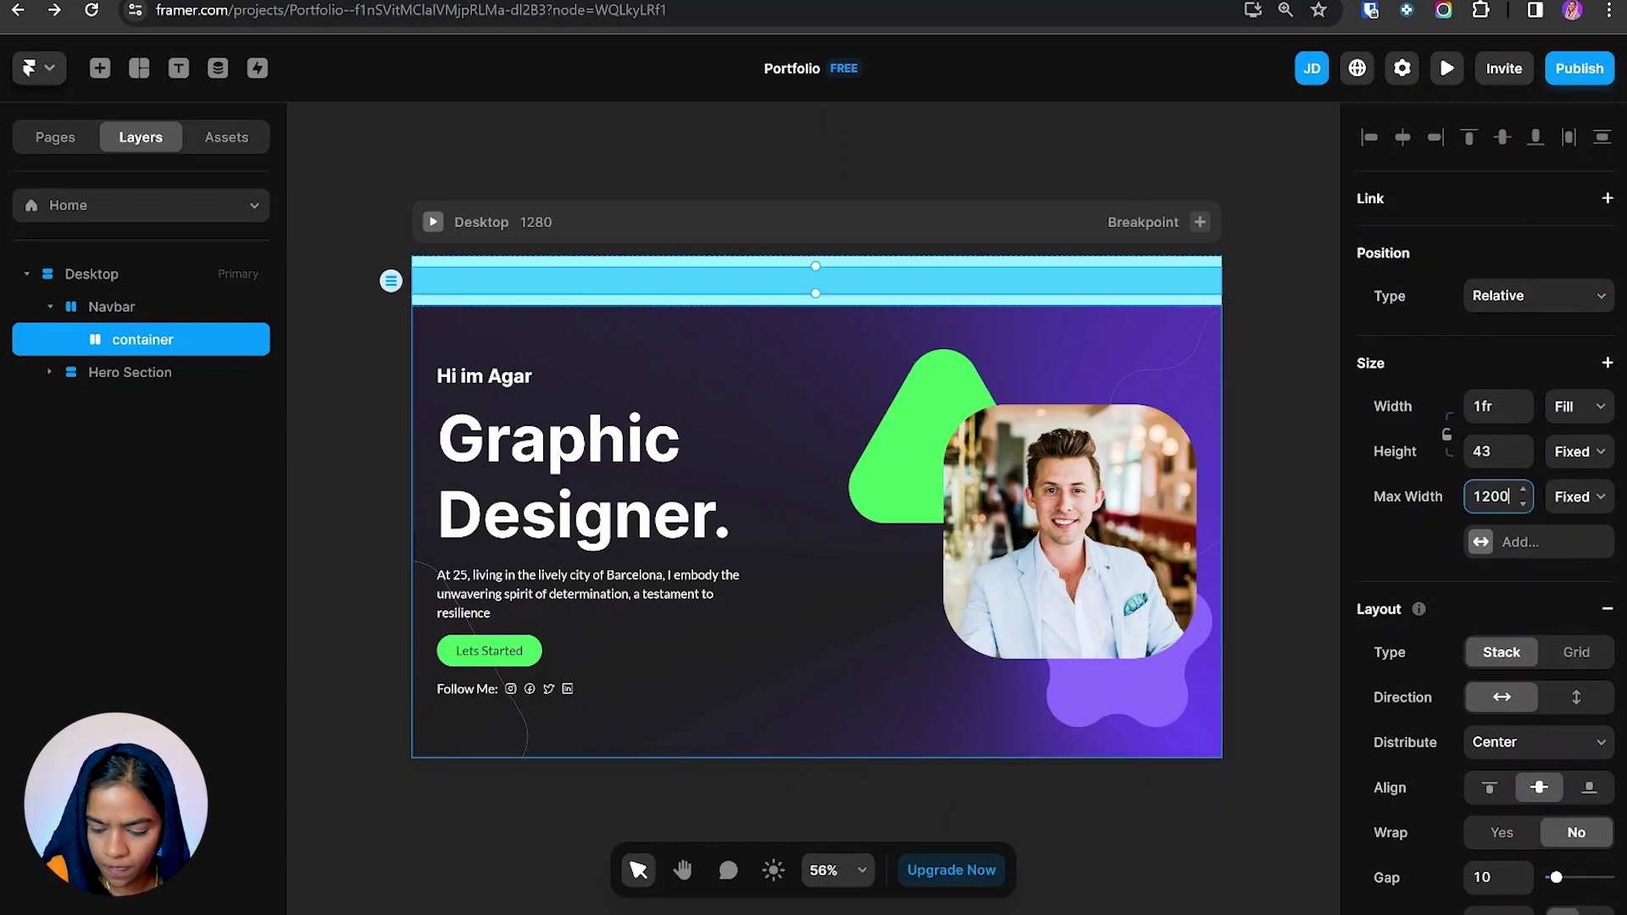
key(Return)
Remove the fill colors from the Navbar and its container.
click(111, 307)
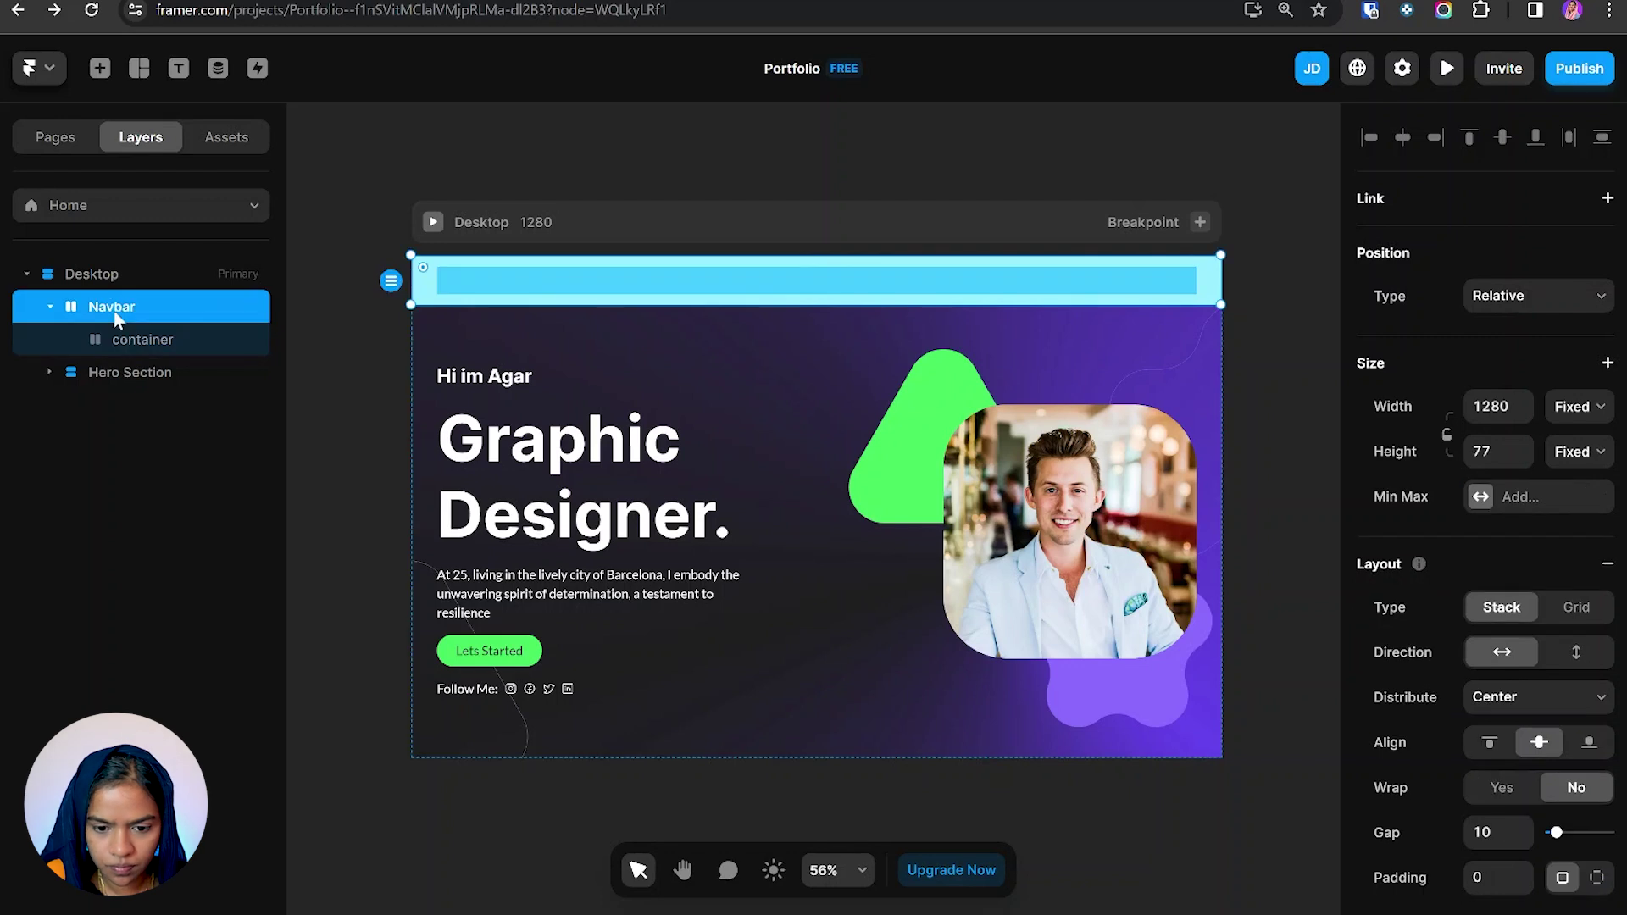
click(134, 339)
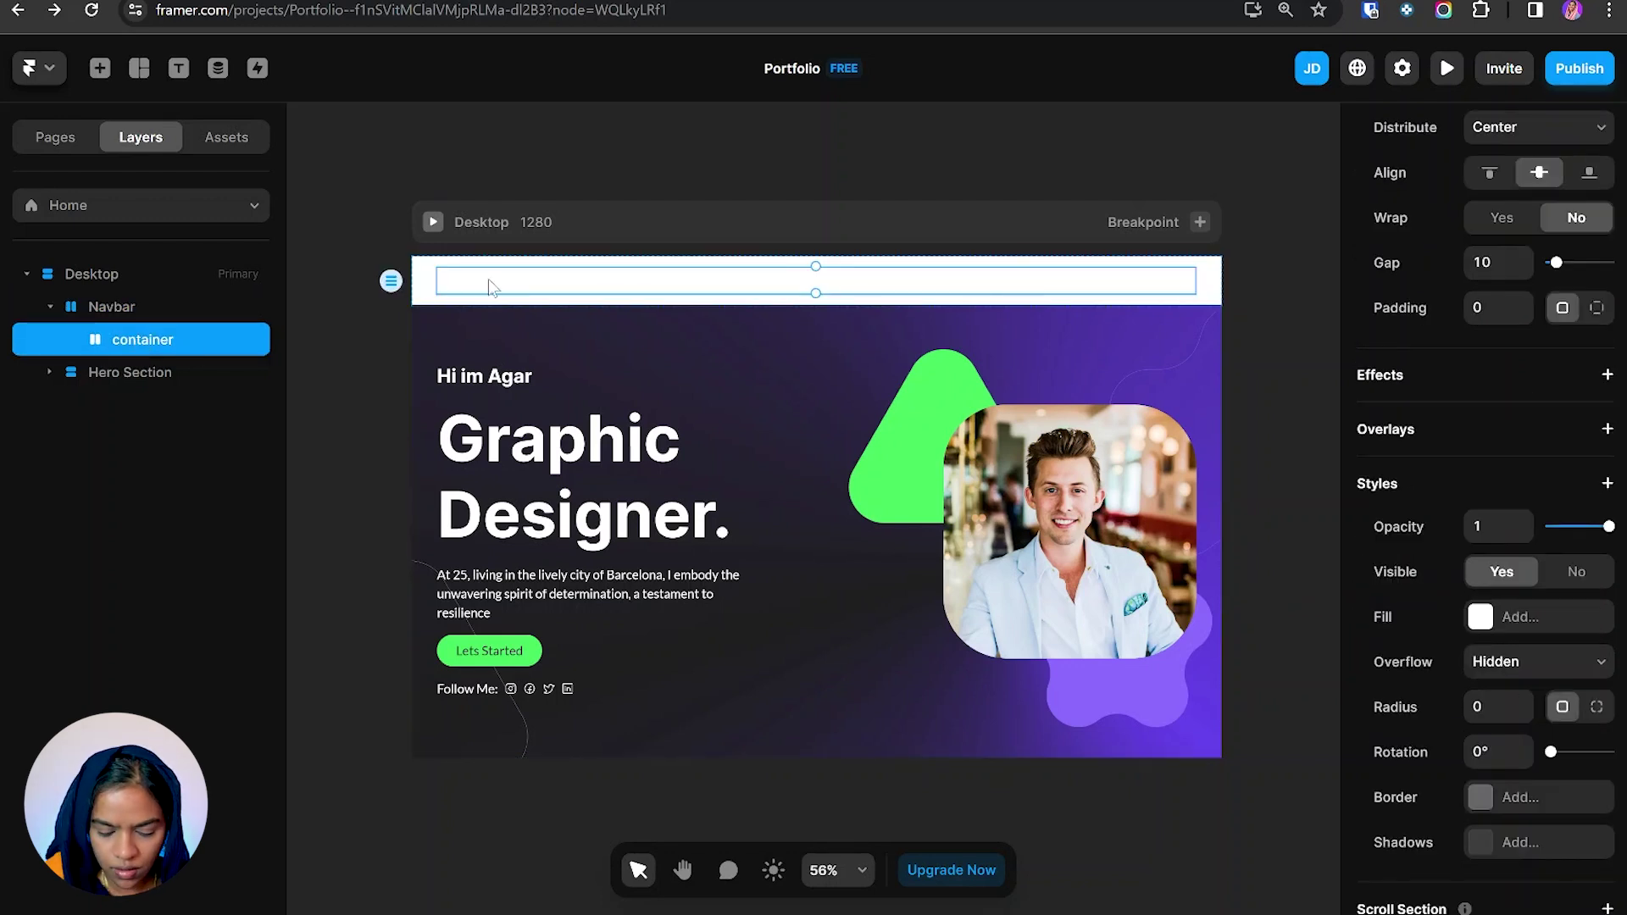
Draw a frame about 189 by 43 inside the Navbar's container and duplicate it.
key(f)
drag(438, 268, 555, 298)
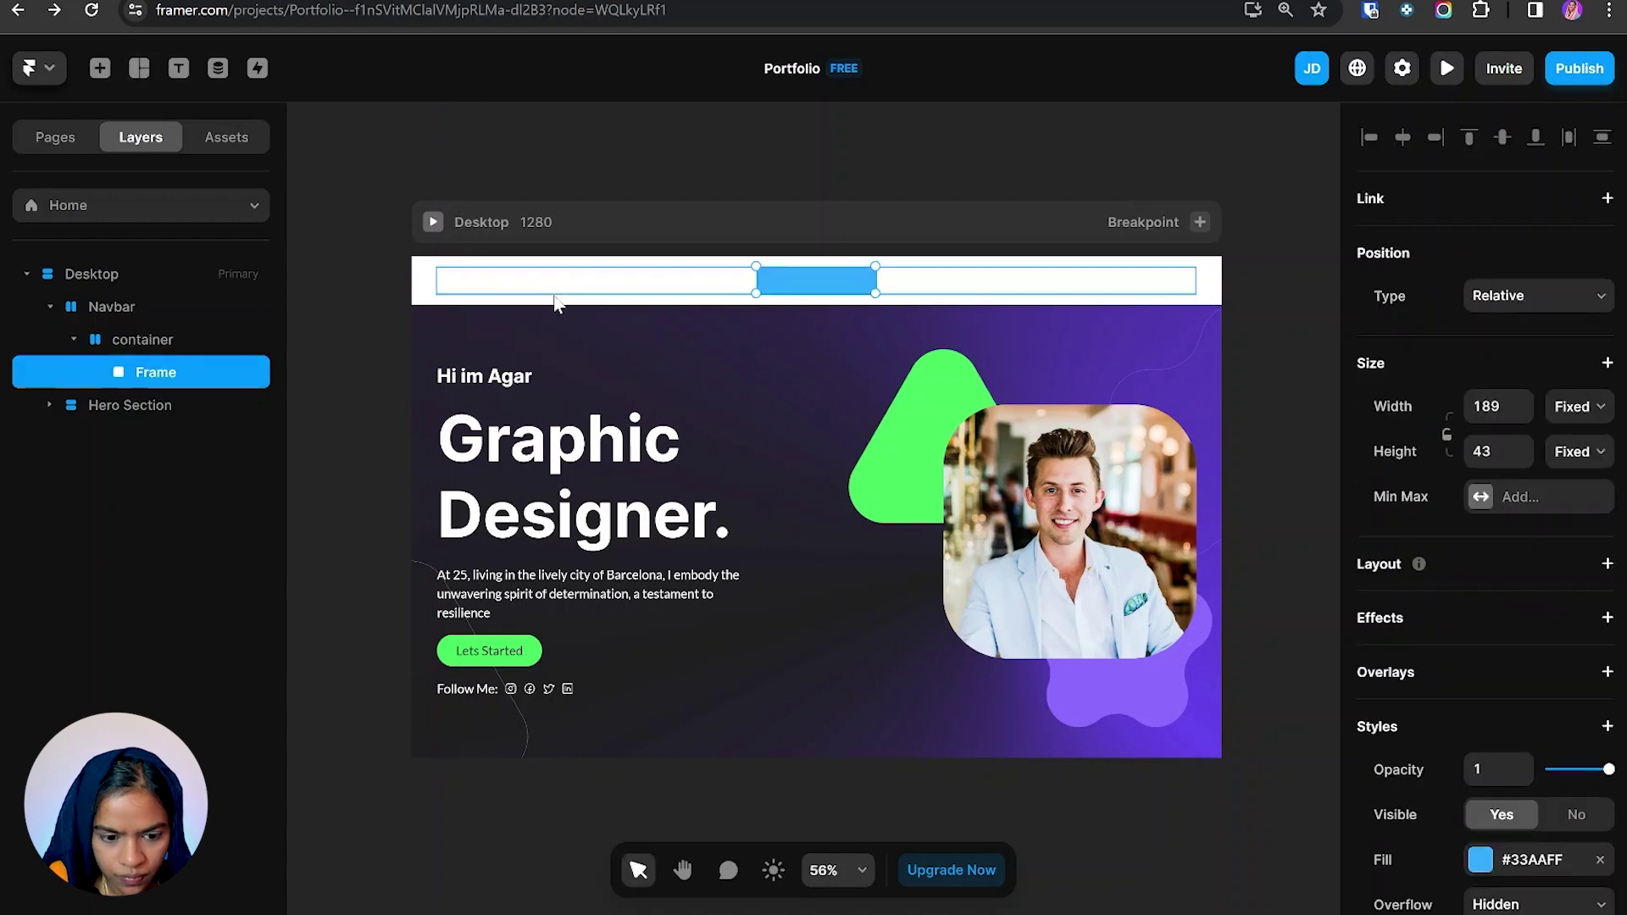
key(ctrl+d)
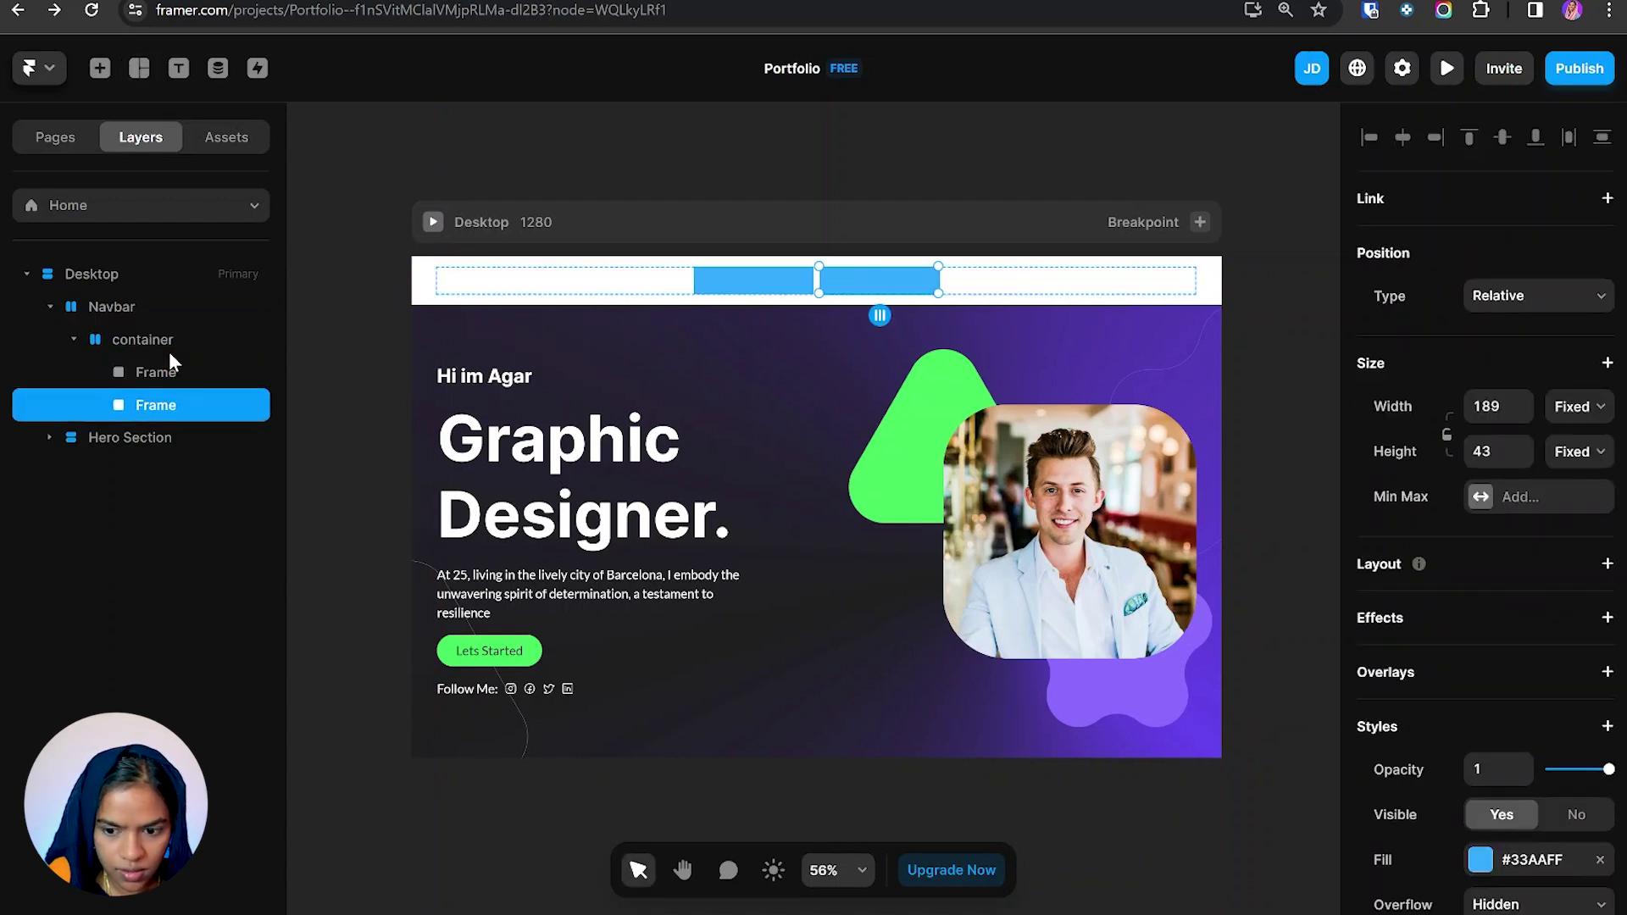
Set the Navbar container's distribution to Space Between.
click(162, 343)
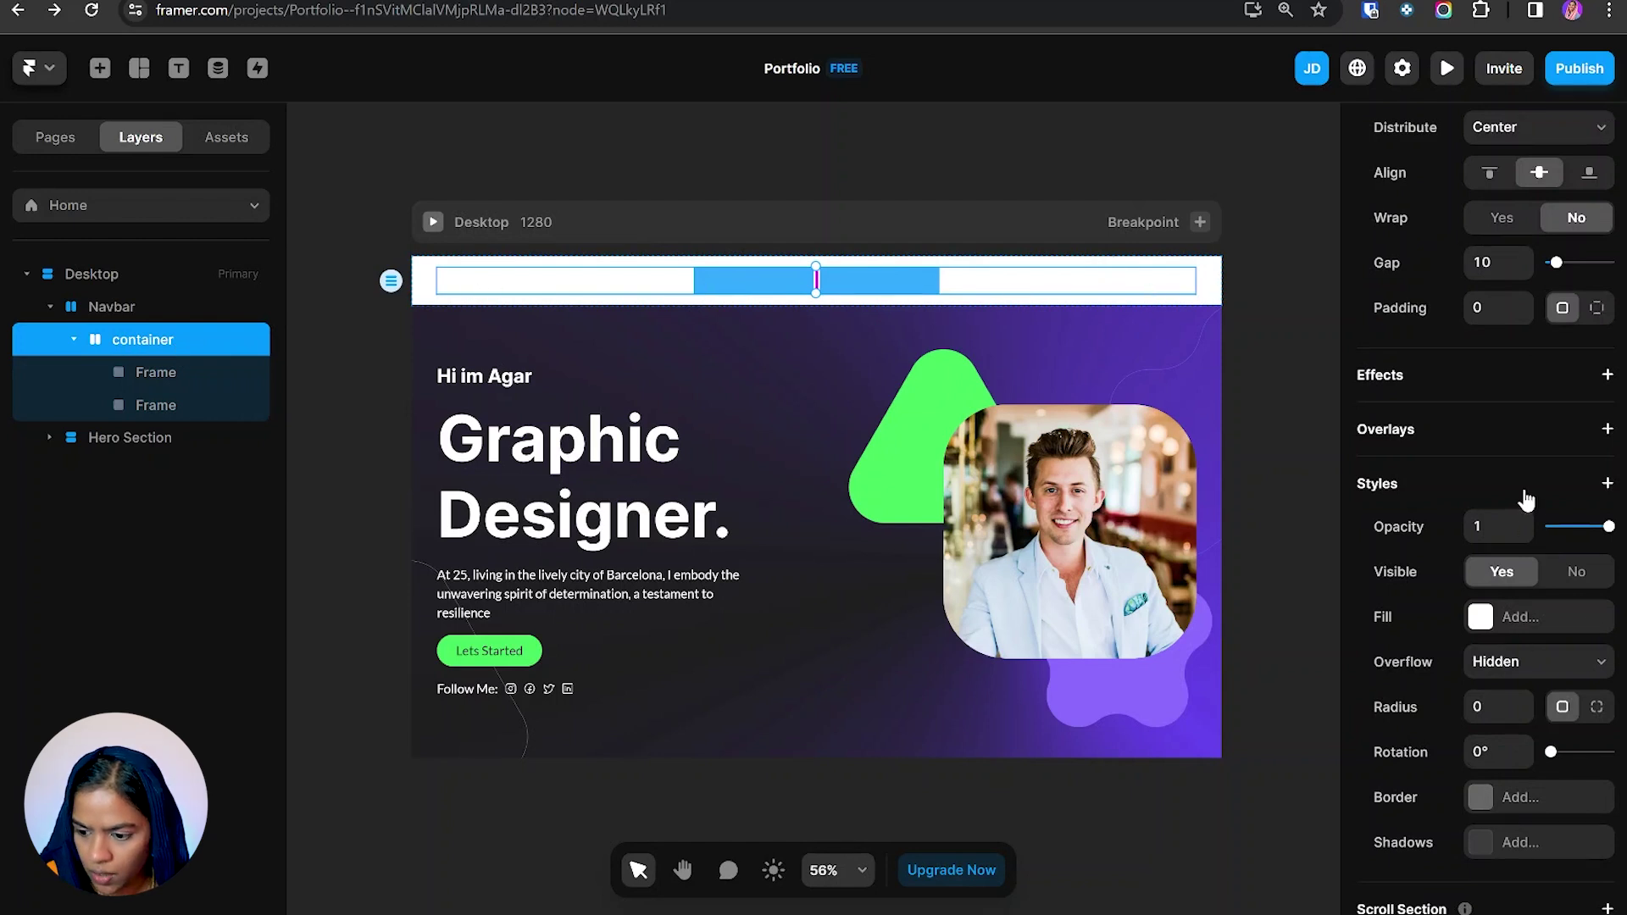
scroll(1526, 500, up, 5)
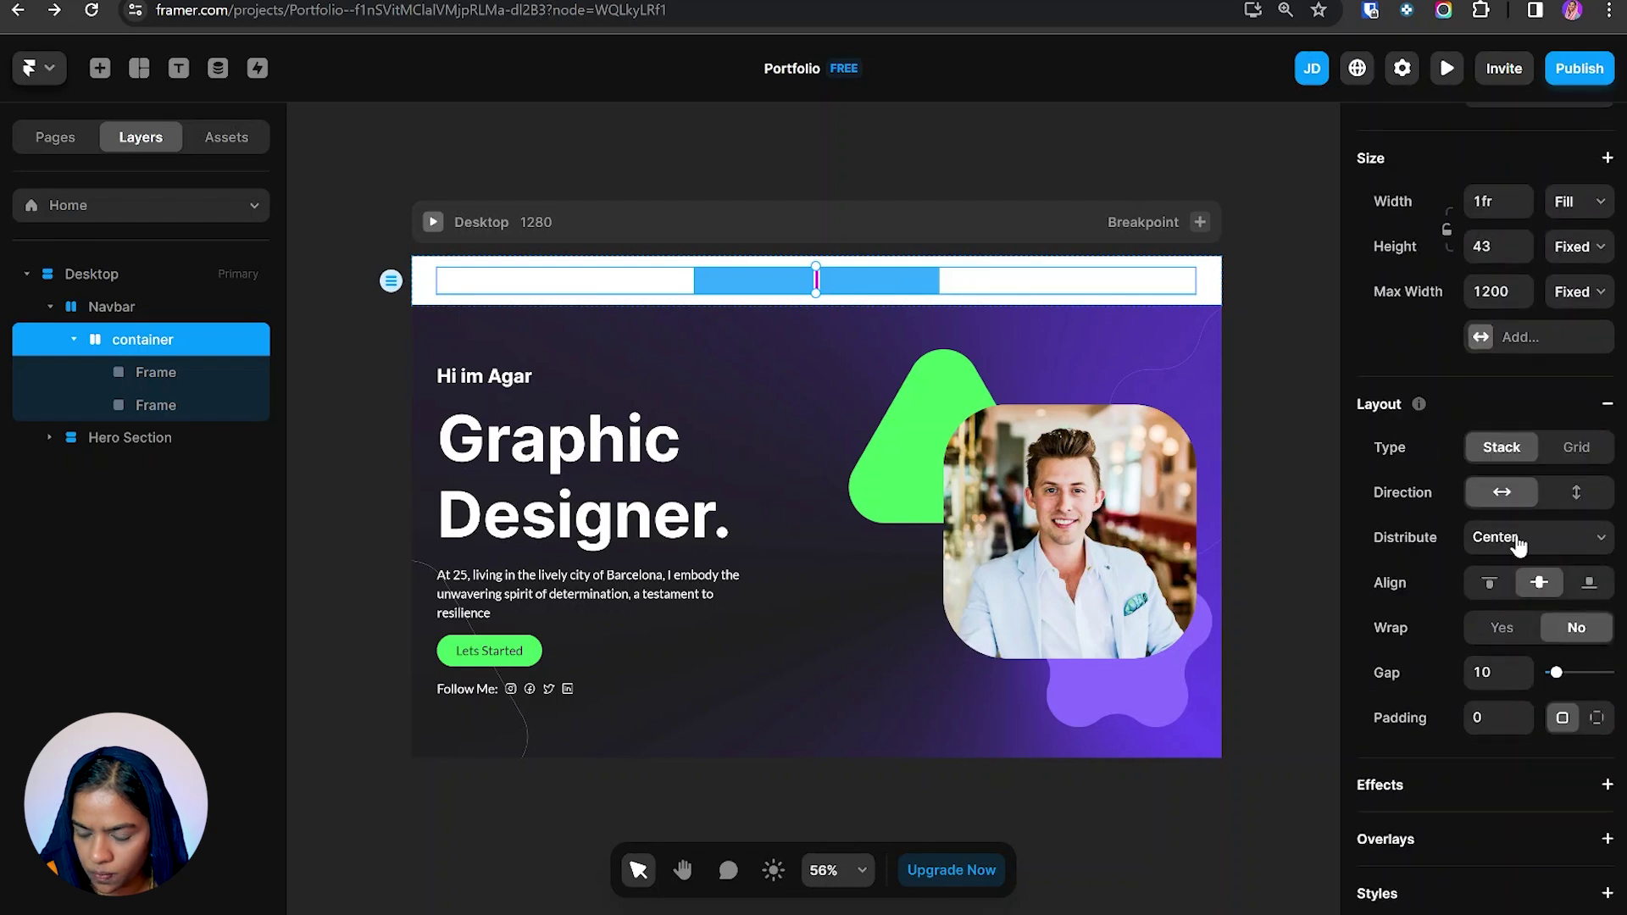
click(1517, 542)
click(1531, 620)
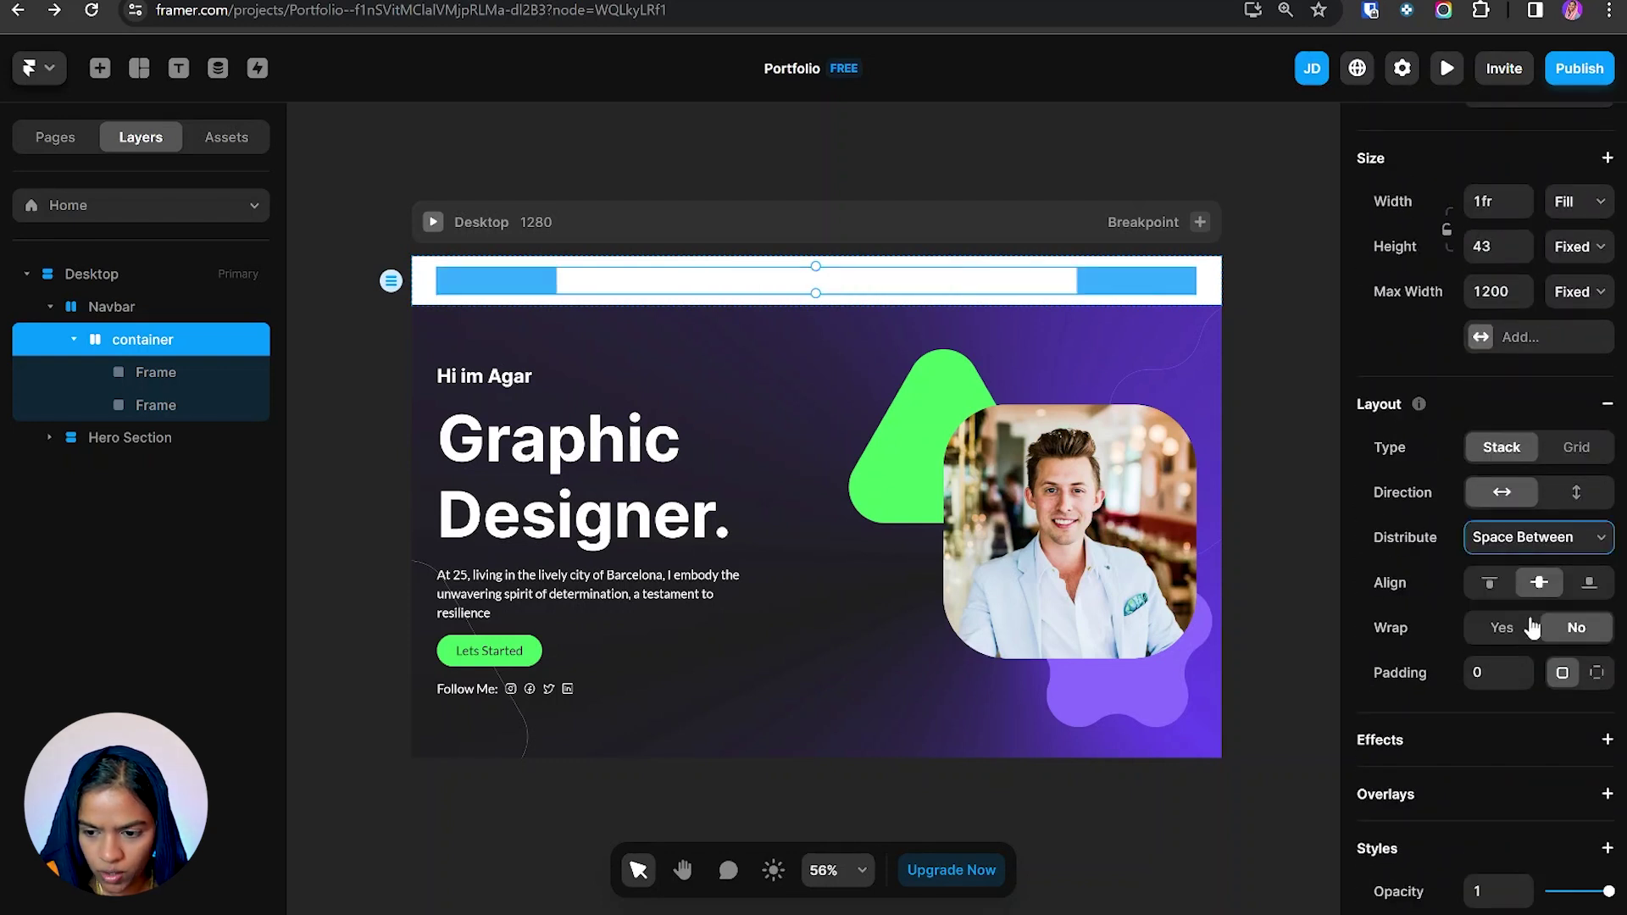
Rename the container's first frame Logo and its second frame Links wrap.
click(198, 378)
double_click(198, 378)
text(Logo)
key(Return)
double_click(127, 405)
text(Links)
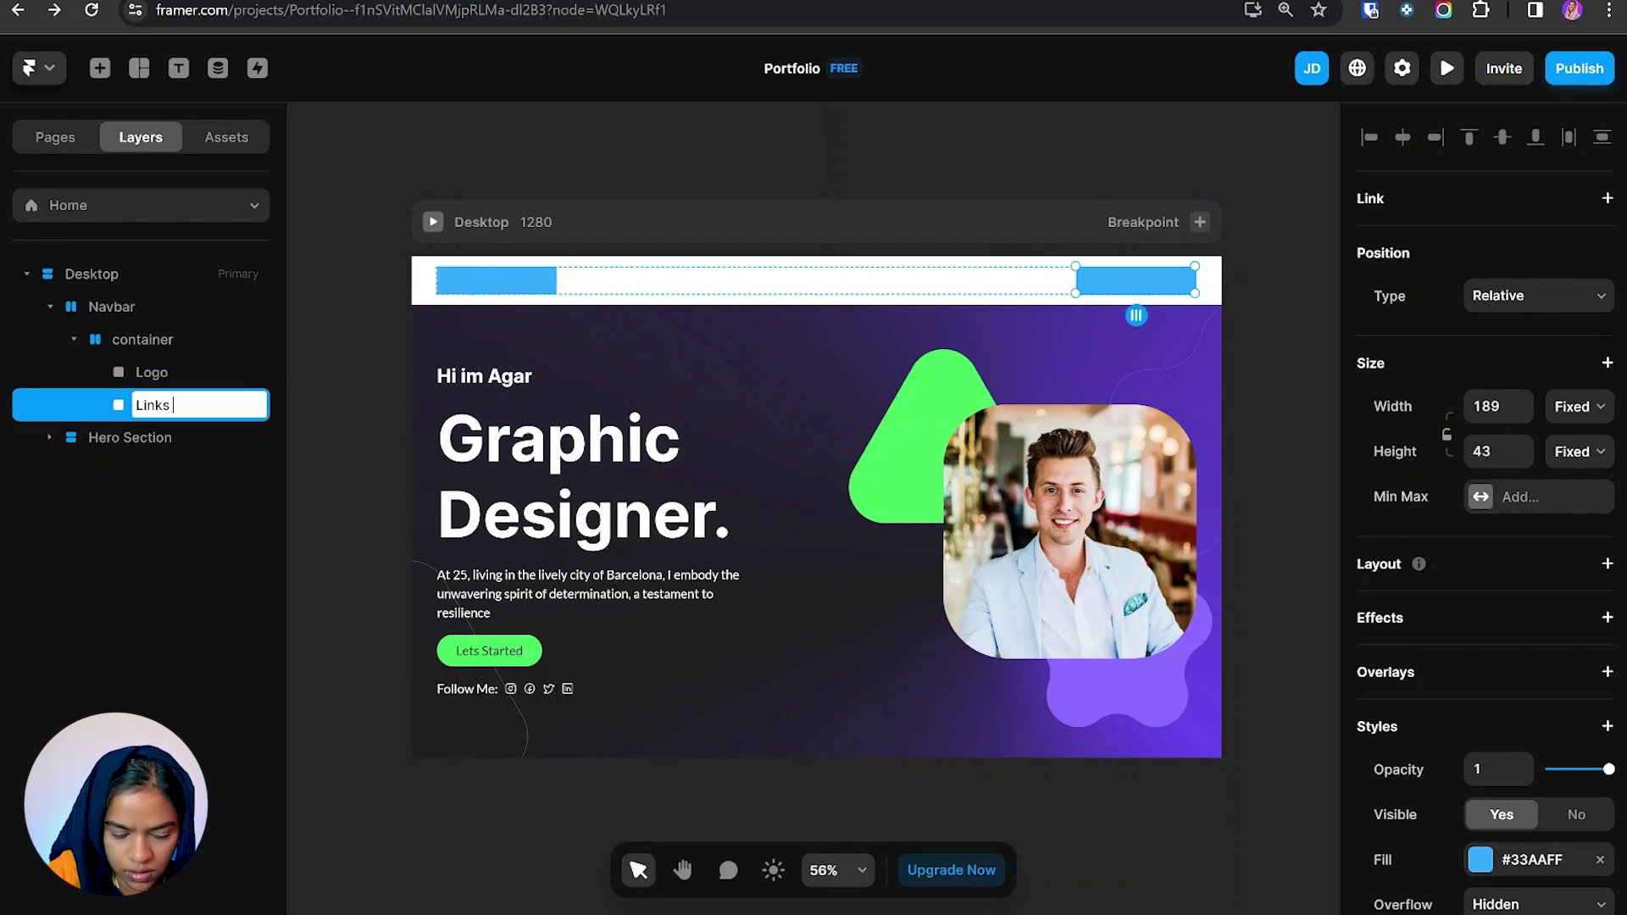
key(Return)
Remove the fill colors from the Logo and Links wrap frames.
click(516, 270)
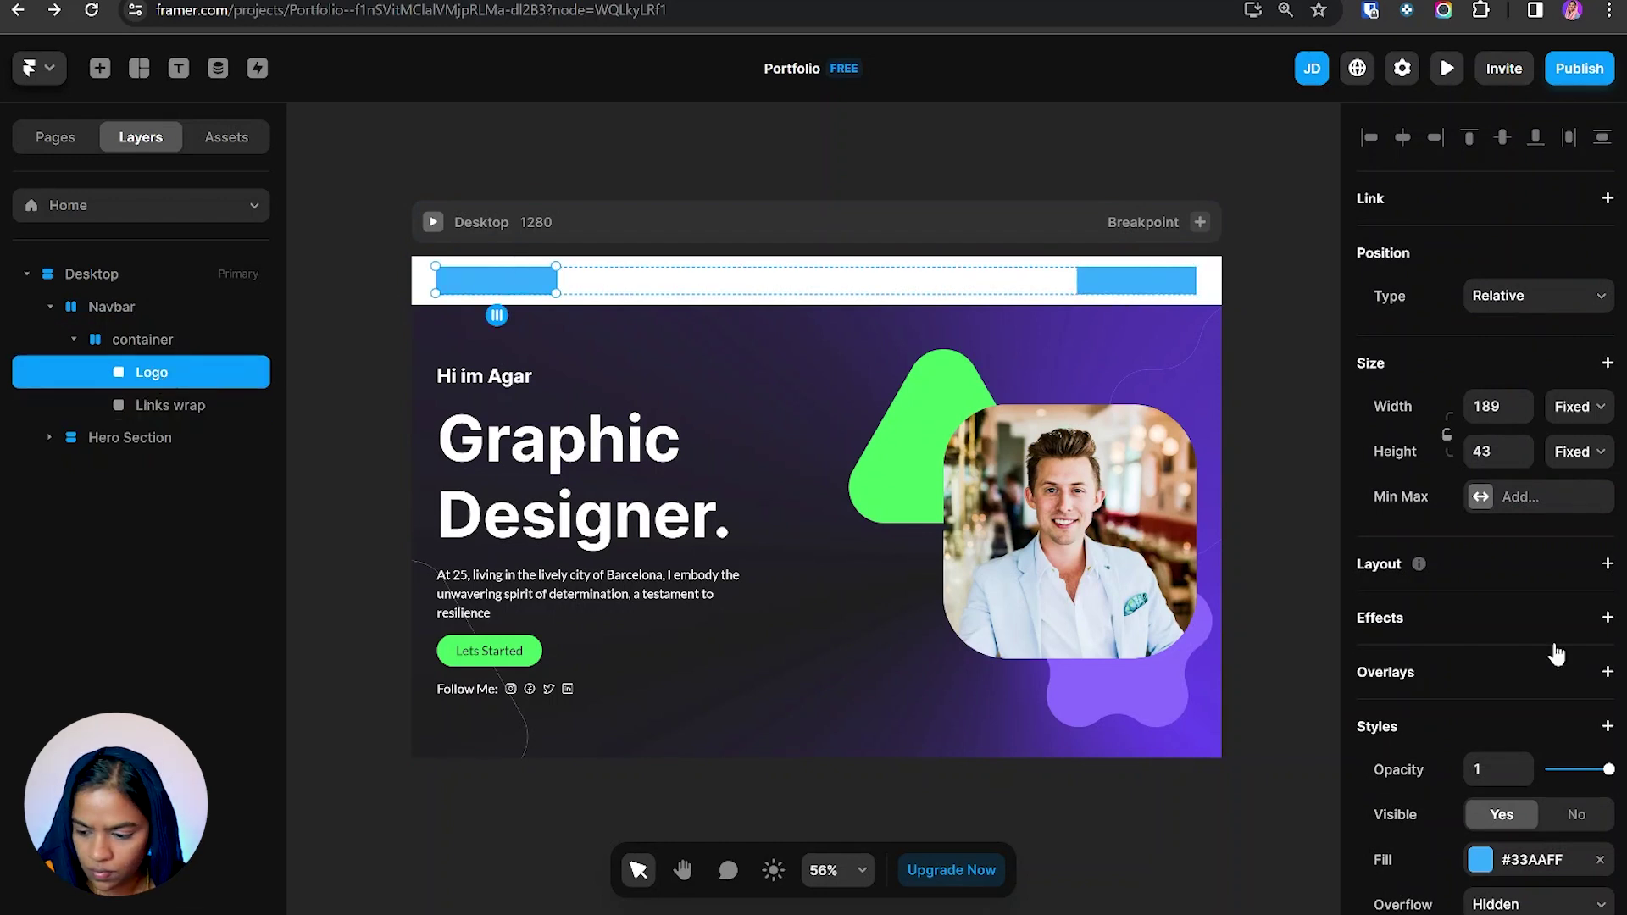
scroll(1491, 593, down, 4)
click(1600, 552)
click(170, 405)
click(1600, 552)
Copy the small greeting title from the Hero Section and paste it into the Logo frame.
click(153, 378)
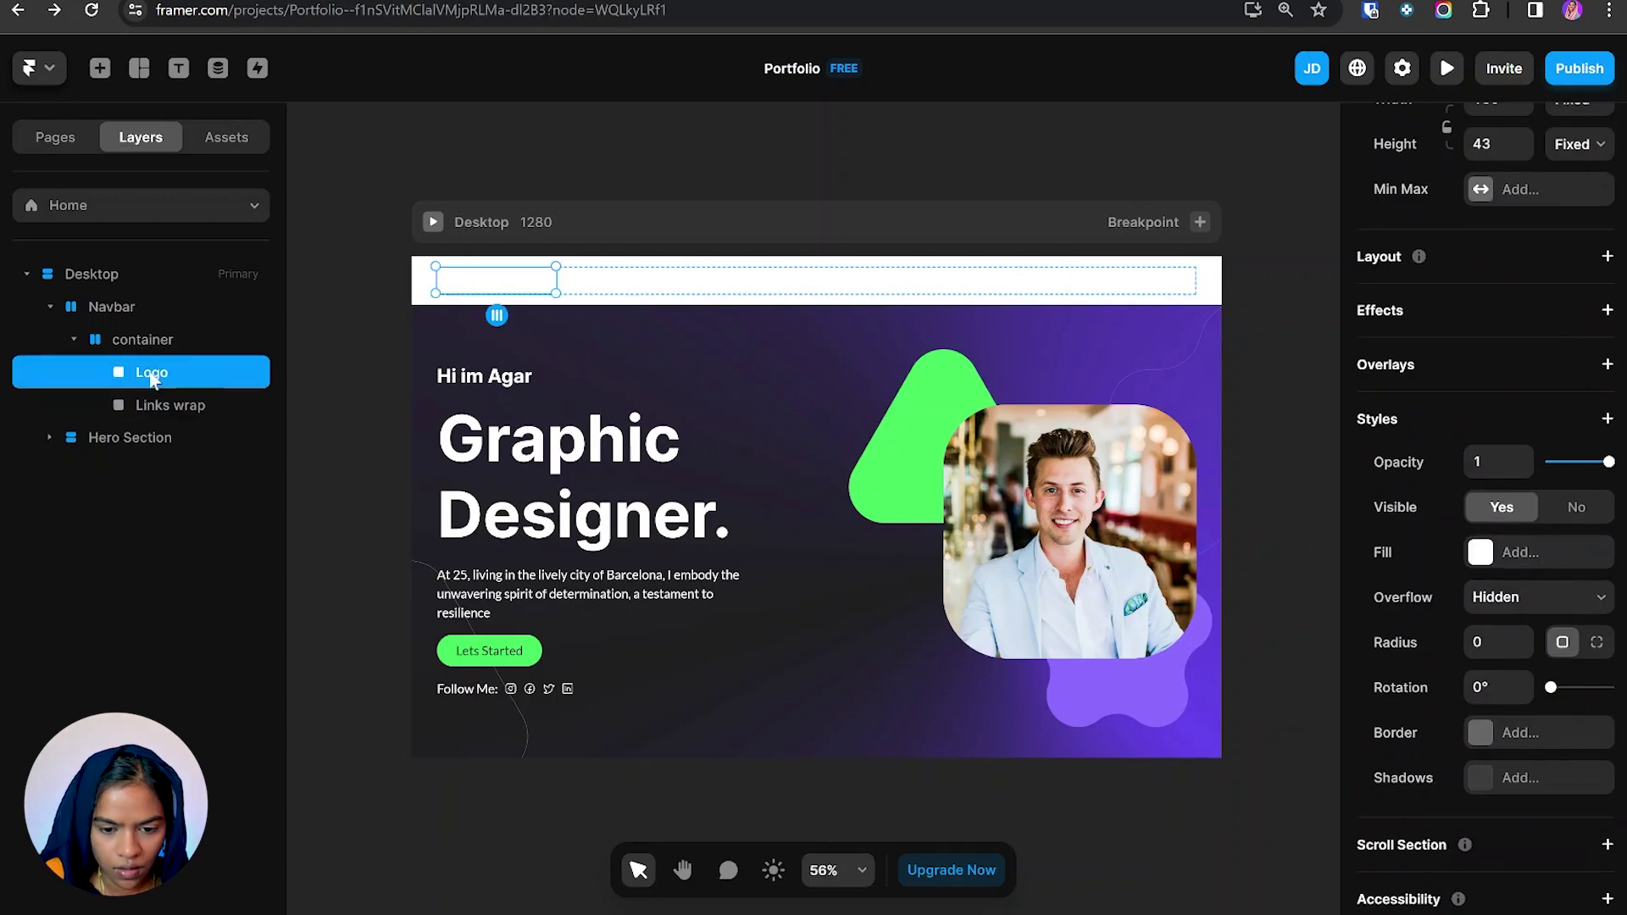
click(457, 375)
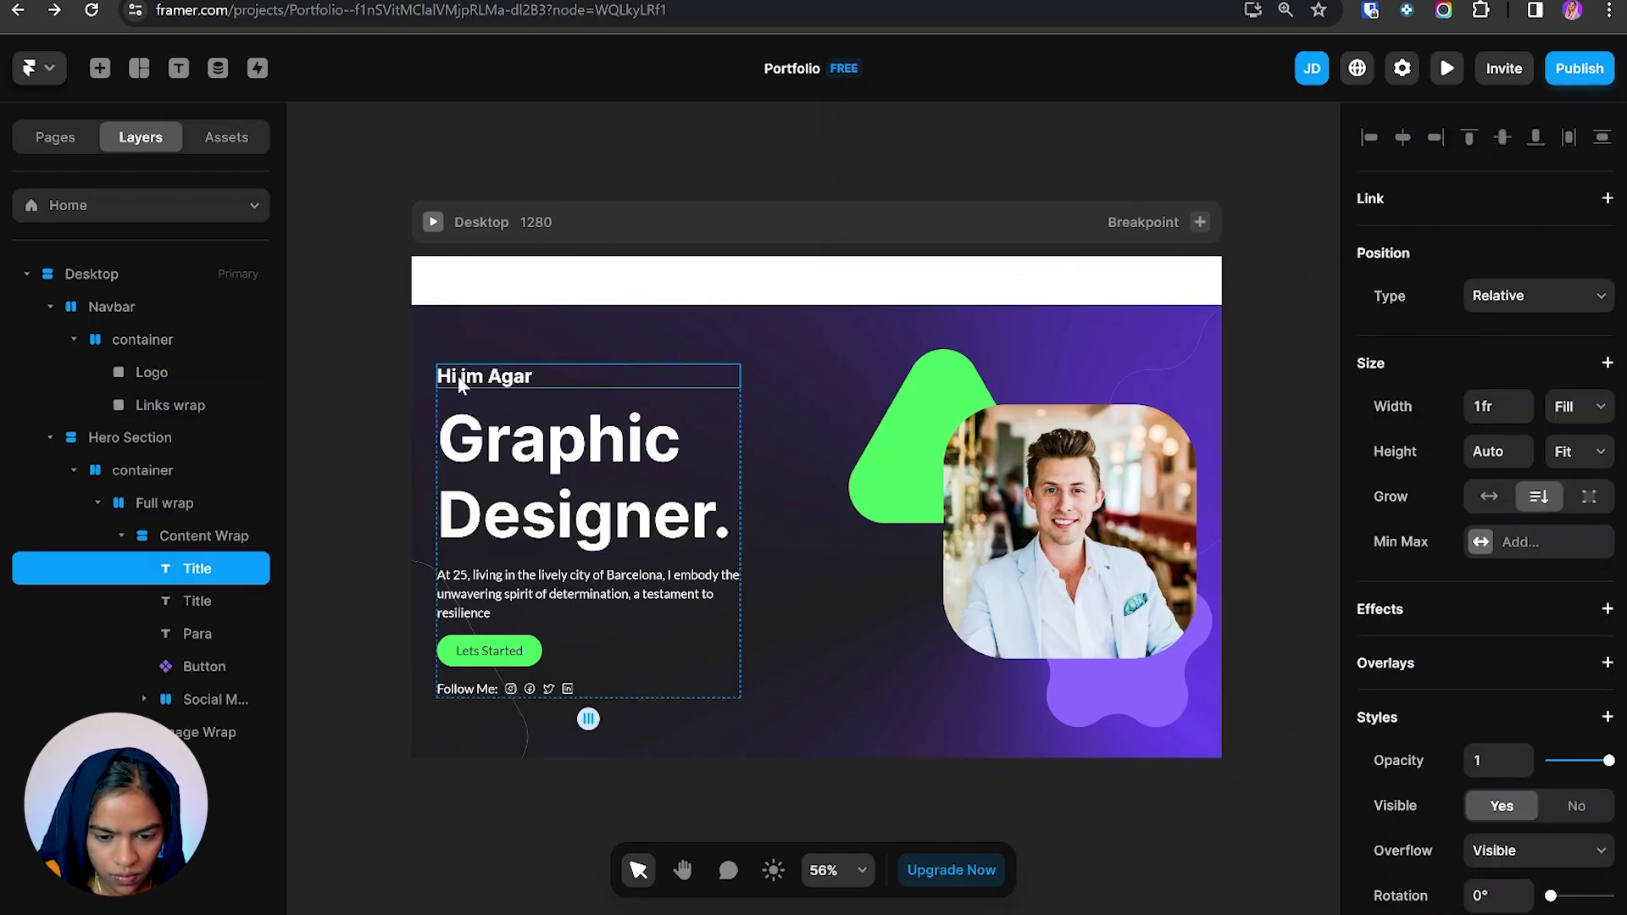
click(50, 438)
click(151, 372)
key(ctrl+v)
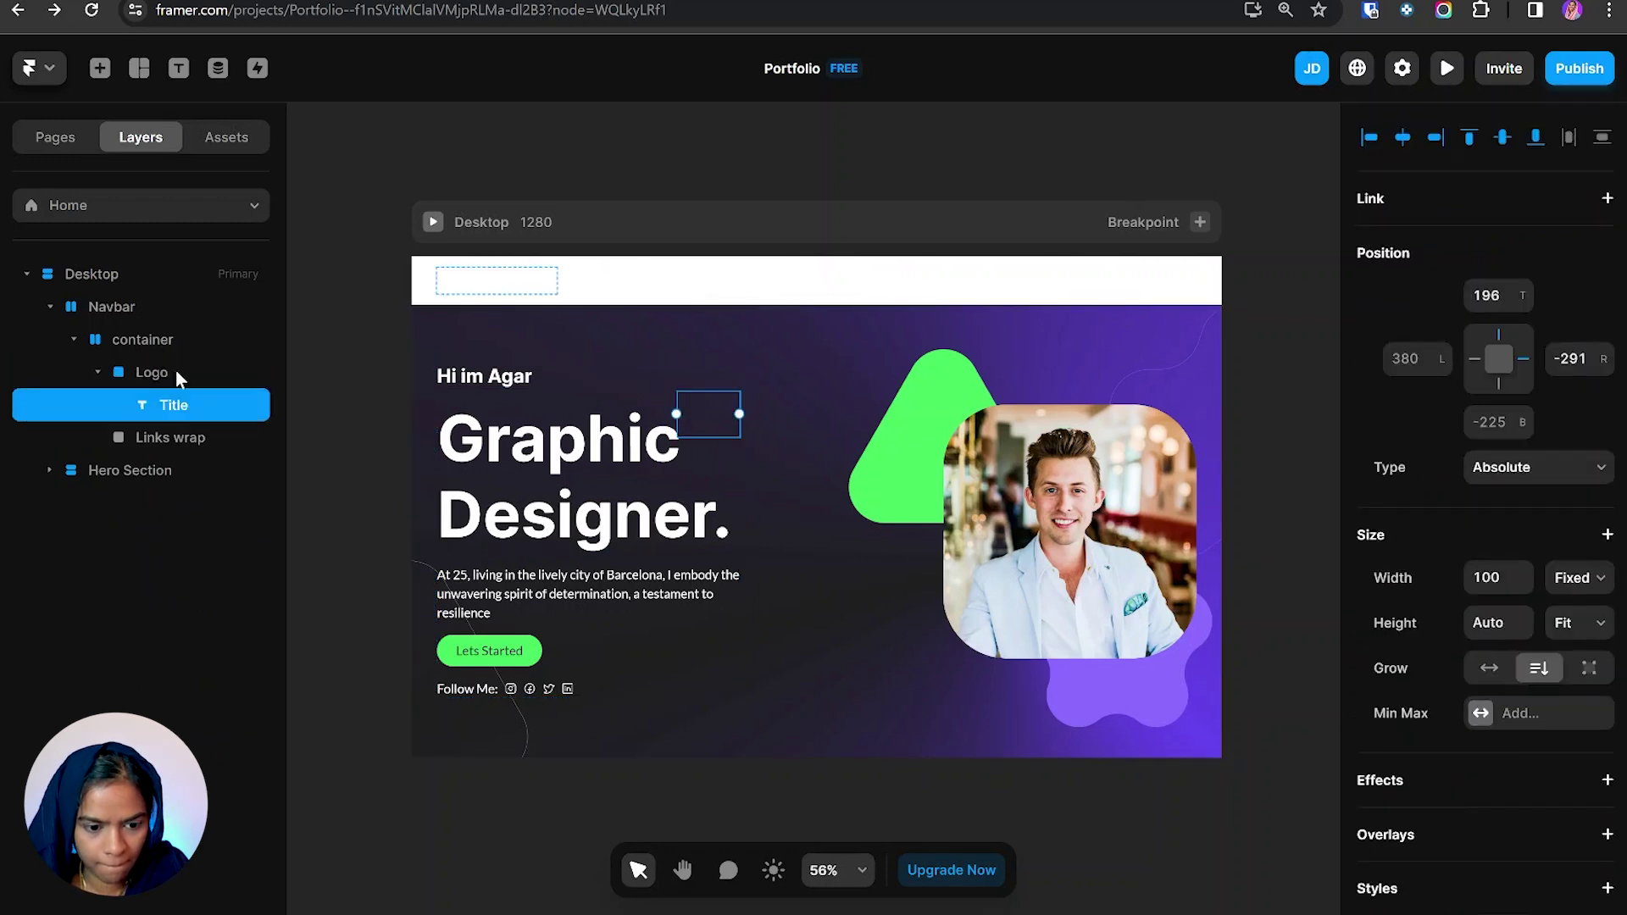
Give the Logo frame a stack layout with its title filling the width, and set the title text to .myFolio.
click(1579, 407)
scroll(1525, 509, down, 4)
click(1526, 743)
text(.myFolio)
Apply the Logo Title text style to the .myFolio title.
click(1526, 699)
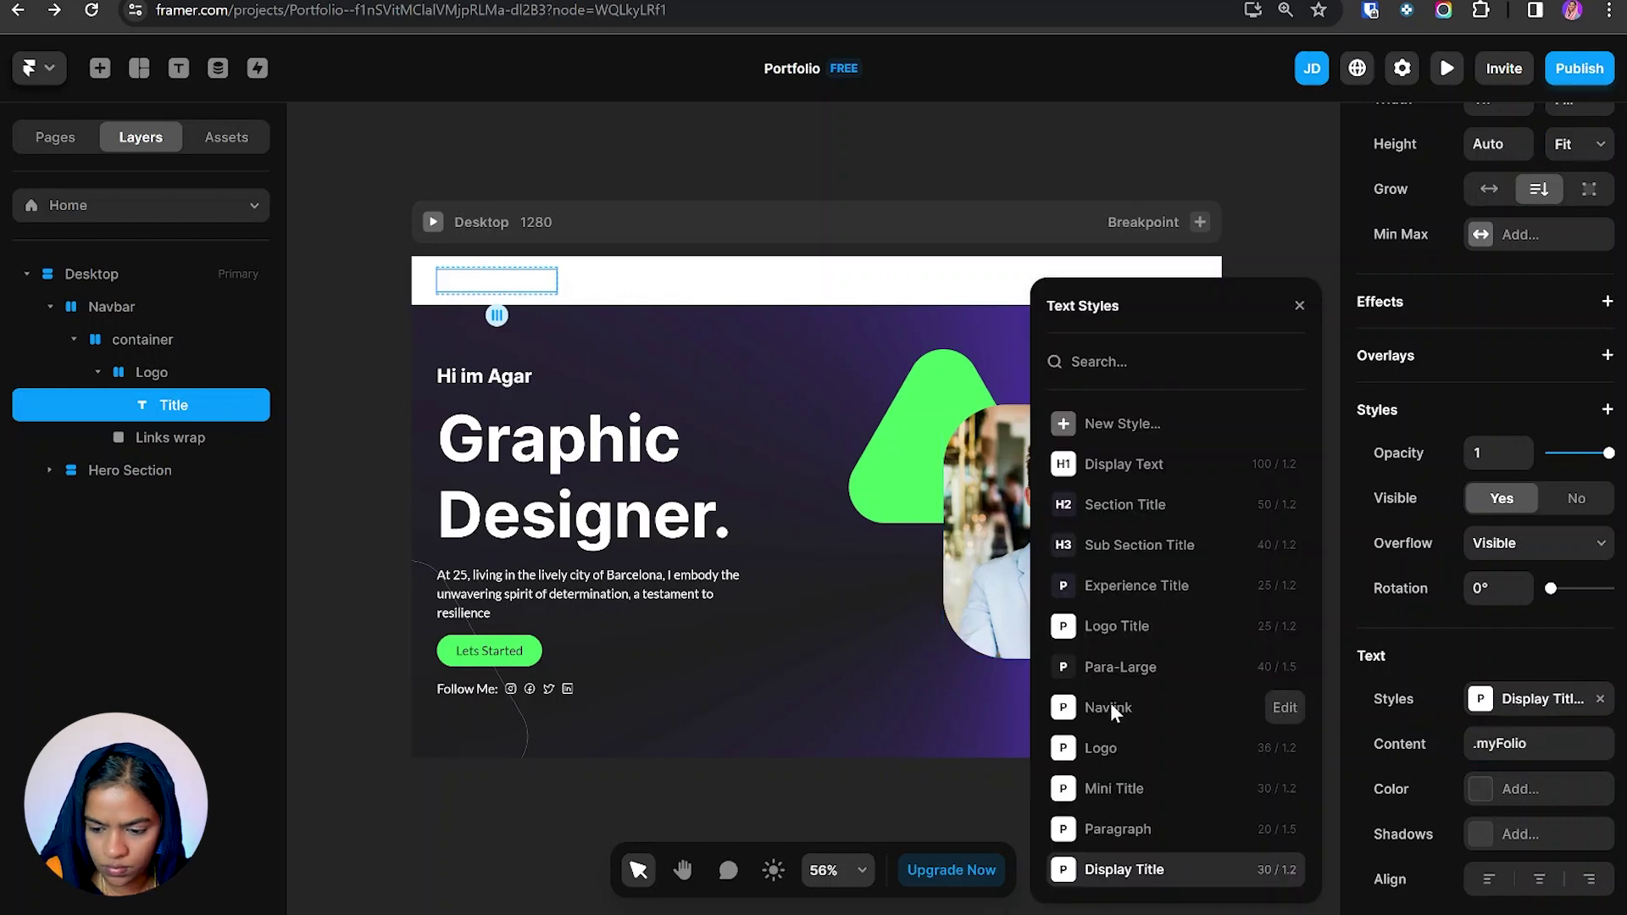
click(1118, 625)
key(Escape)
key(Escape)
click(170, 337)
click(202, 371)
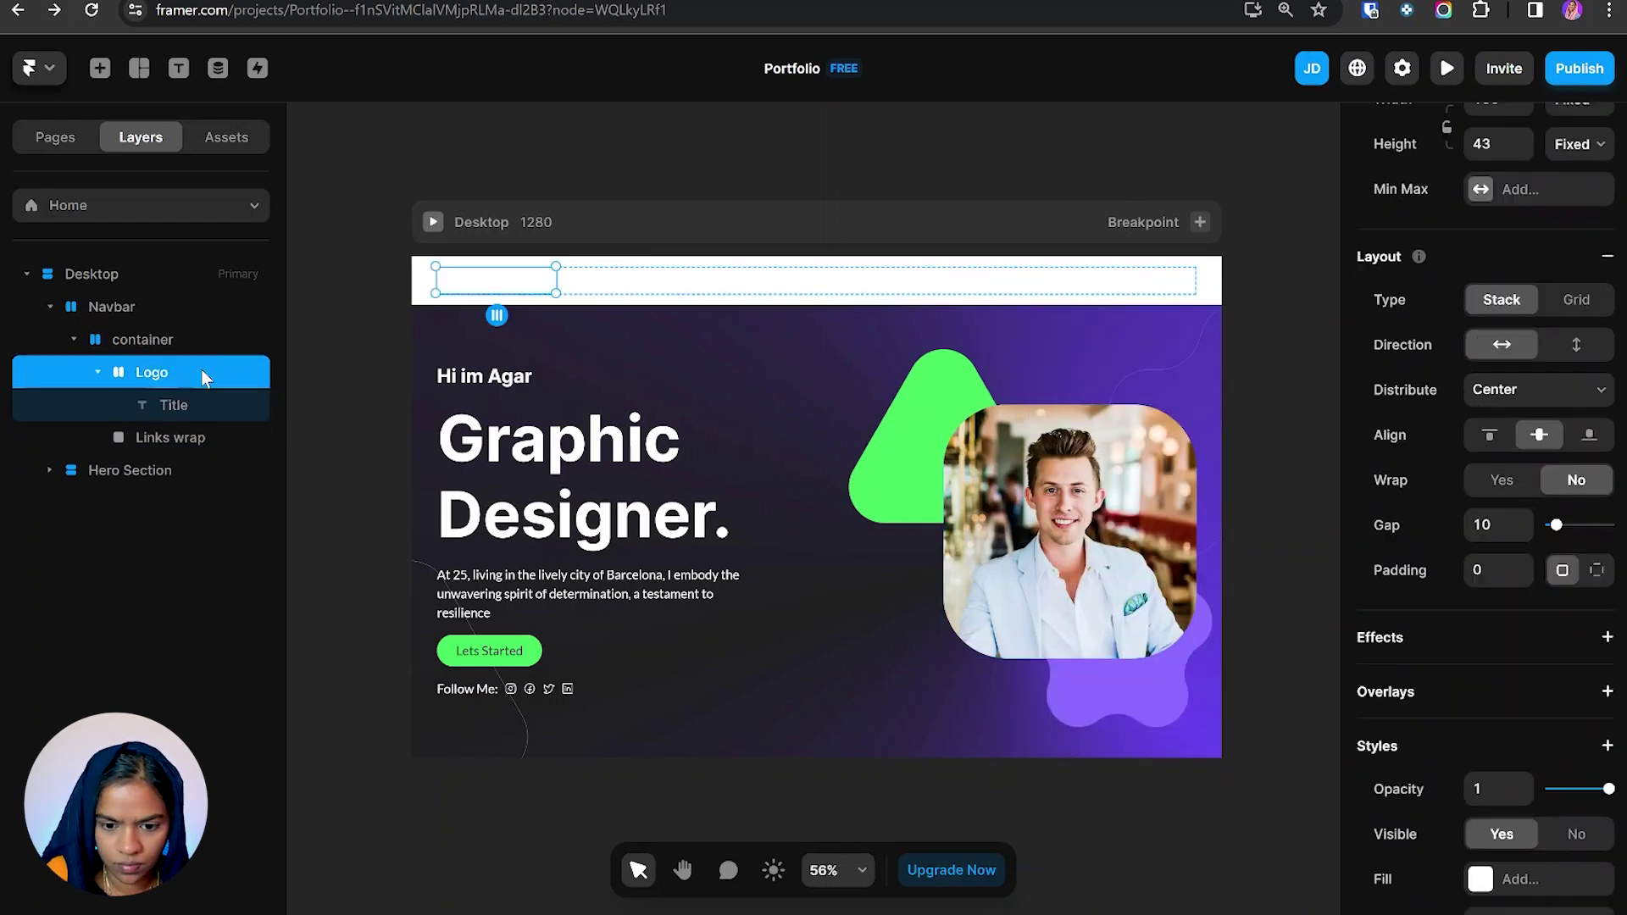
click(136, 305)
click(143, 339)
click(152, 372)
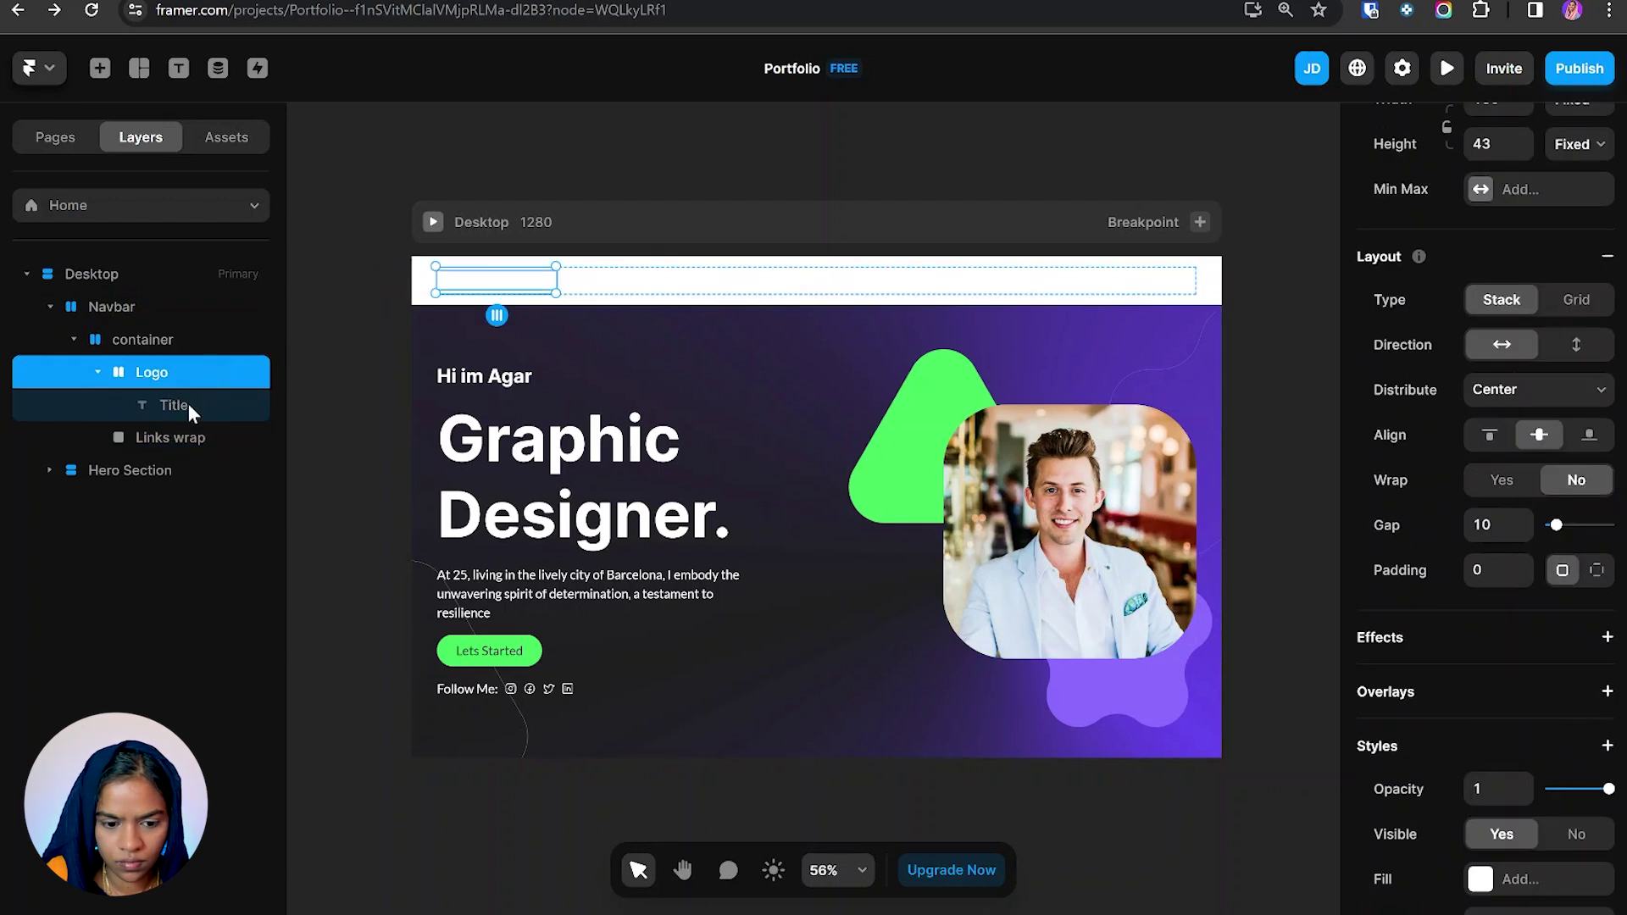
Try out a #99EEFF fill on the Navbar to check the logo text against it.
click(112, 306)
scroll(1496, 847, down, 4)
click(1493, 886)
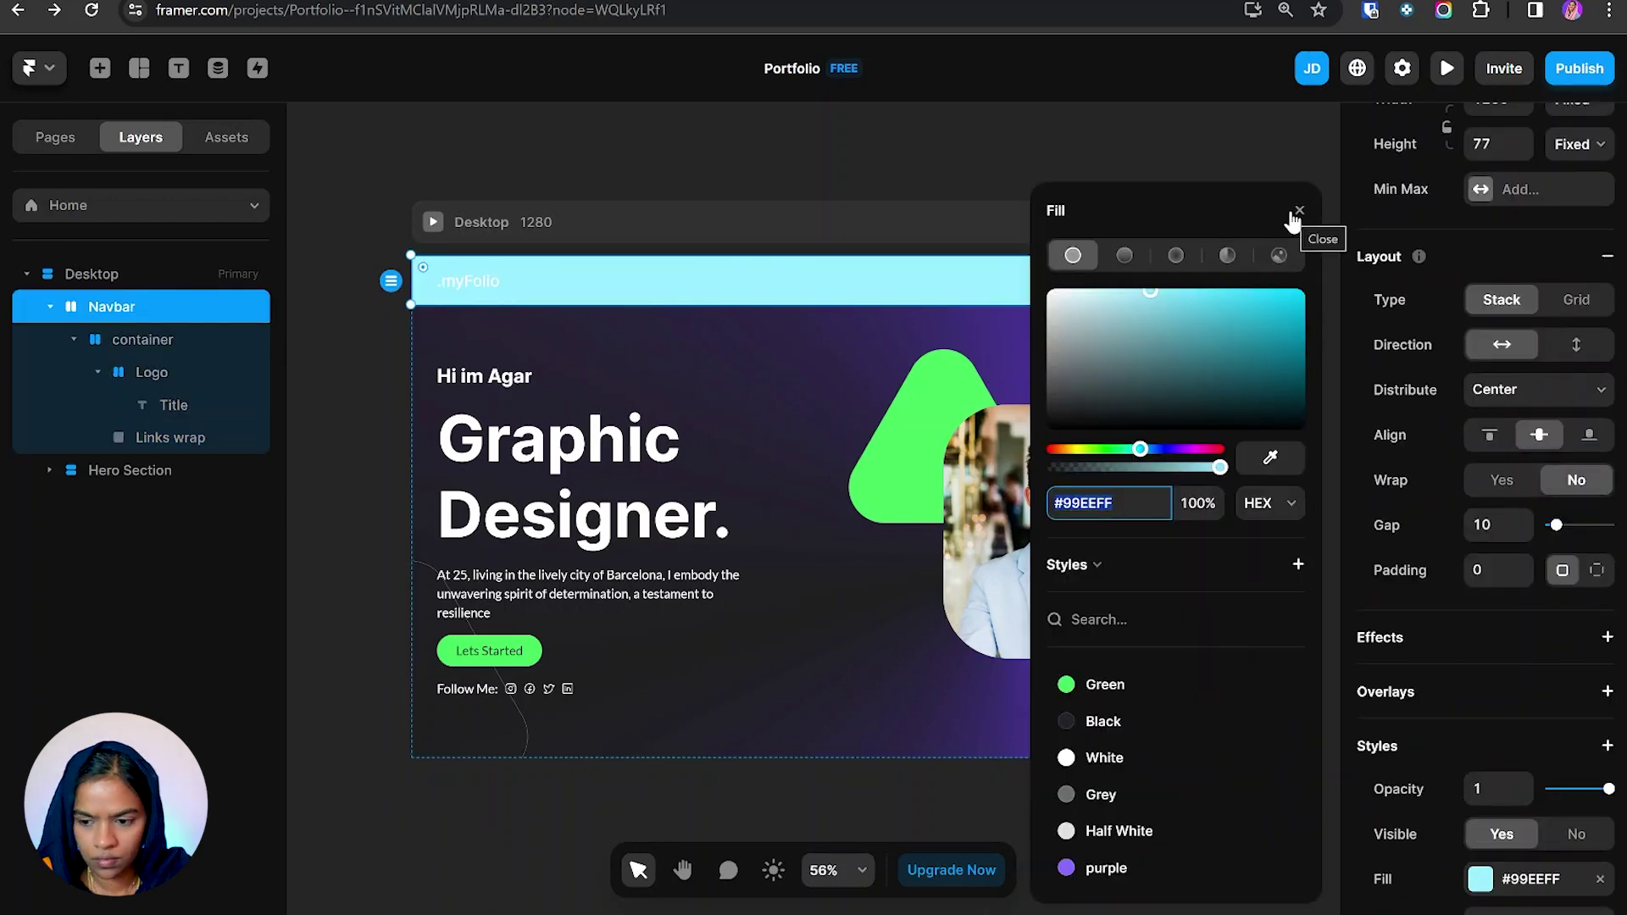
click(1290, 220)
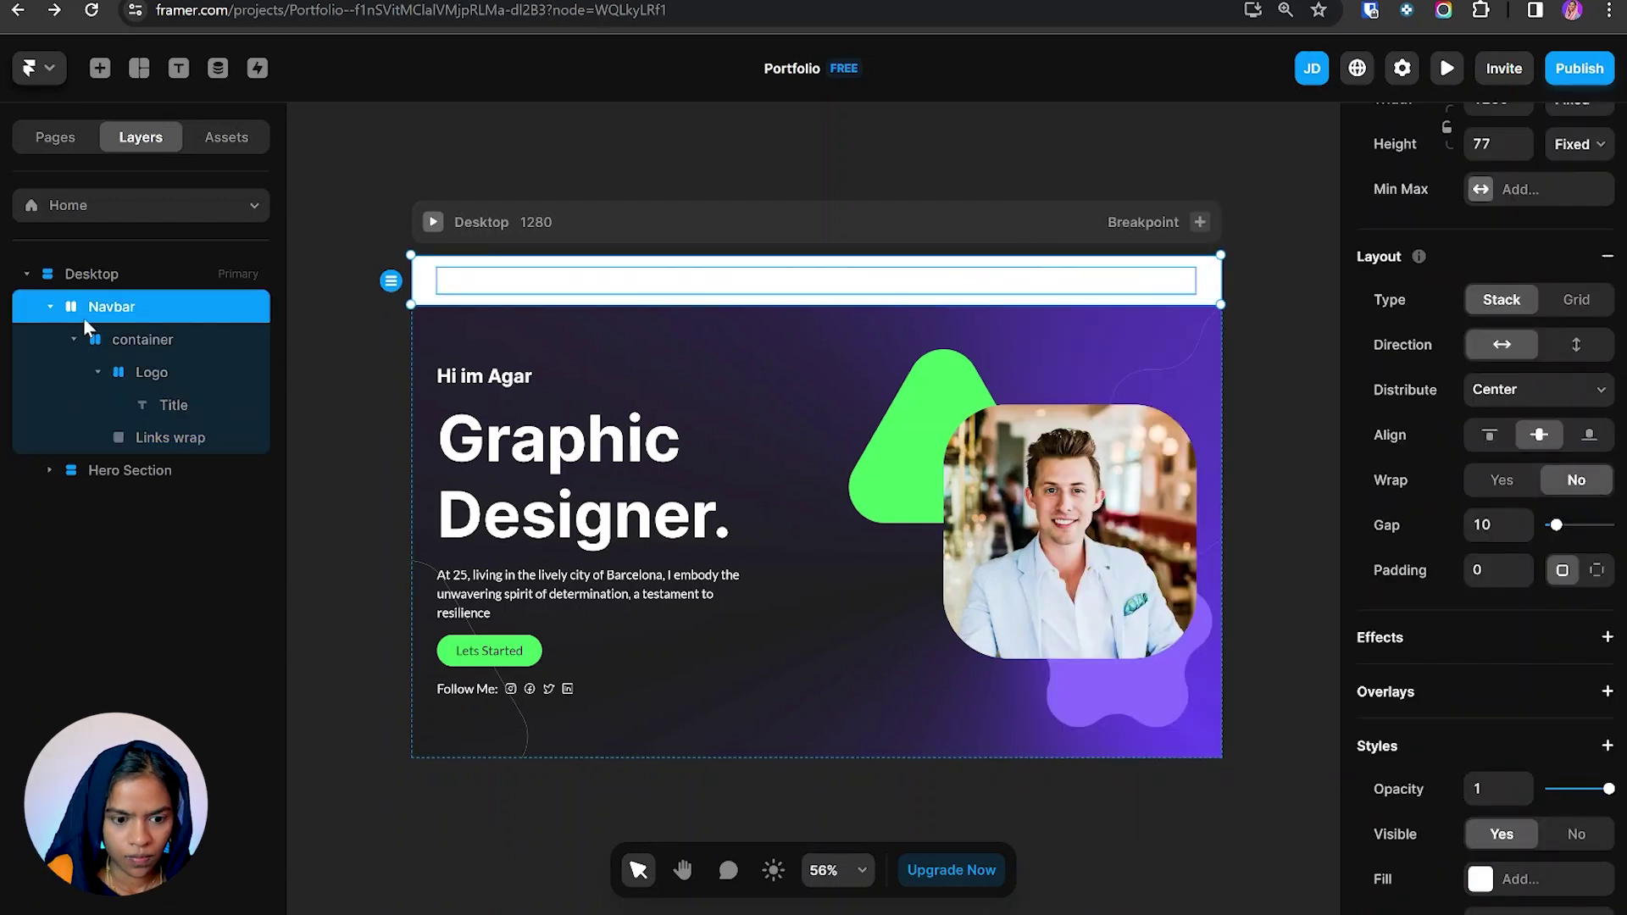
click(50, 307)
click(50, 307)
click(139, 378)
click(97, 372)
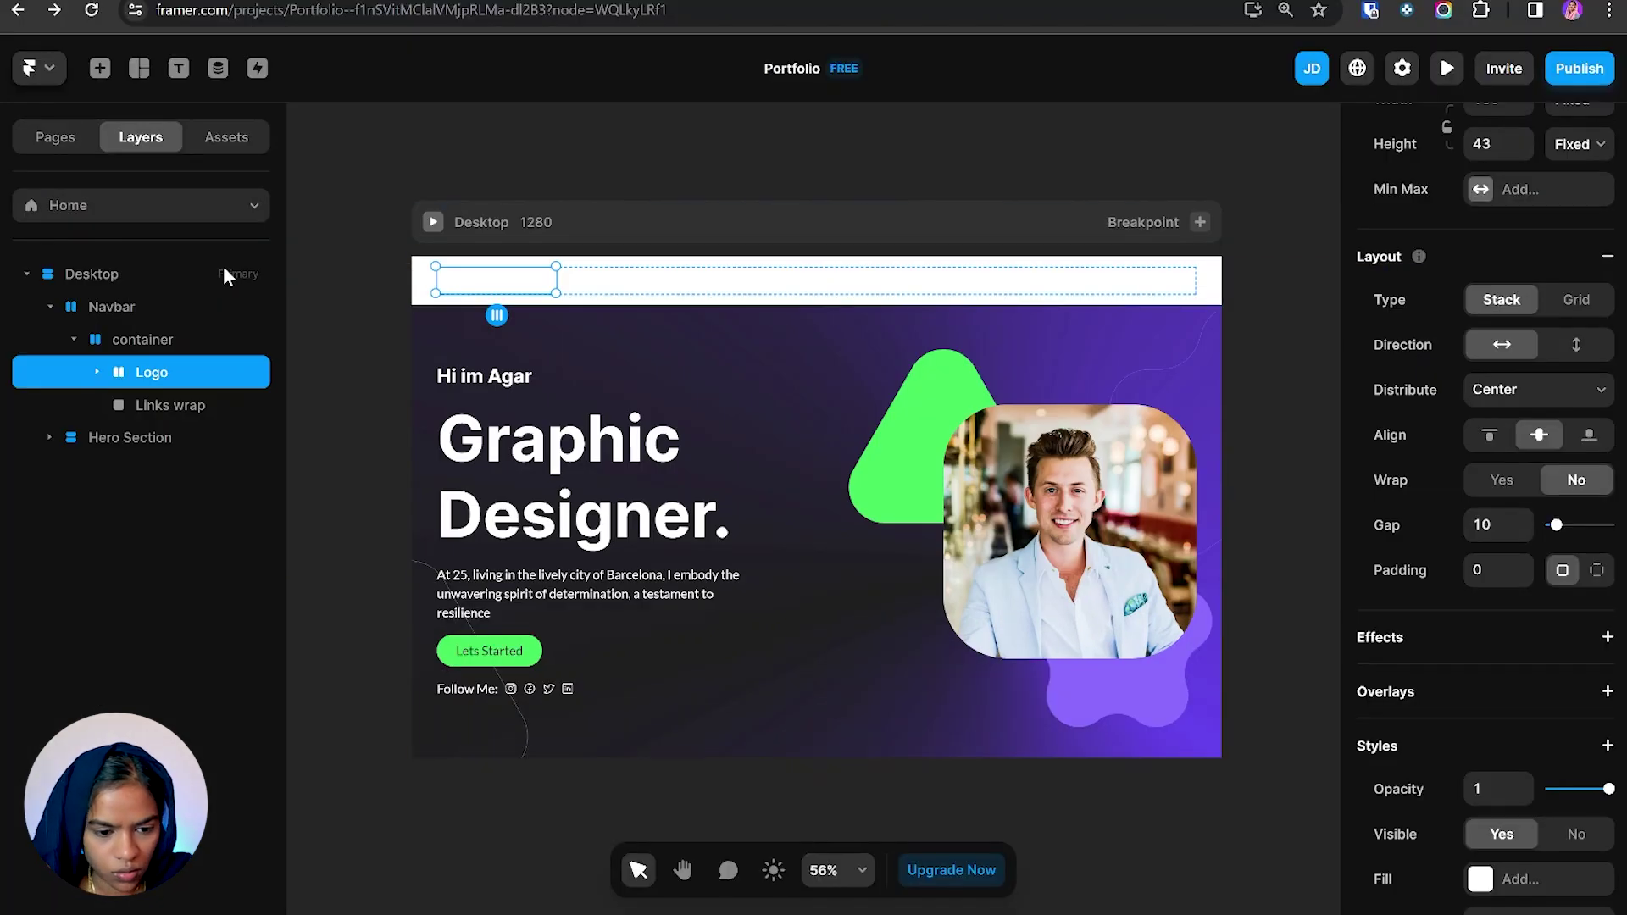
Set the Navbar's position type to Absolute so it overlays the Hero Section.
click(229, 306)
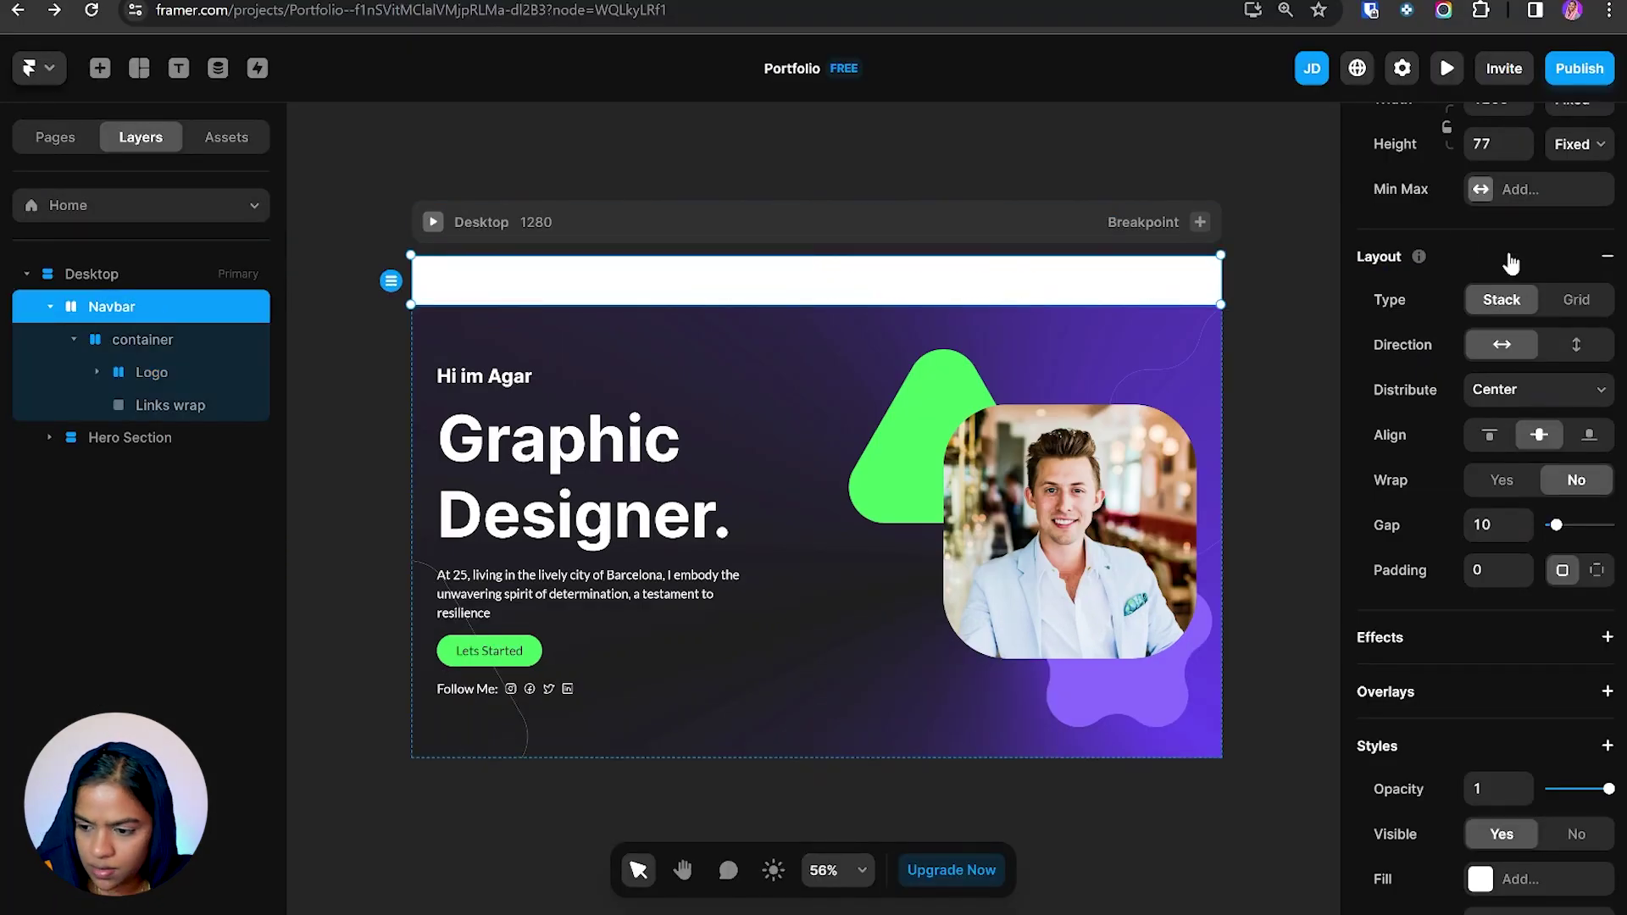
scroll(1511, 265, up, 4)
click(1513, 296)
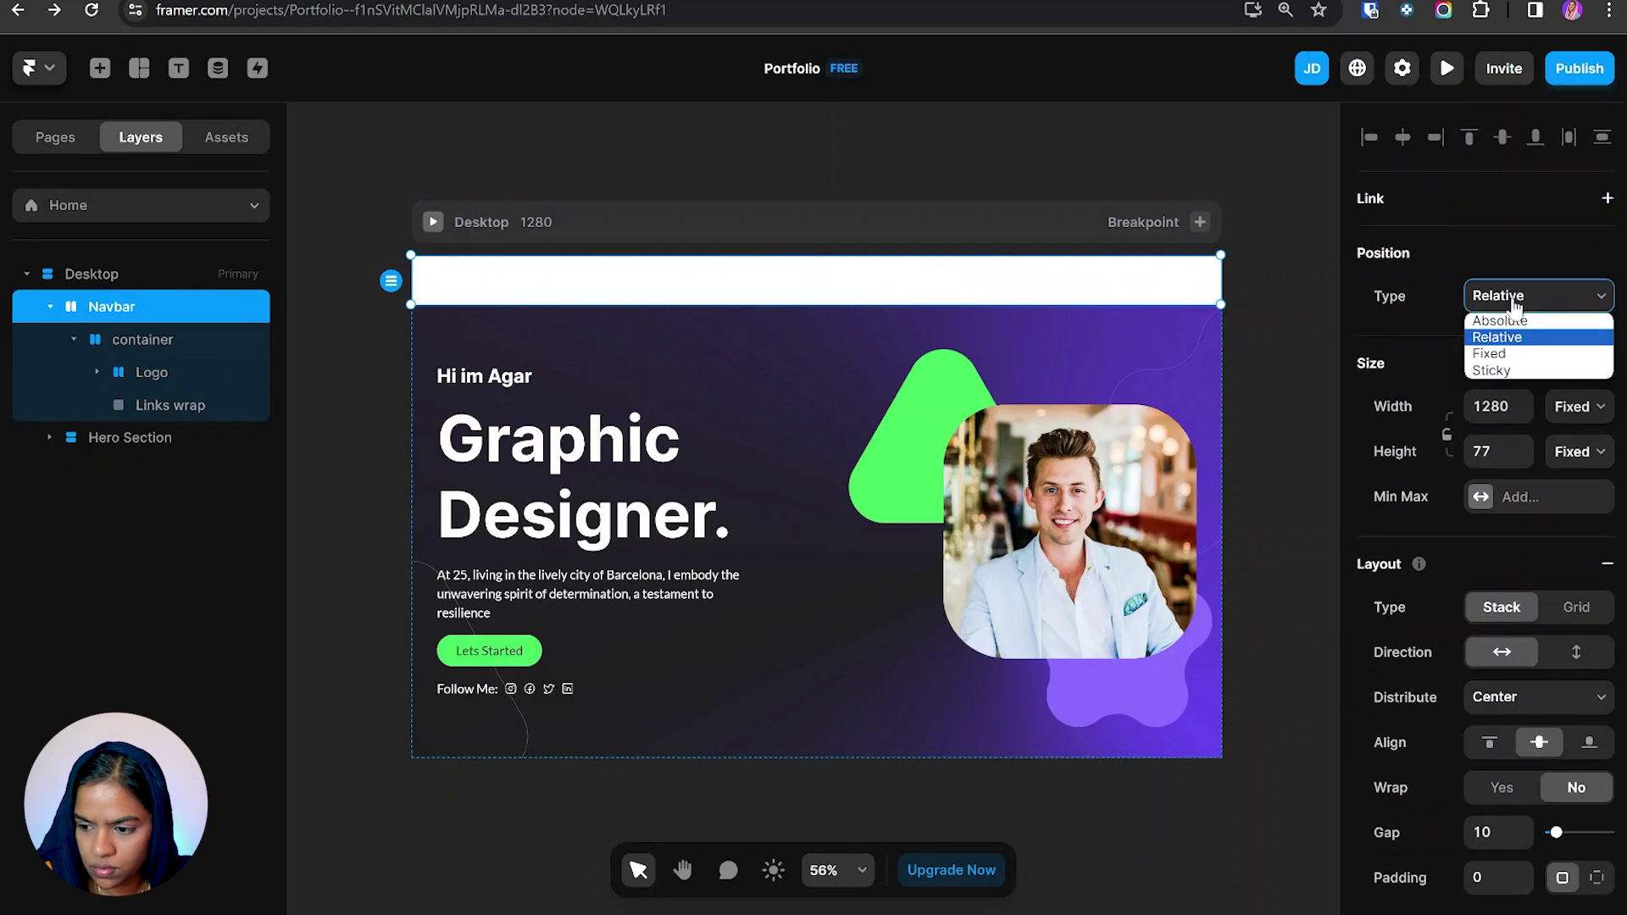
click(1498, 320)
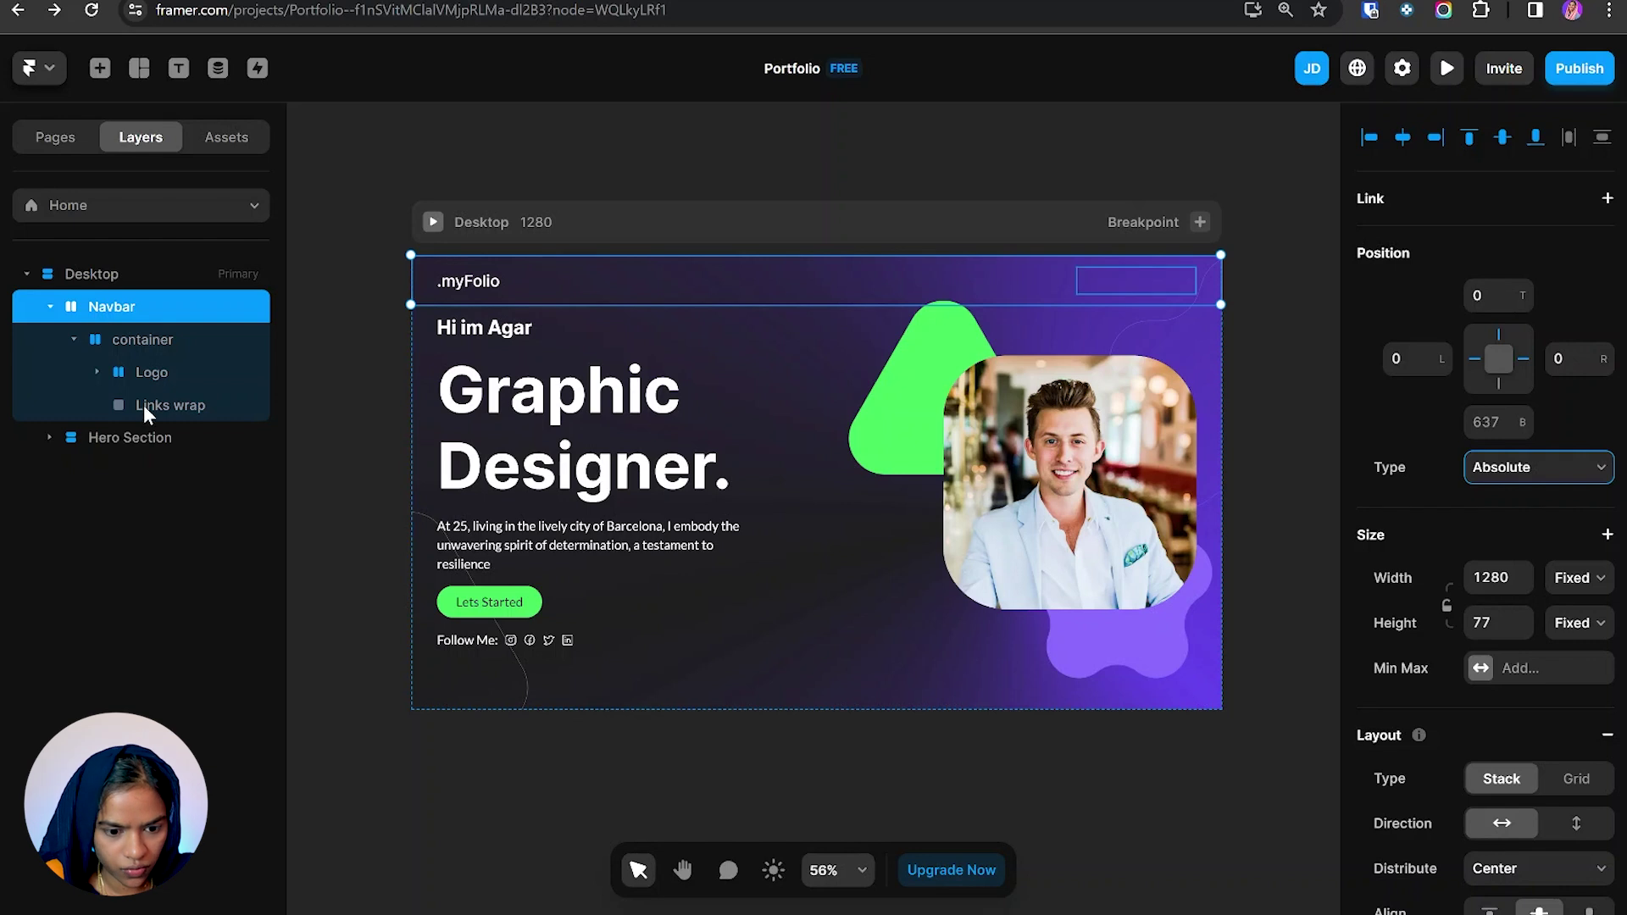
Apply the Logo text style to the .myFolio title in the Navbar.
click(152, 372)
key(Return)
click(1502, 714)
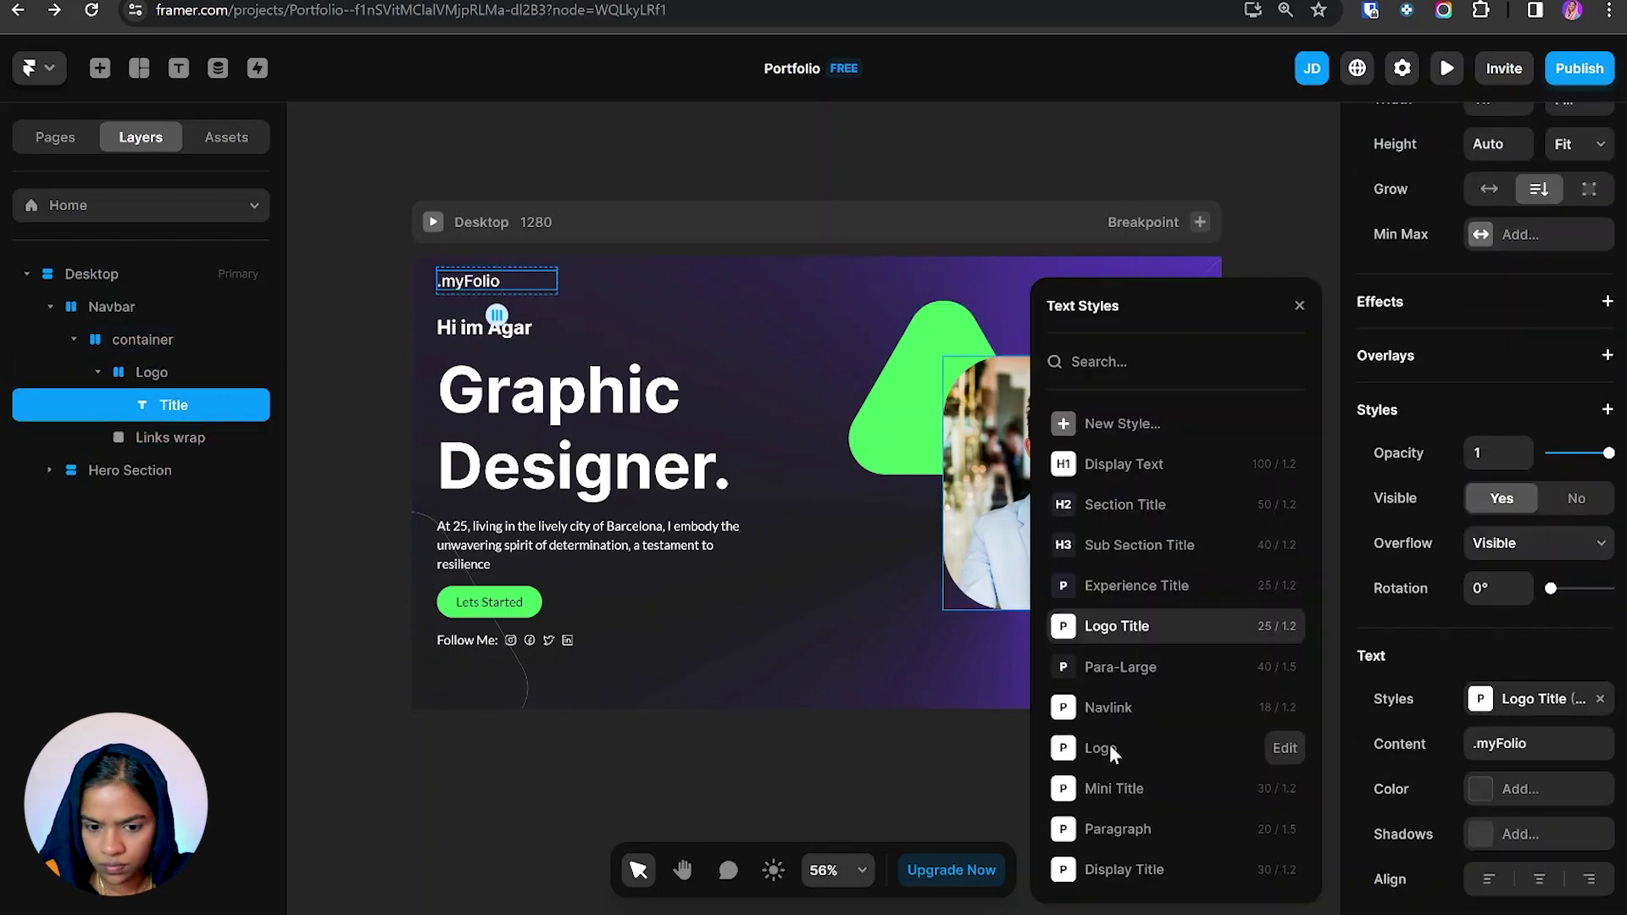
click(1102, 746)
Copy the .myFolio title and paste three copies of it into the Links wrap frame.
click(189, 439)
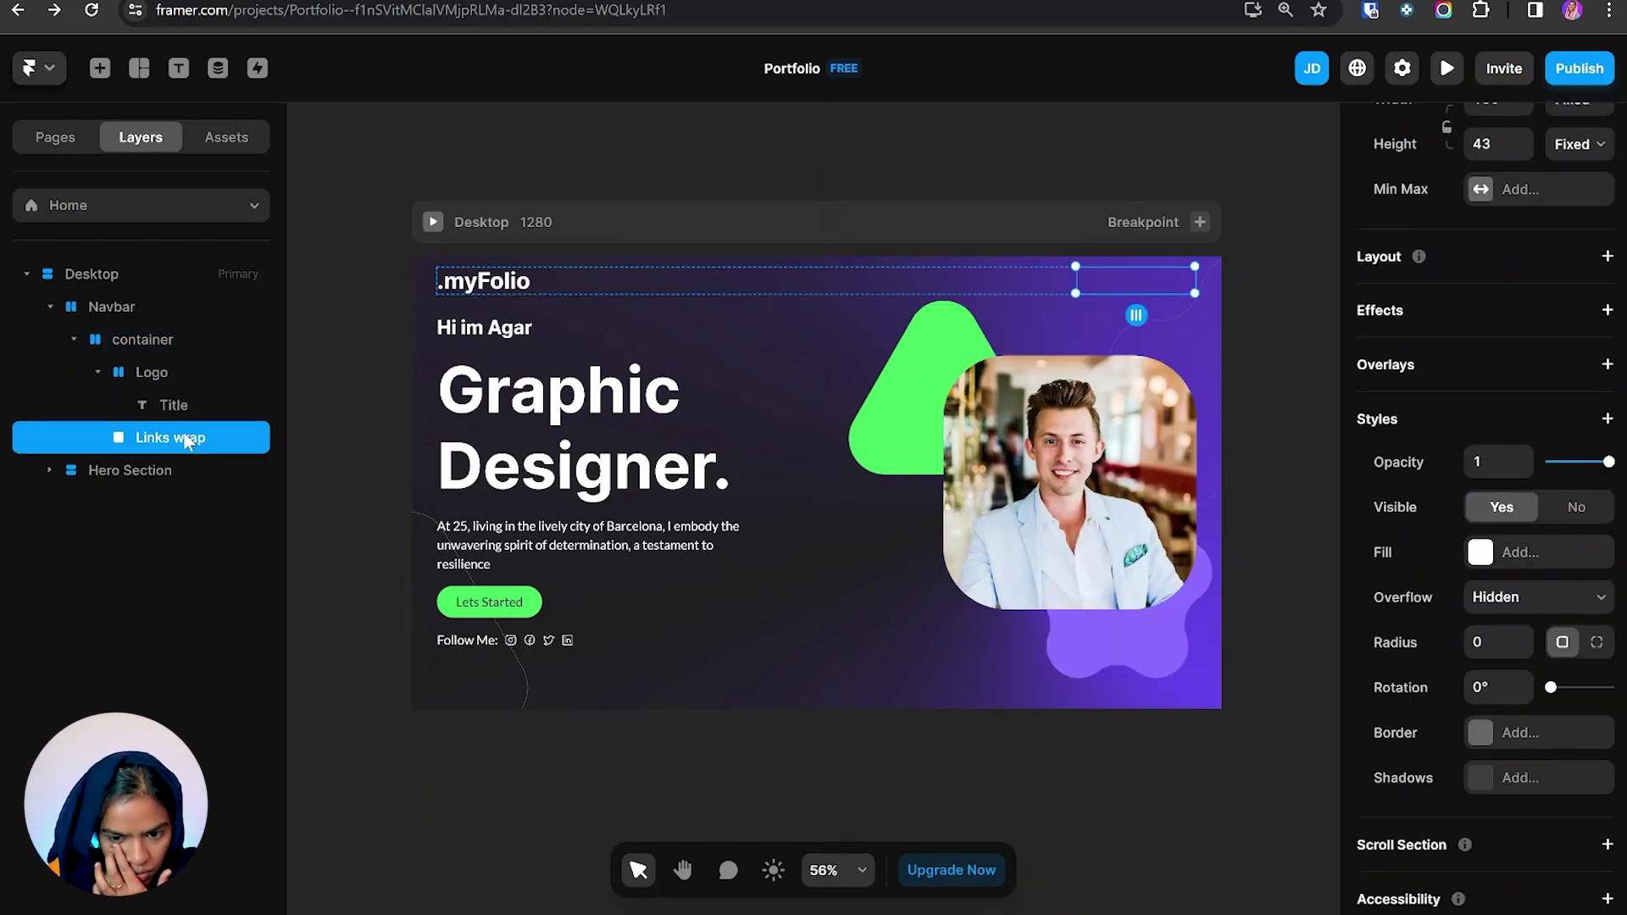
click(175, 403)
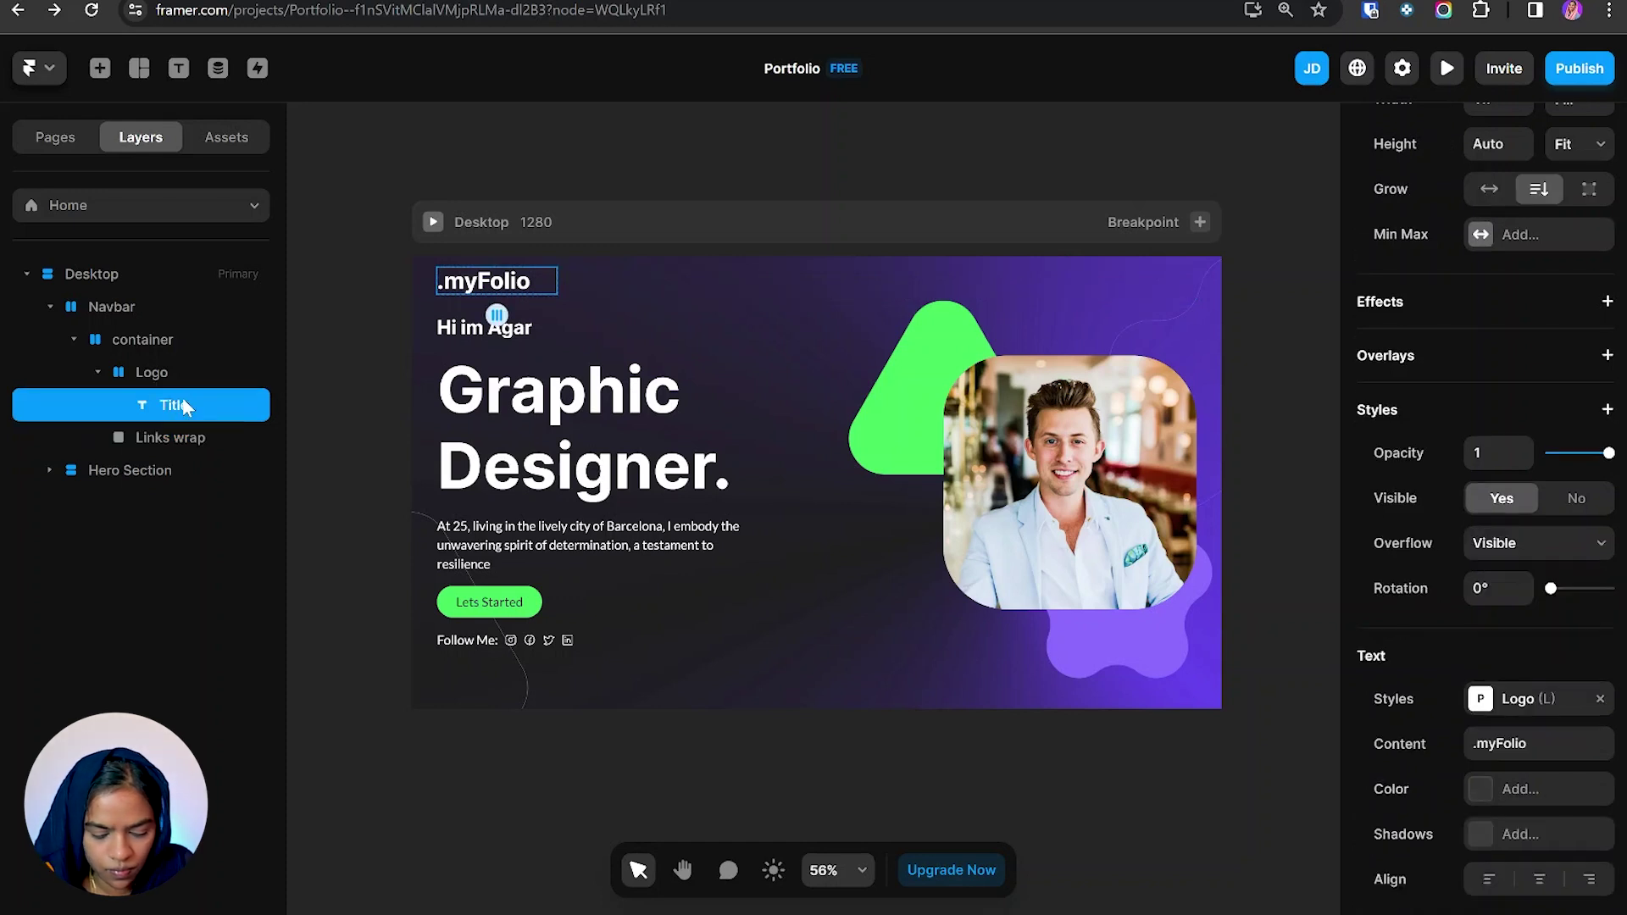
click(198, 441)
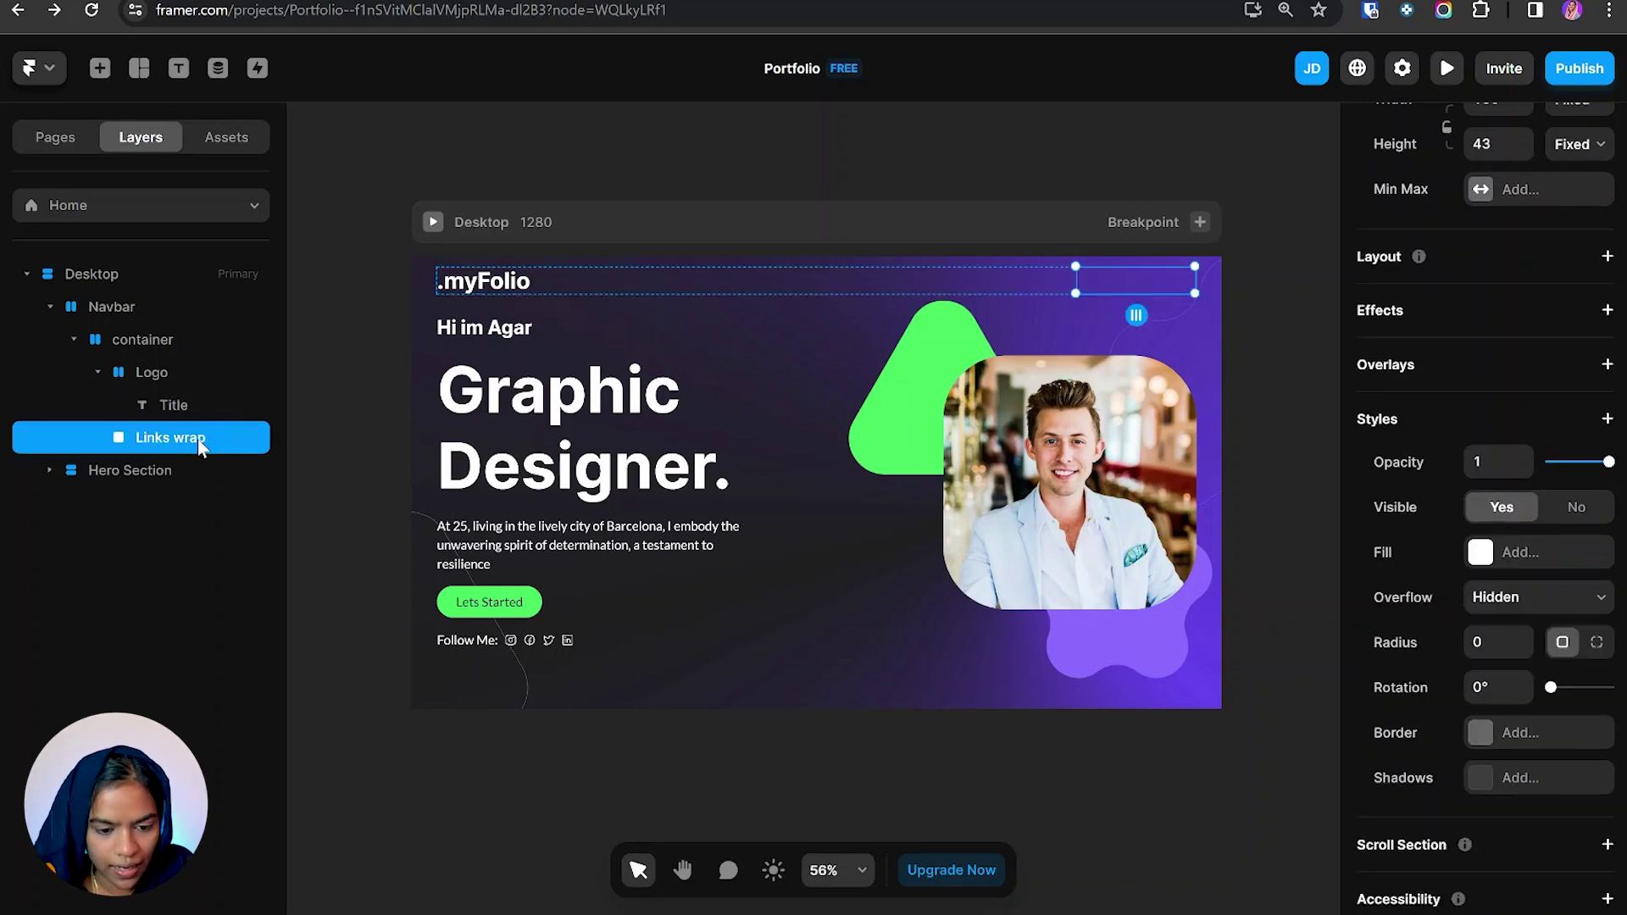
key(ctrl+v)
key(ctrl+v)
key(ctrl+v)
Give the Links wrap frame a stack layout with horizontal direction.
click(197, 439)
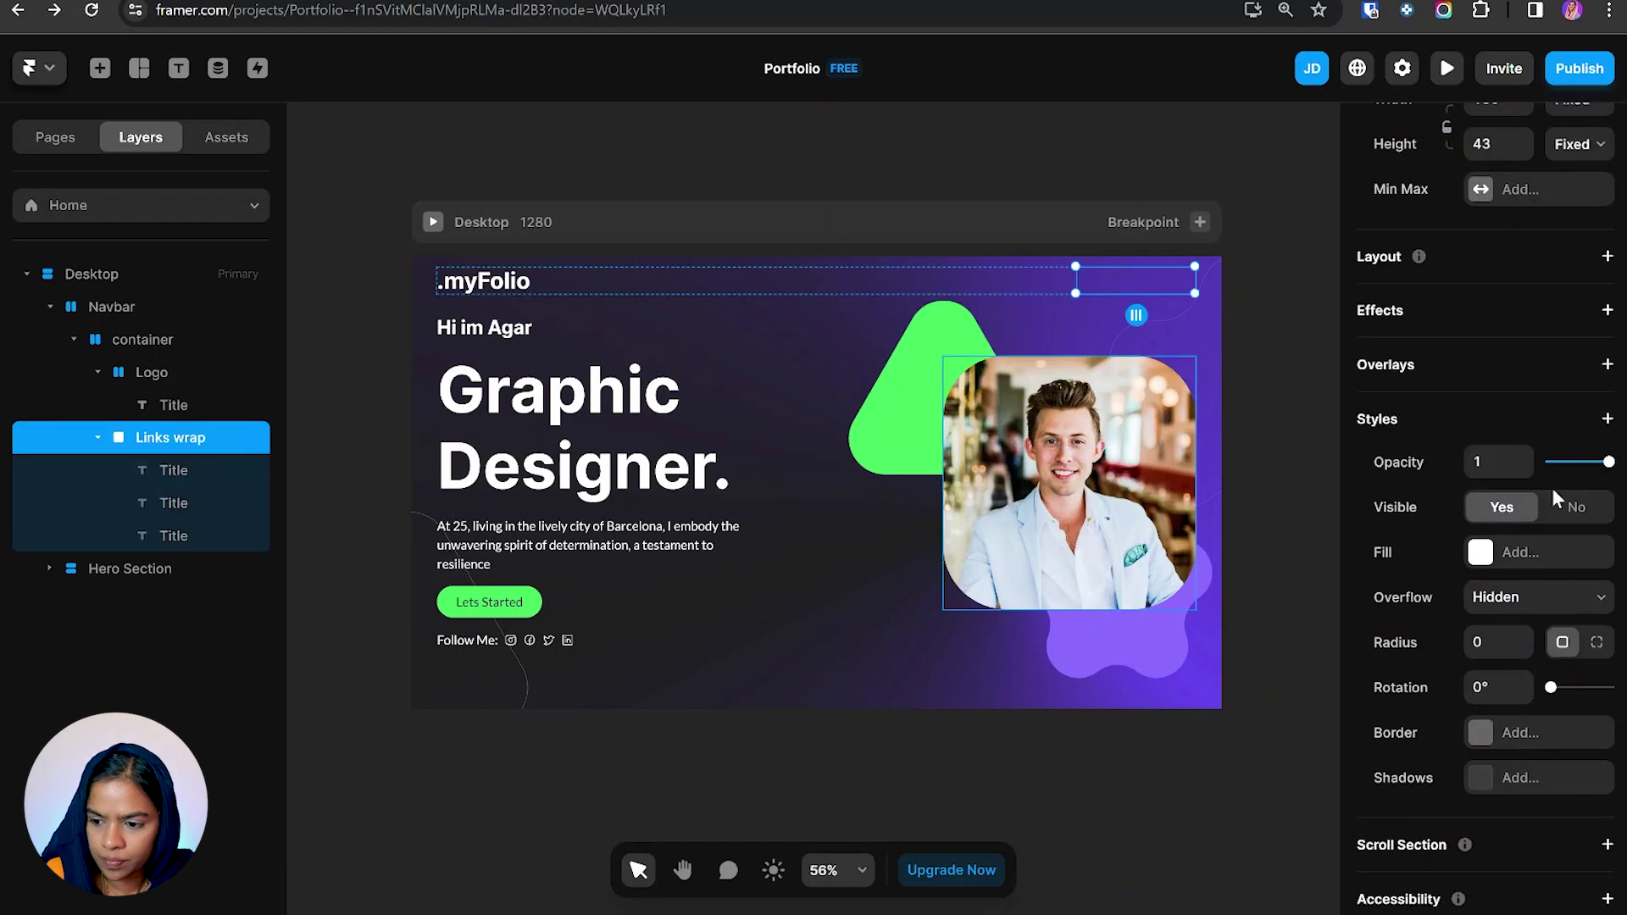
scroll(1608, 471, up, 3)
click(1607, 465)
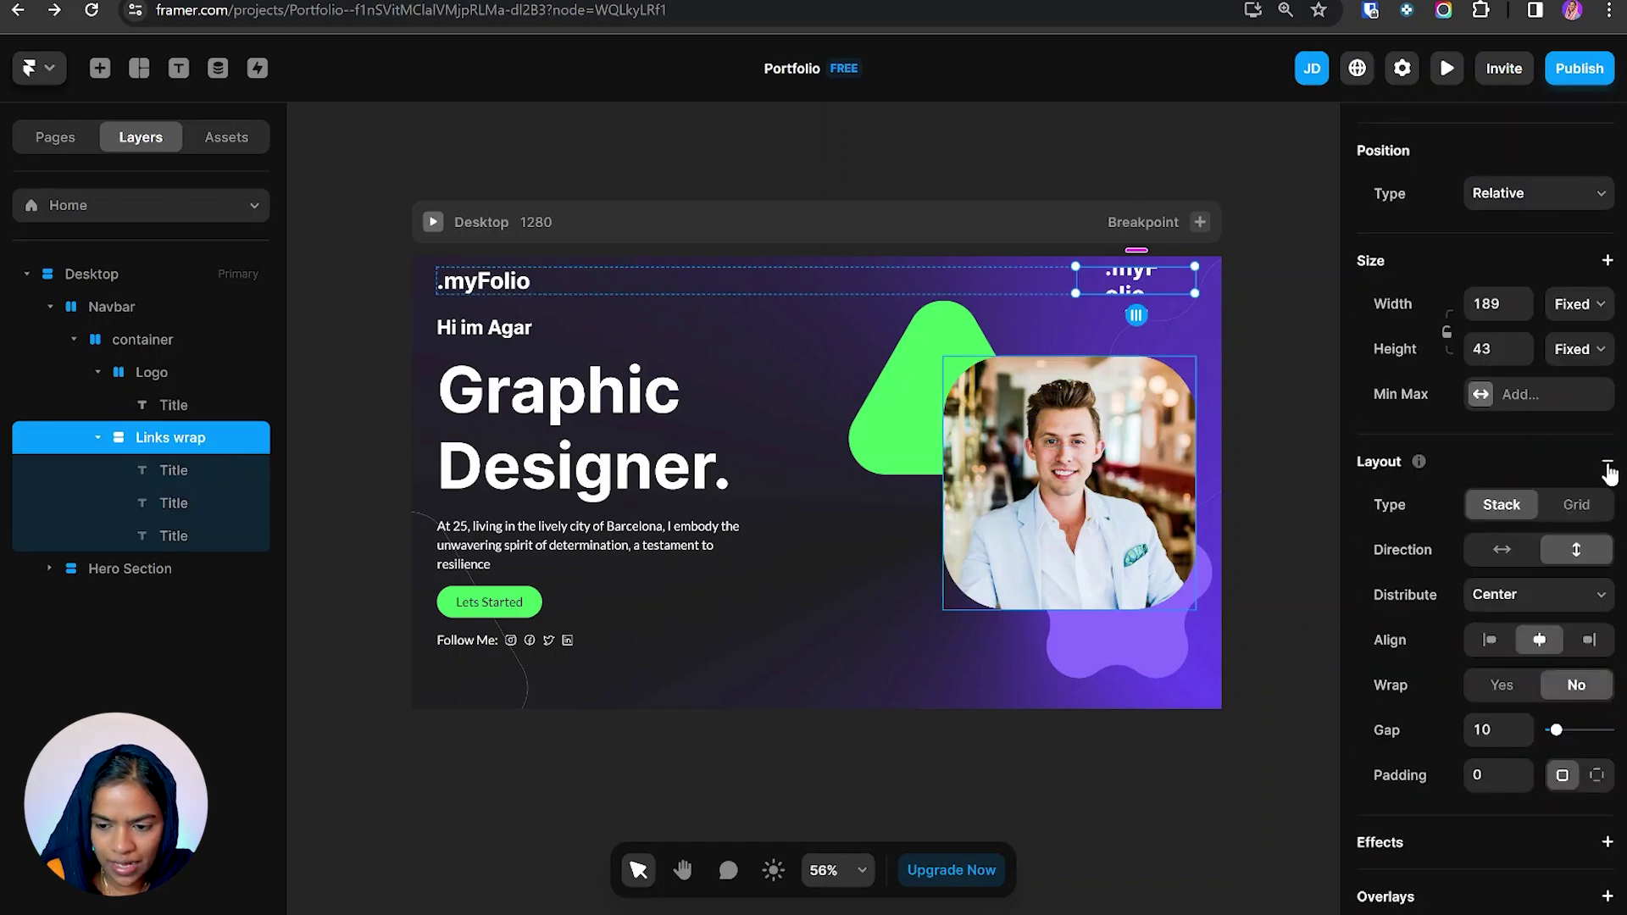
click(1500, 553)
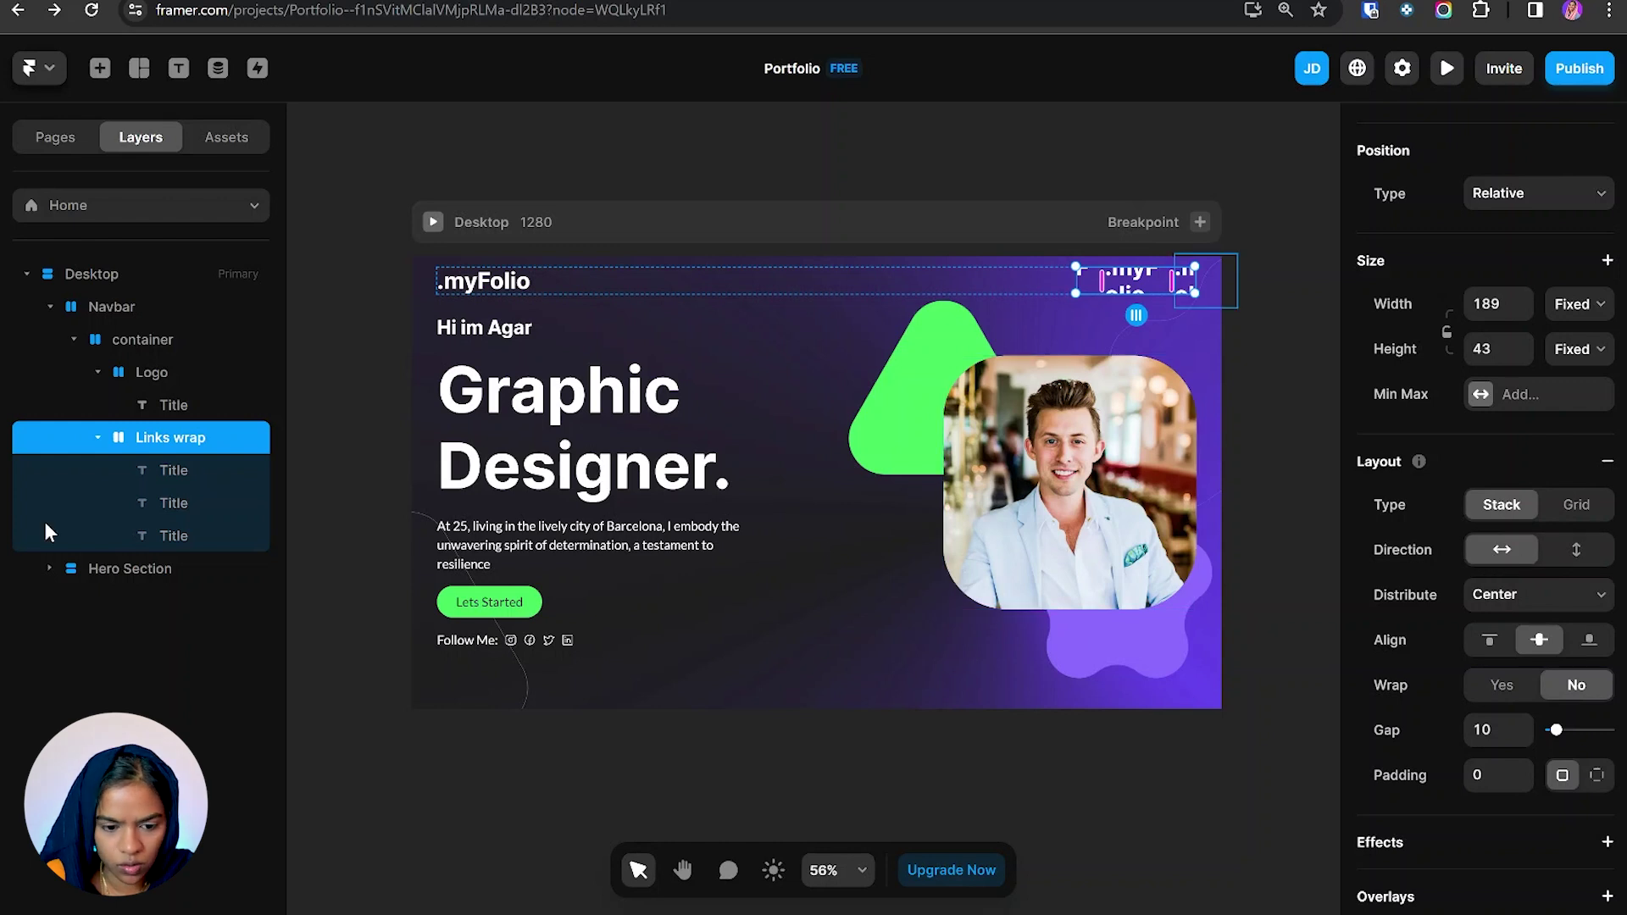
Apply the Navlink text style to all three titles inside Links wrap.
click(174, 470)
shift+click(174, 536)
scroll(1483, 509, down, 4)
click(1529, 645)
click(1153, 707)
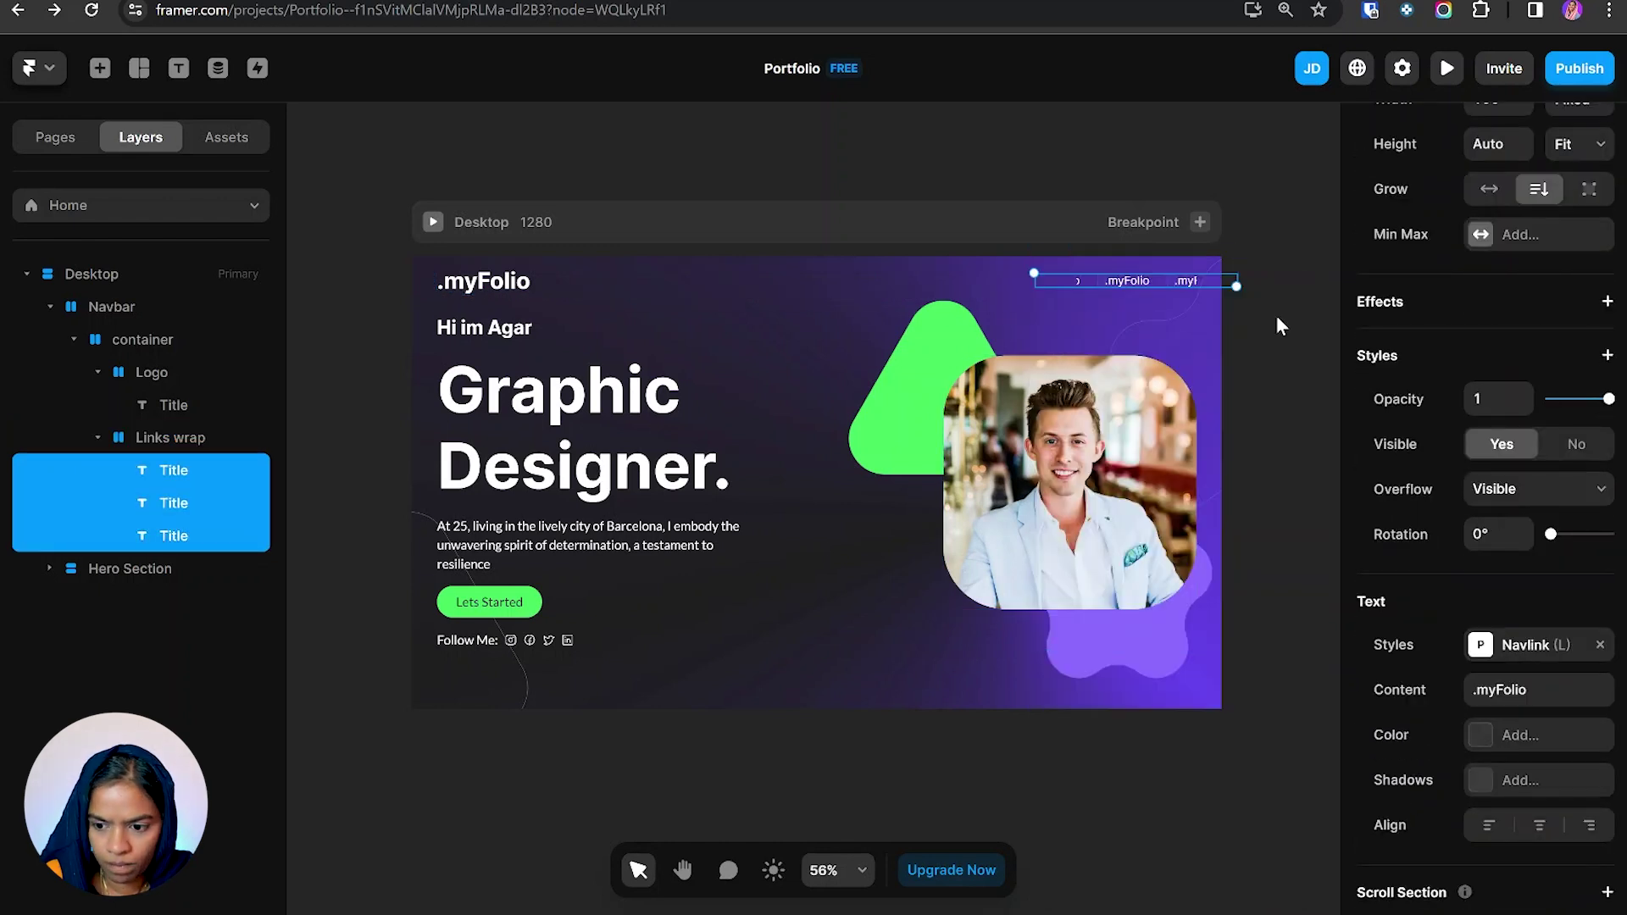
Set the text of the three titles in Links wrap to Home, About and Work, in that order.
click(1060, 280)
click(1538, 743)
text(Hom)
click(173, 502)
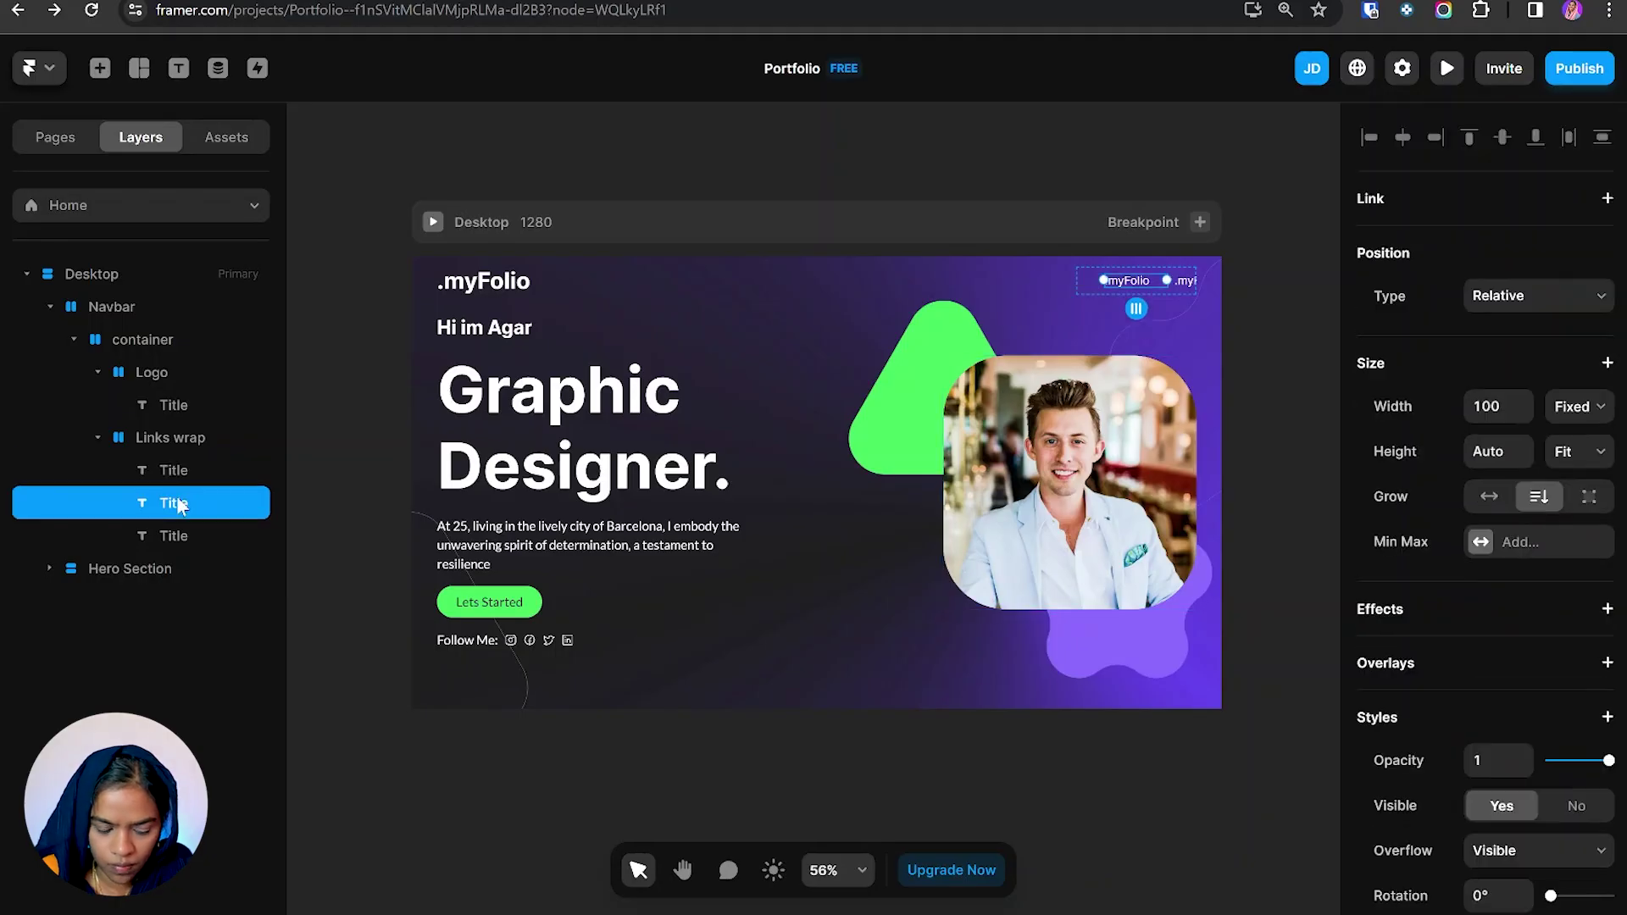
scroll(1483, 509, down, 4)
click(1538, 846)
text(About)
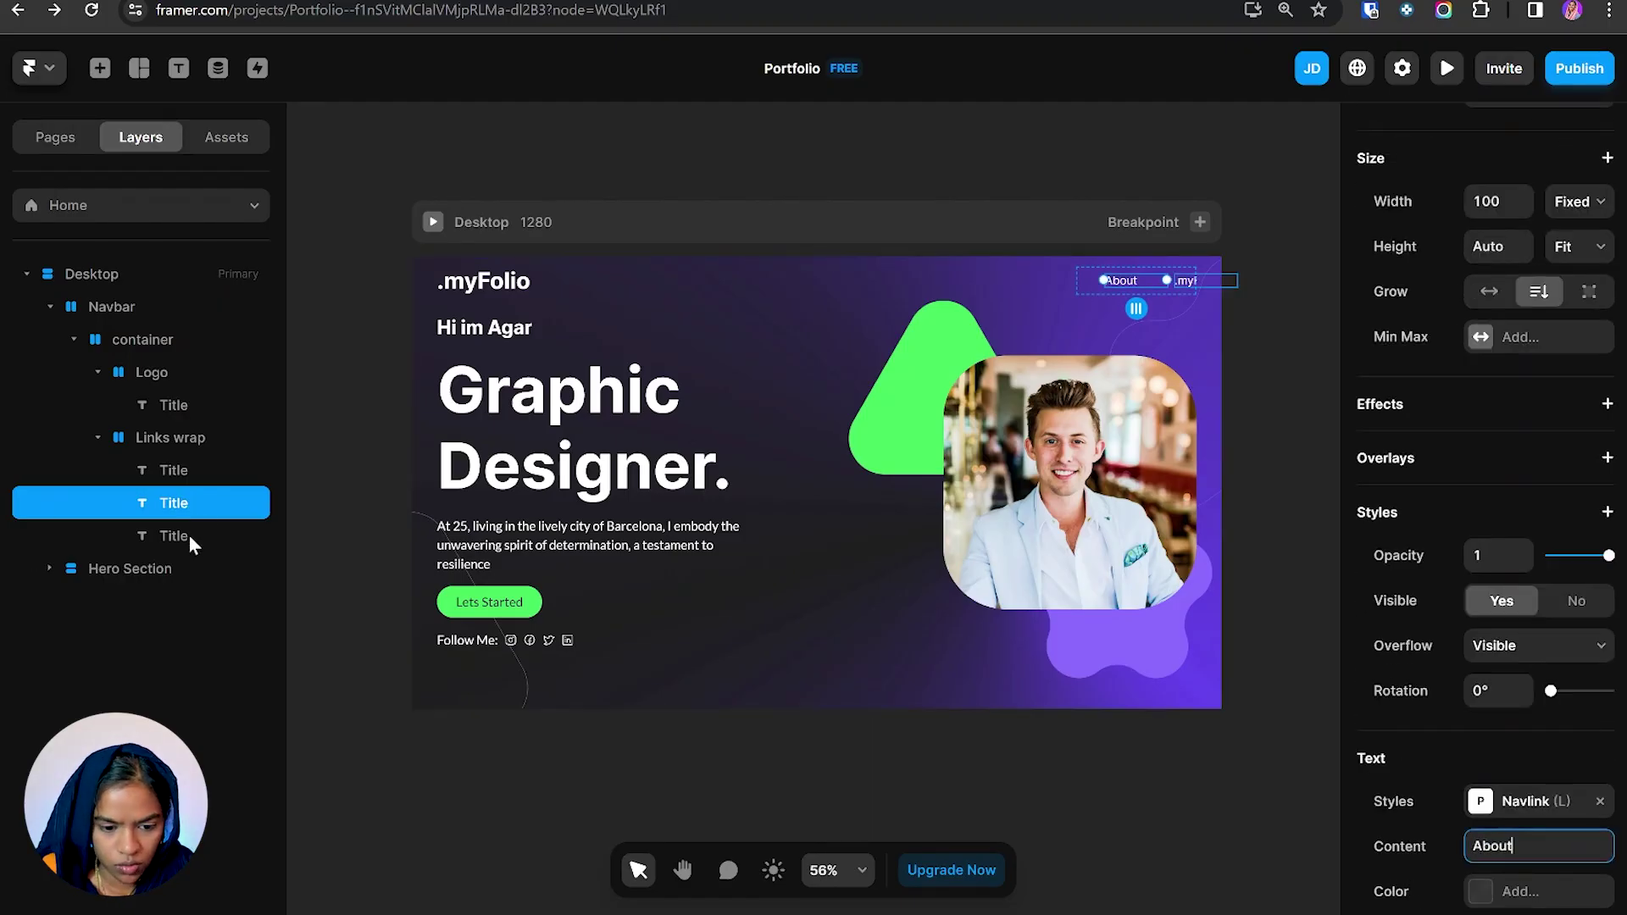
click(173, 536)
scroll(1483, 509, down, 2)
click(1538, 741)
text(Work)
key(Escape)
click(119, 470)
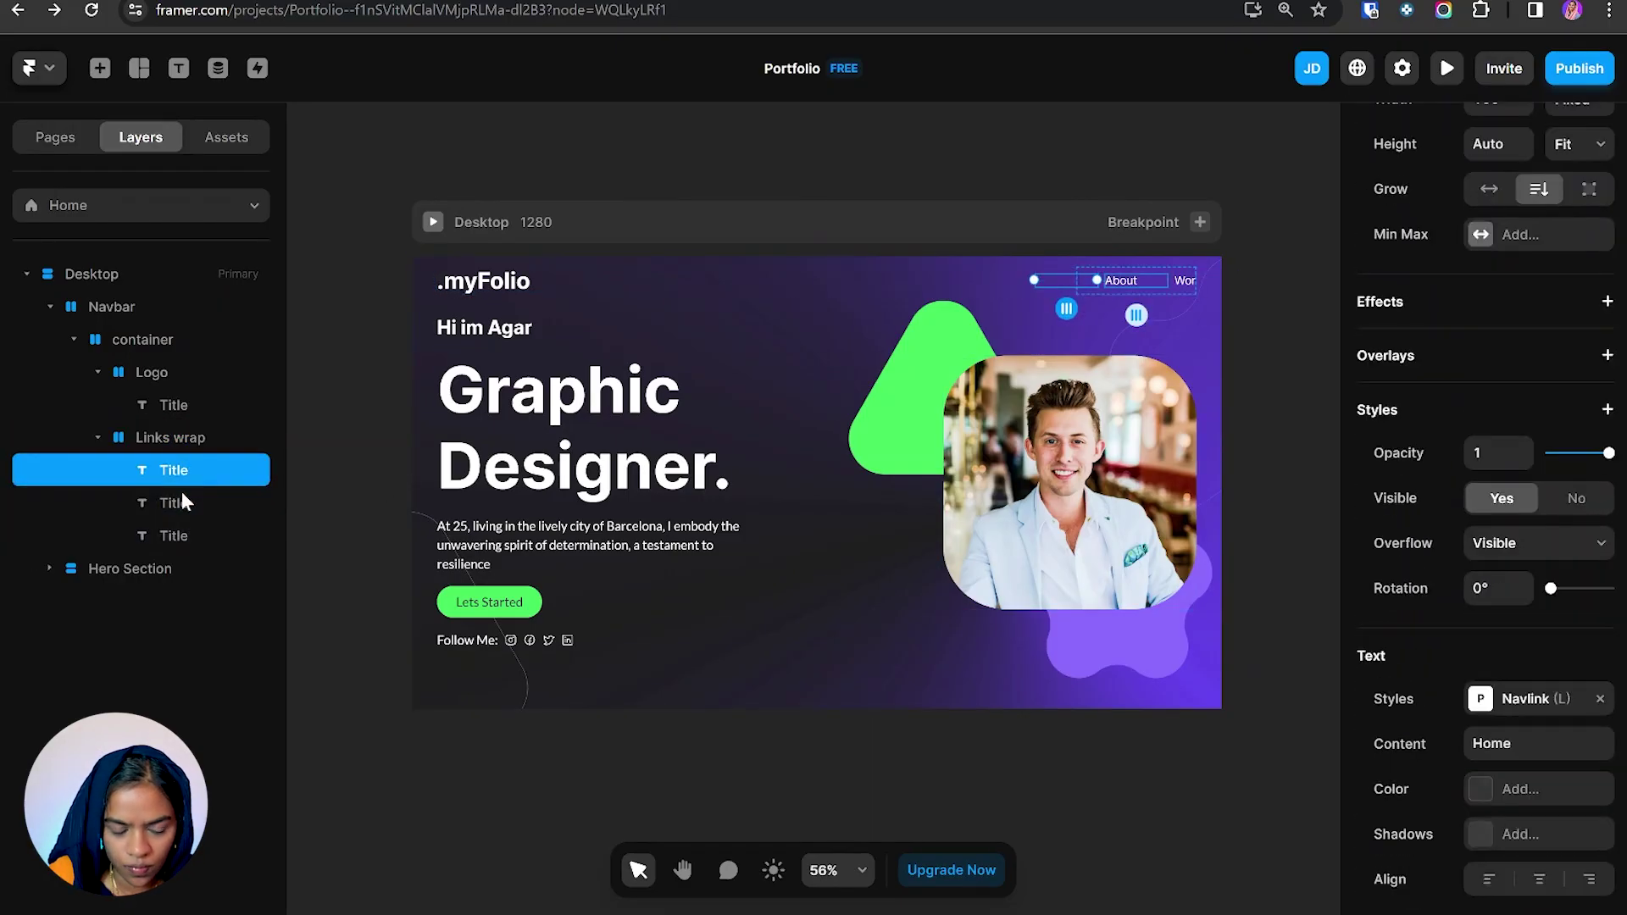
click(191, 503)
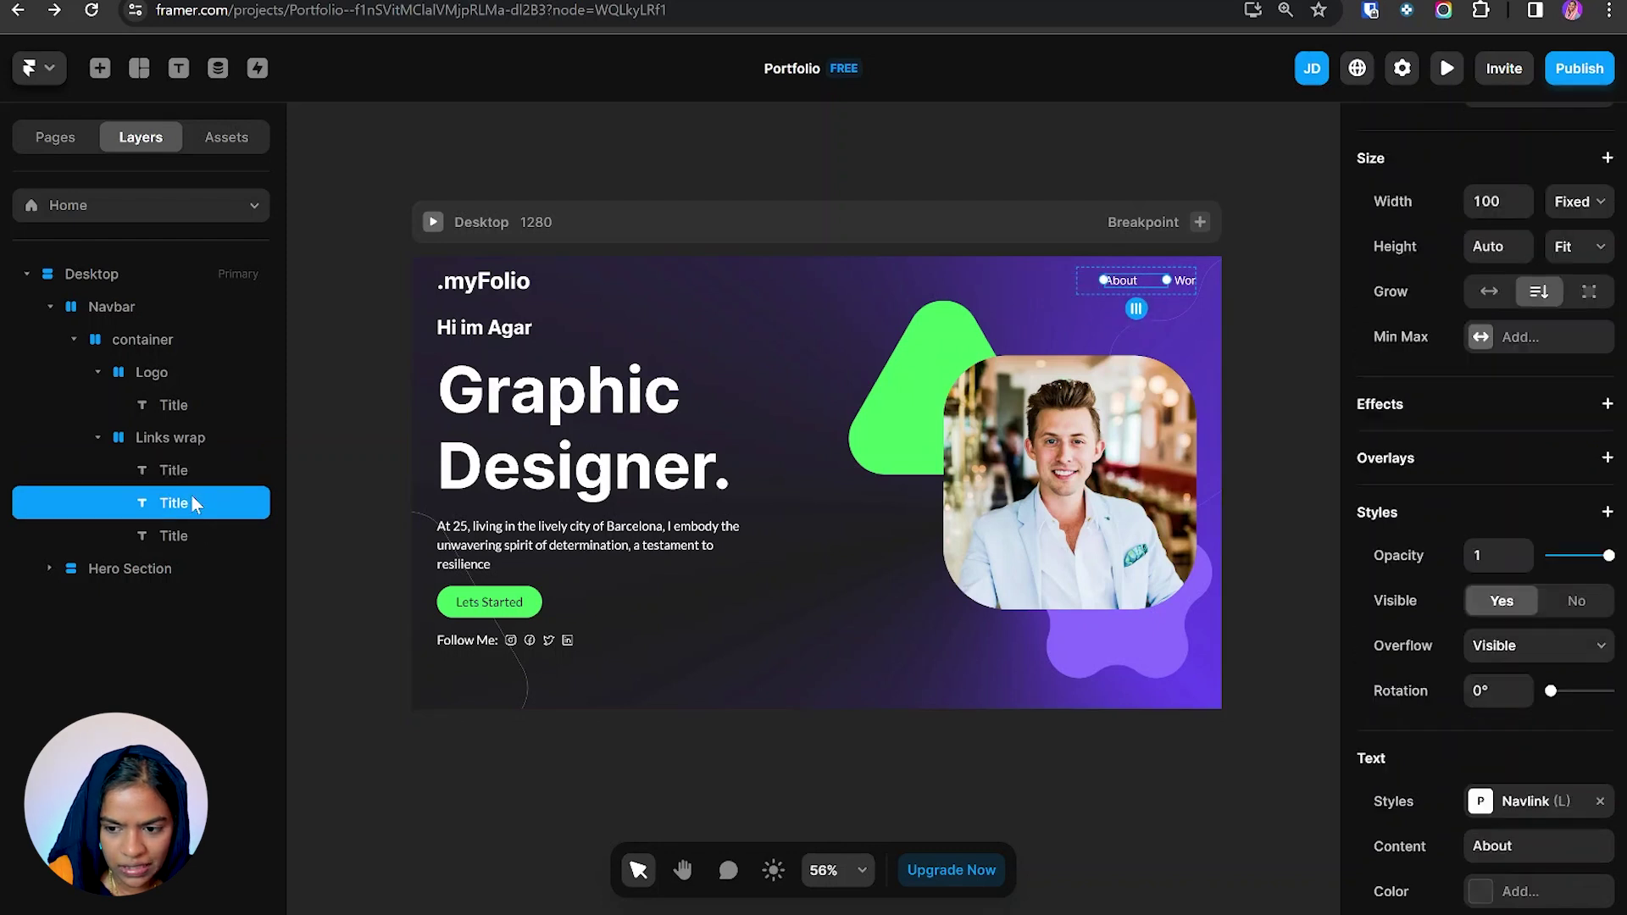
click(197, 542)
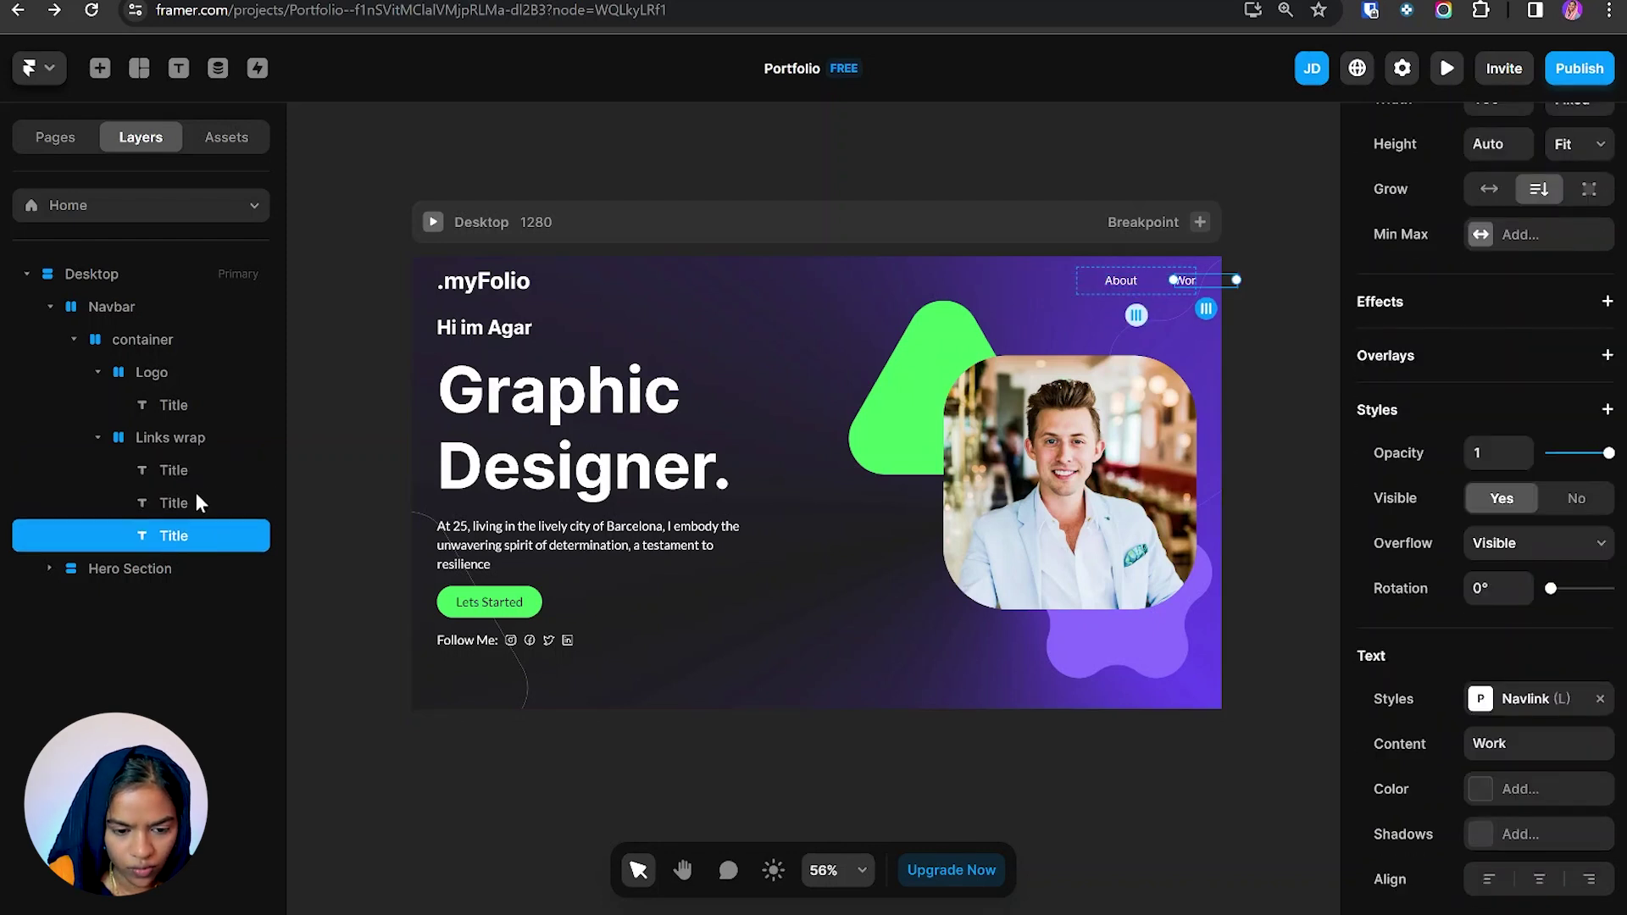
Set both the width and the height of the Links wrap frame to Fit.
click(195, 447)
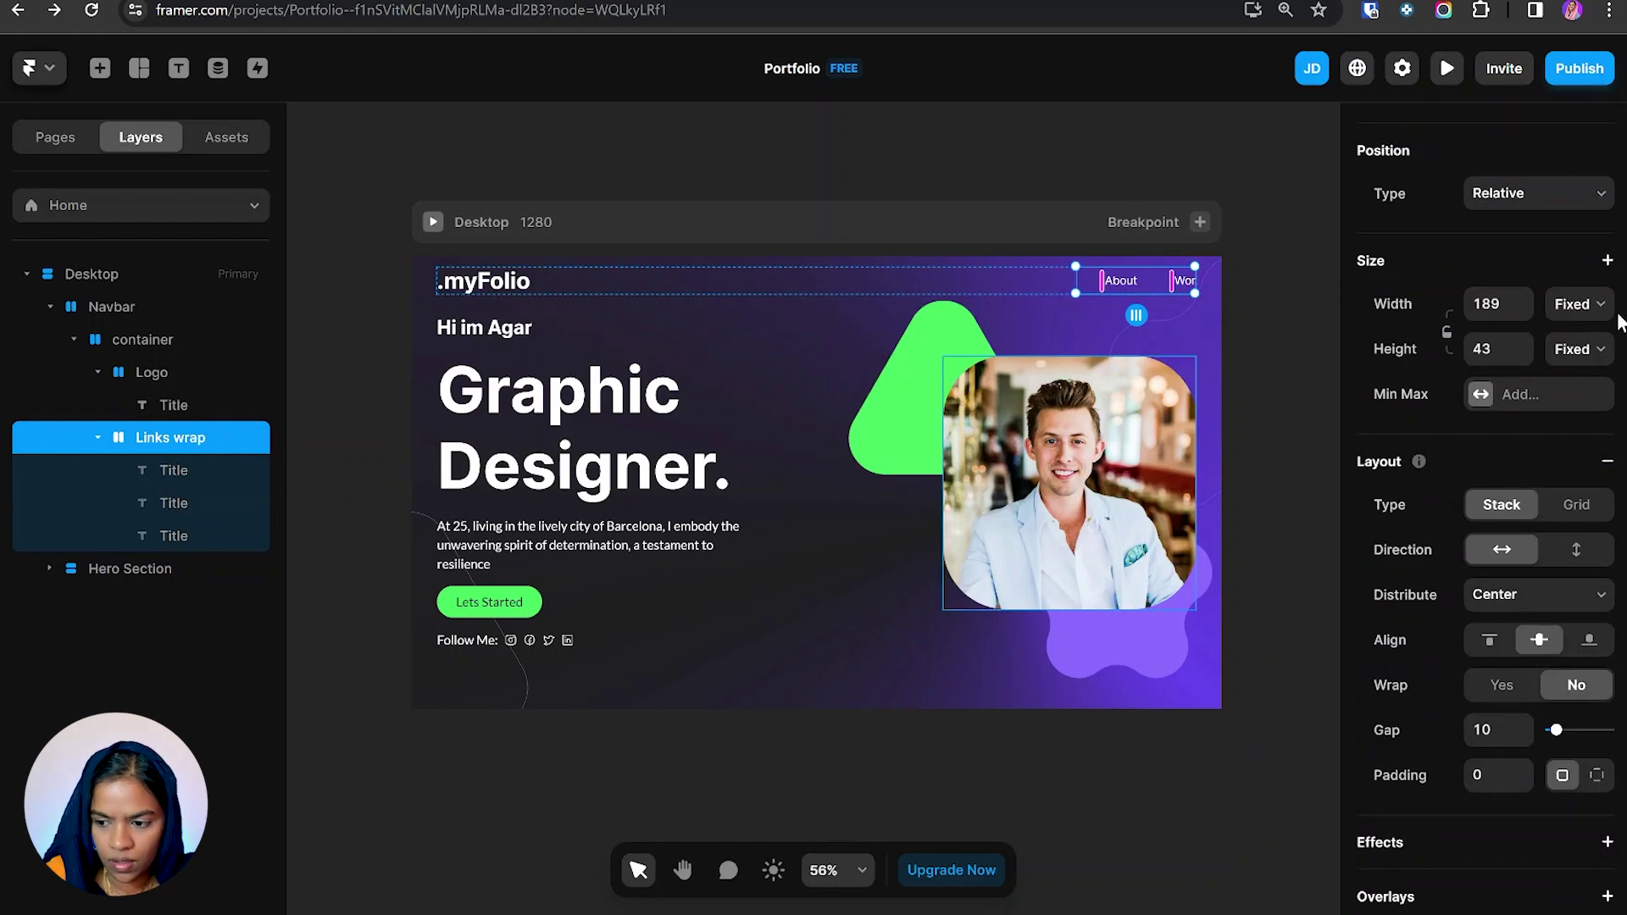
click(1578, 303)
click(1573, 371)
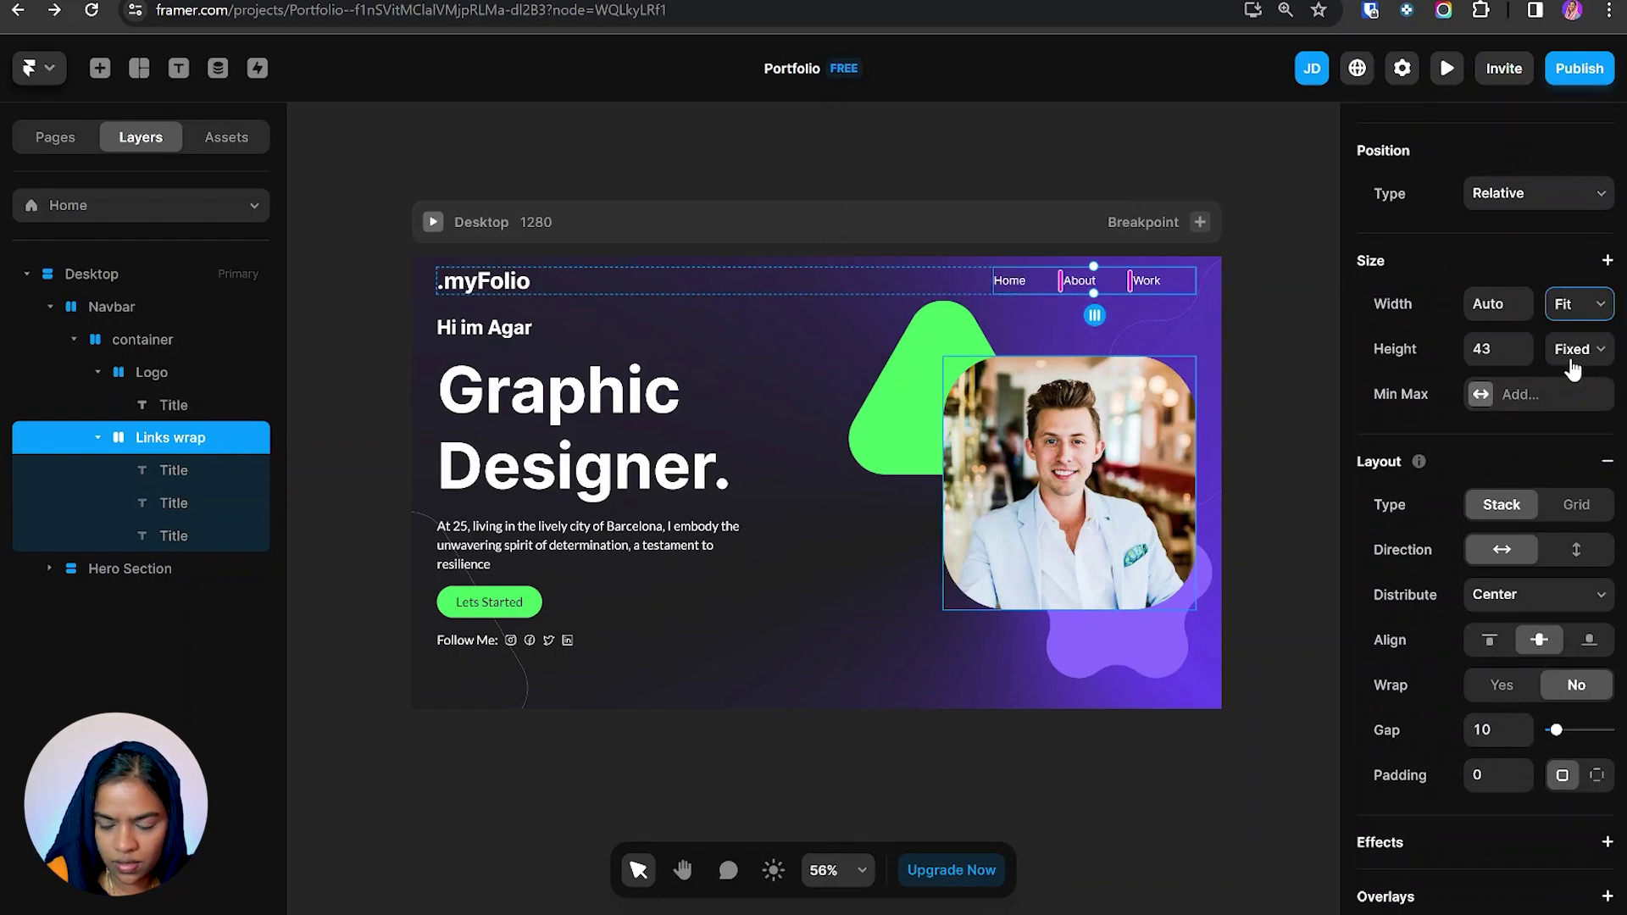
click(1574, 356)
click(1586, 415)
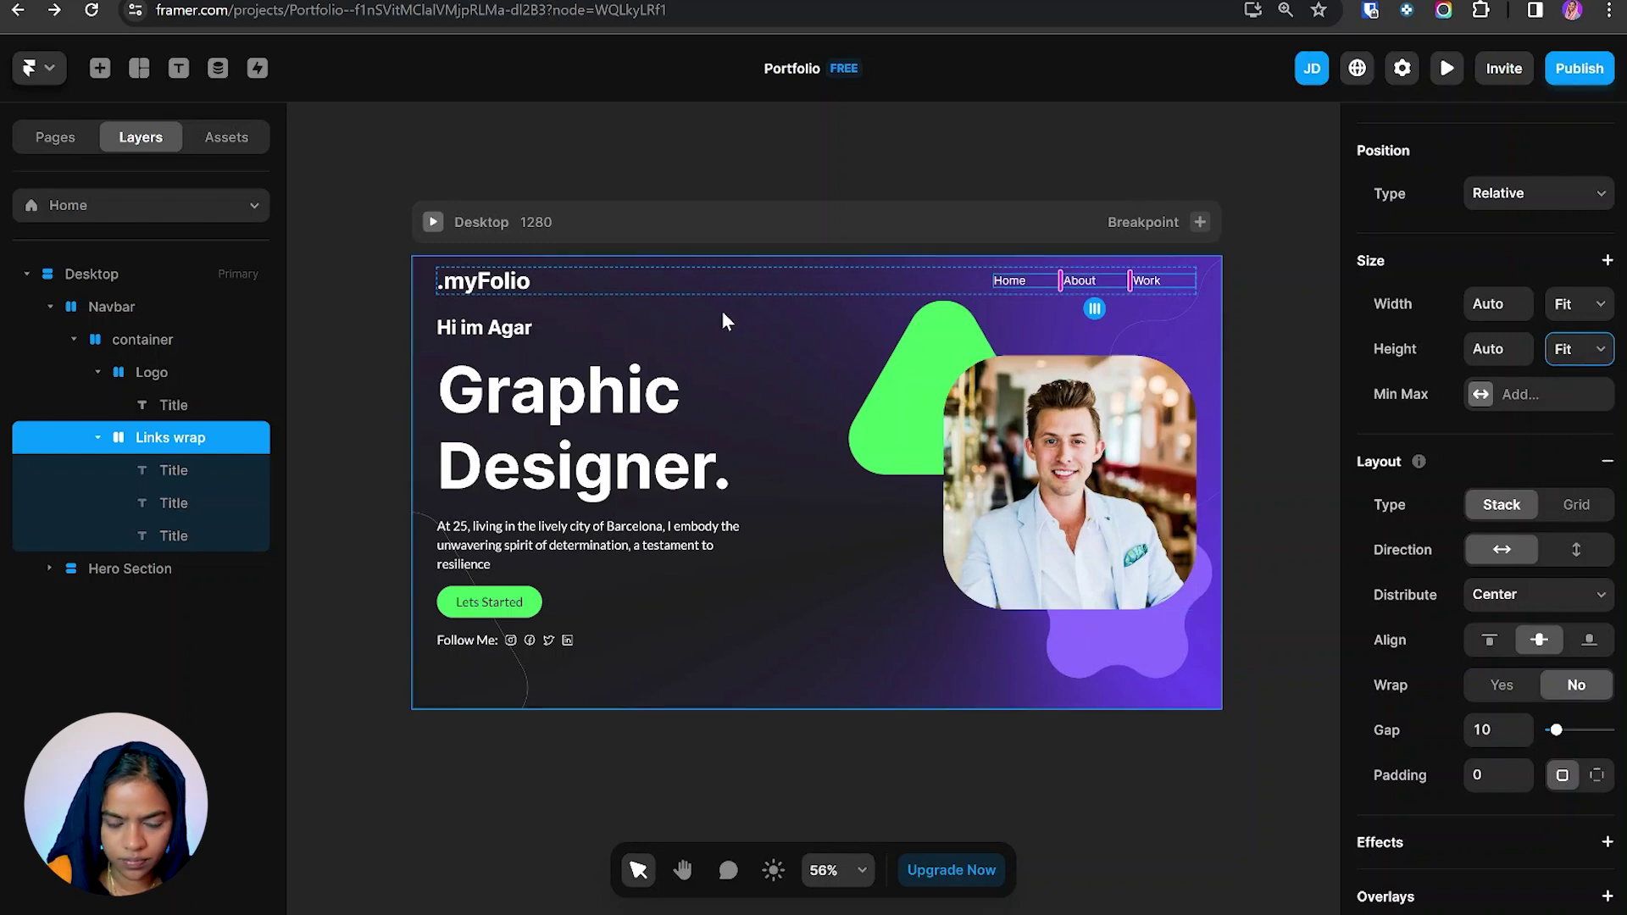
Set the width of the Home, About and Work titles to Fit.
click(158, 472)
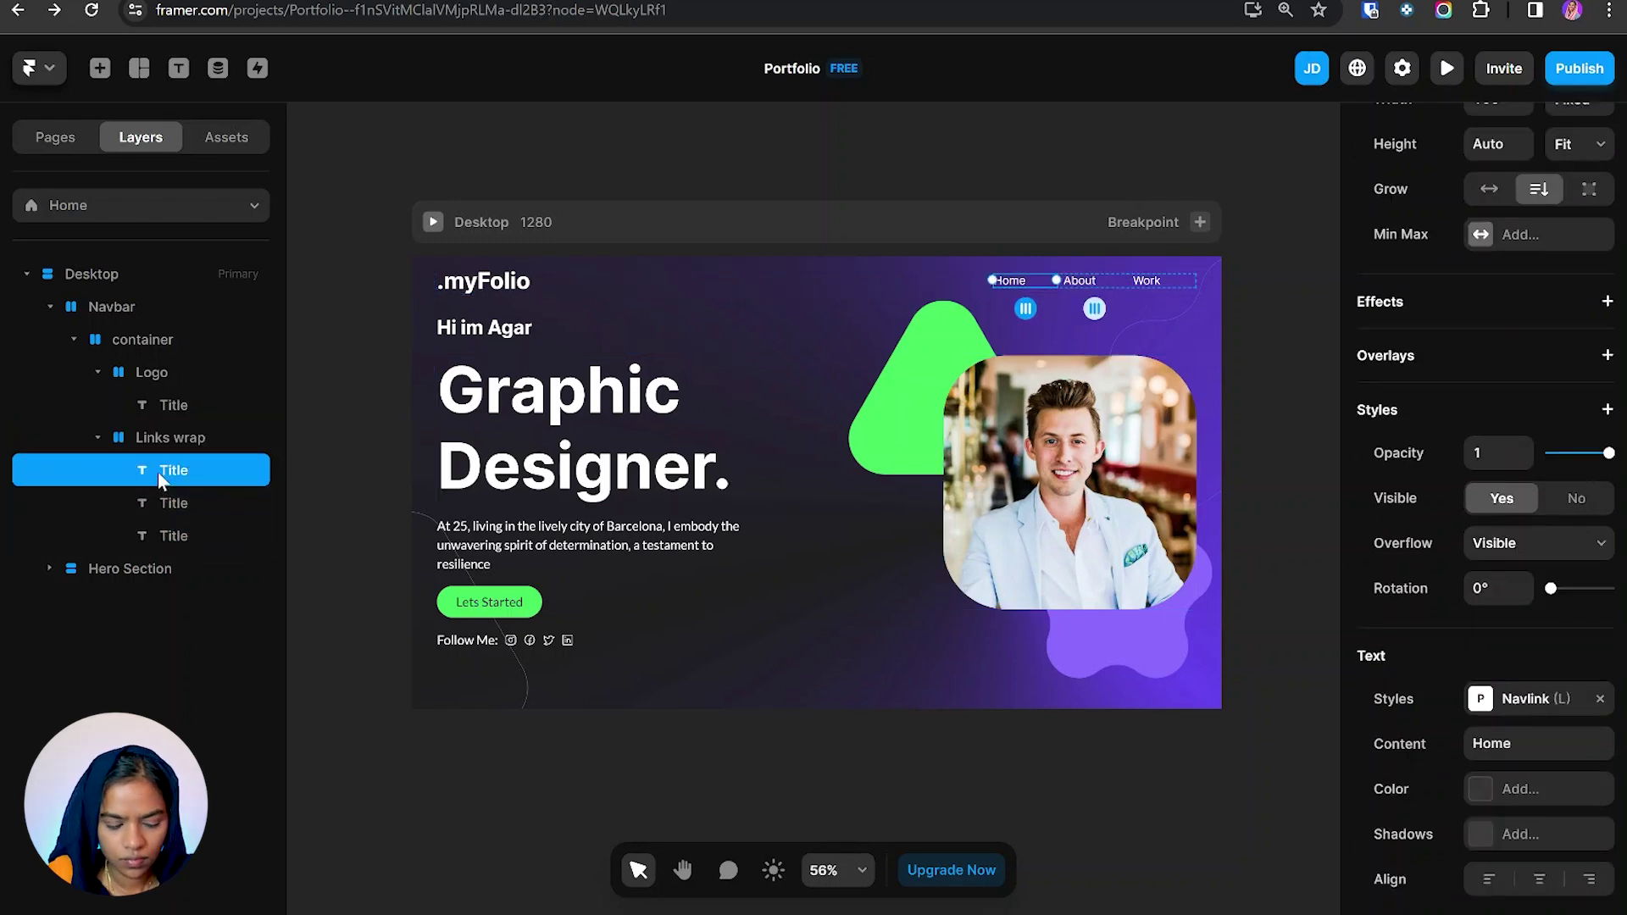
shift+click(171, 534)
scroll(1554, 425, up, 3)
click(1576, 304)
click(1593, 381)
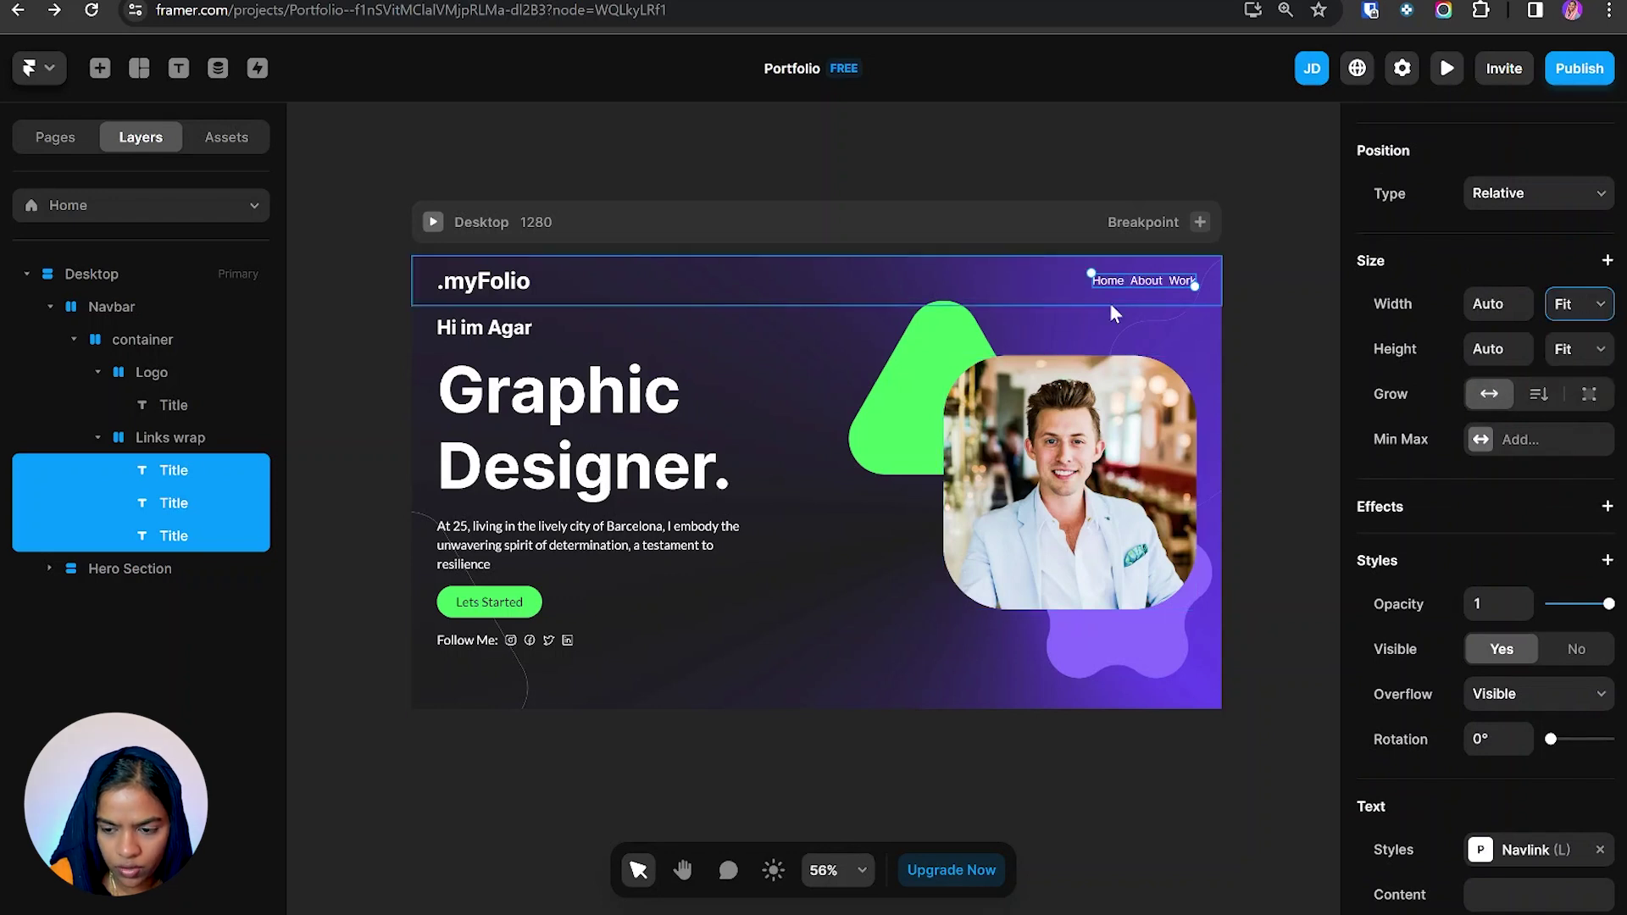
Set the gap between the links in the Links wrap stack to 40.
click(155, 440)
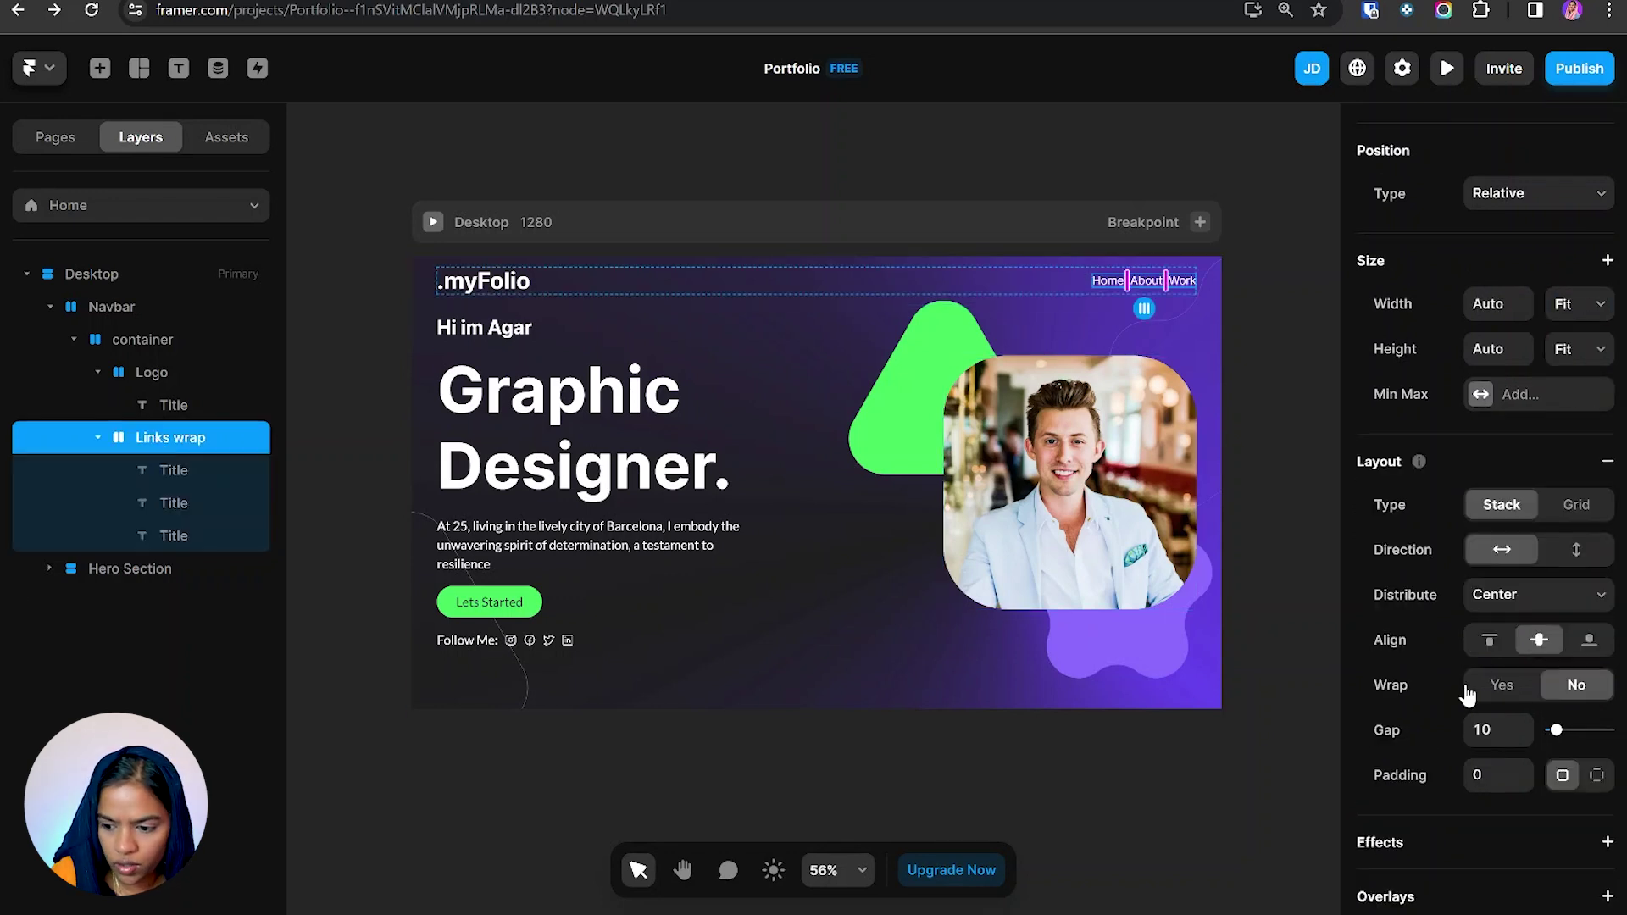
drag(1560, 739, 1583, 740)
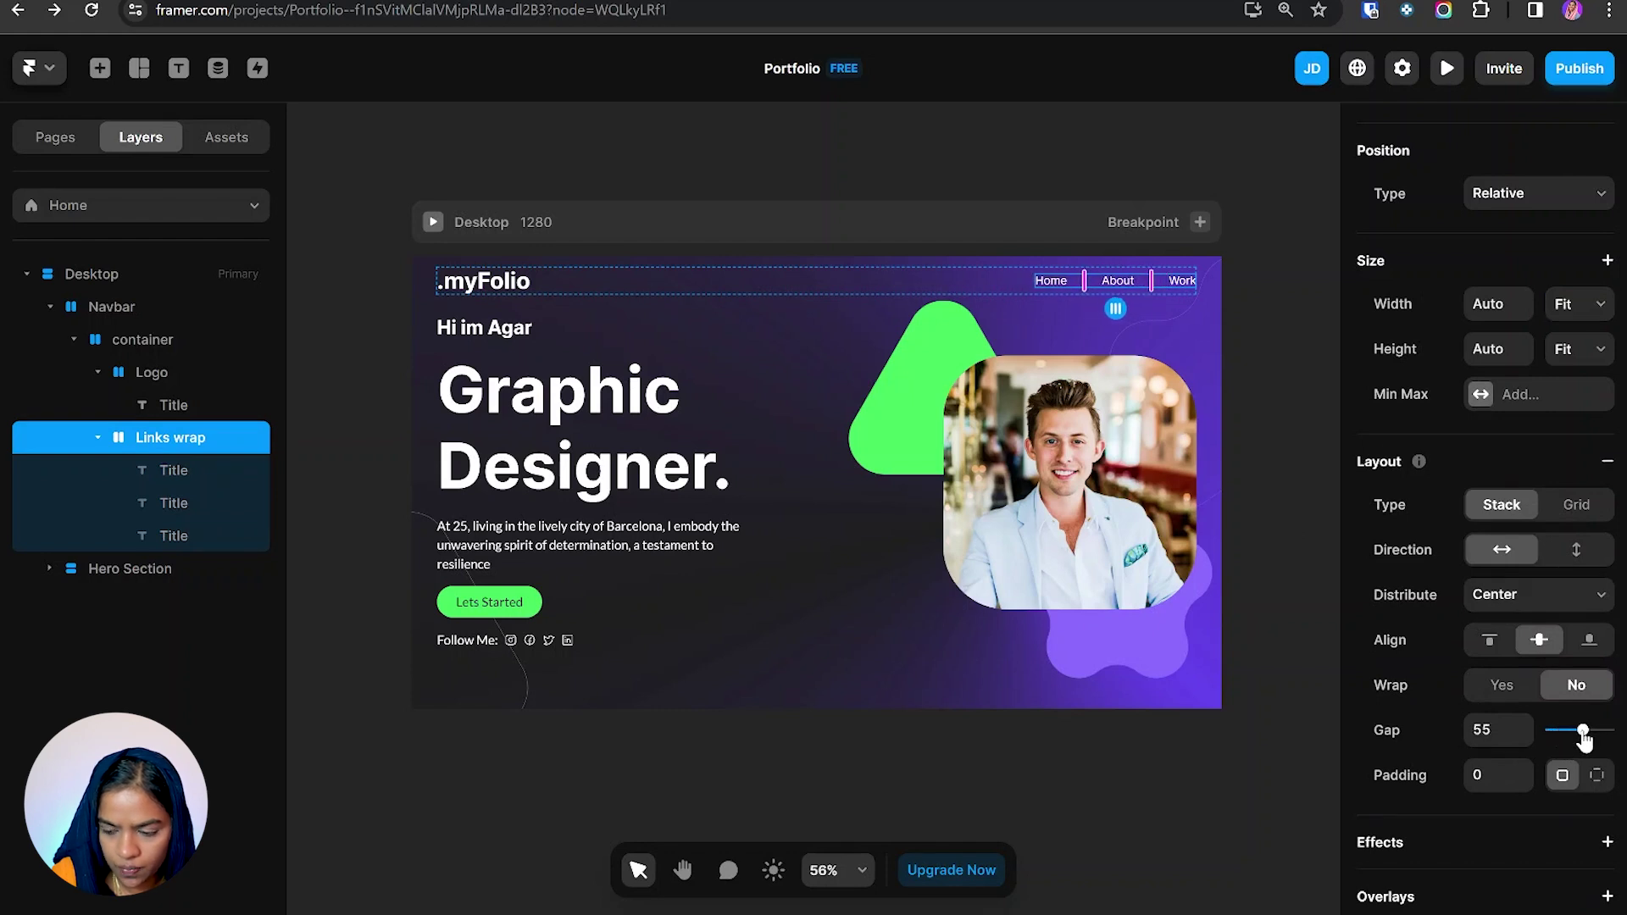
click(1483, 730)
text(40)
key(Return)
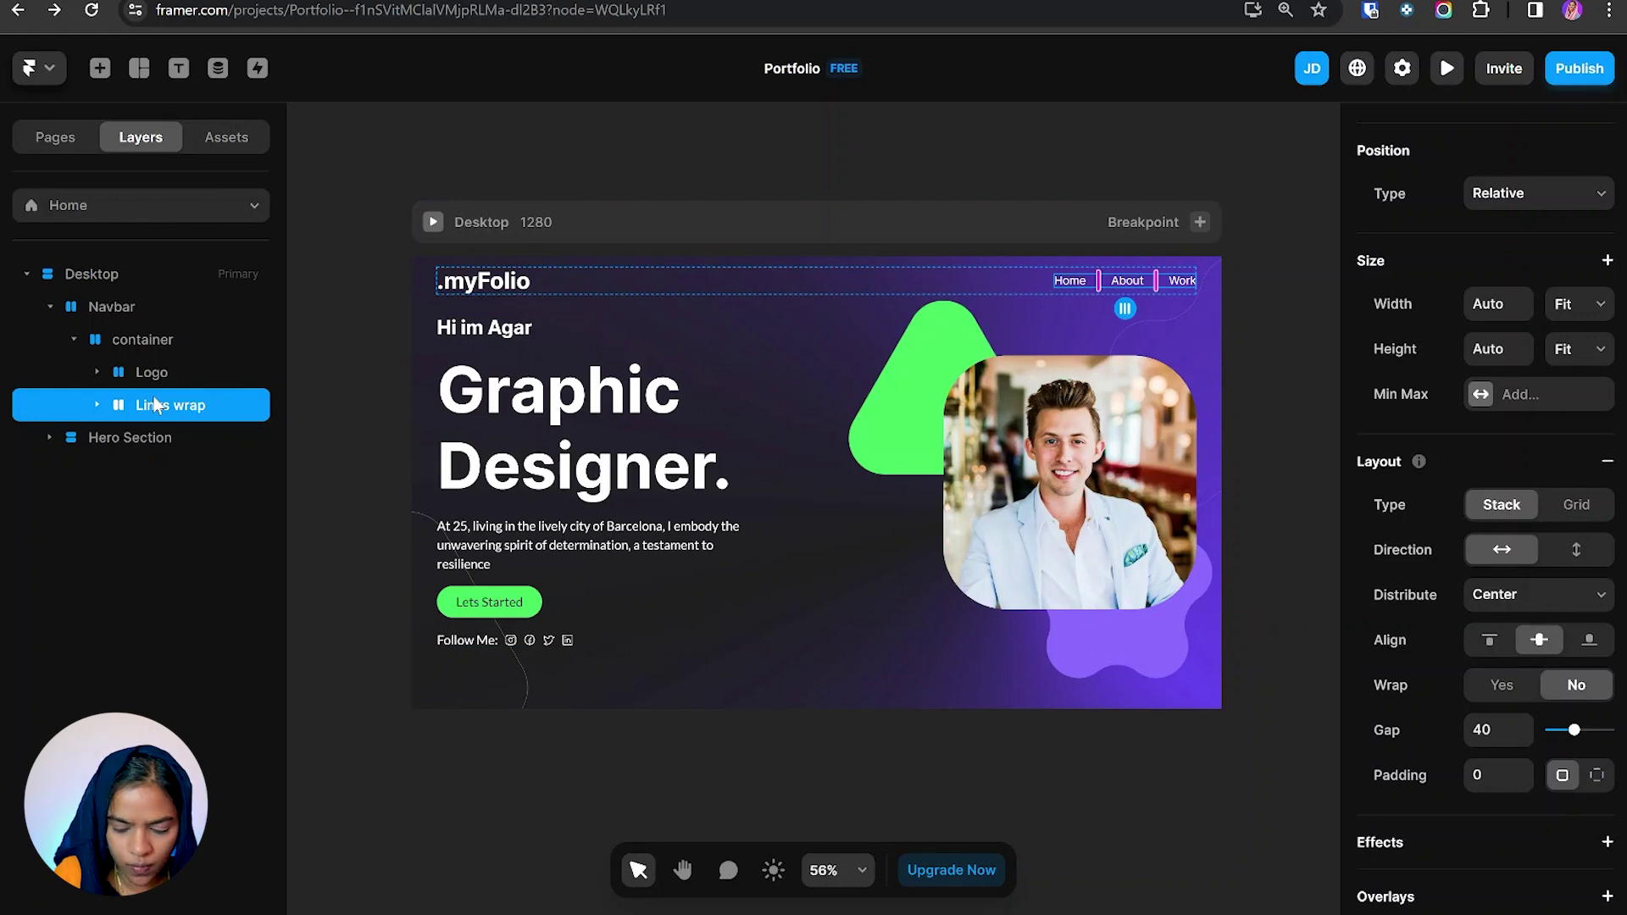
Insert the project's Button component and nest it in Links wrap as the last item after the Work link.
key(ctrl+k)
text(bu)
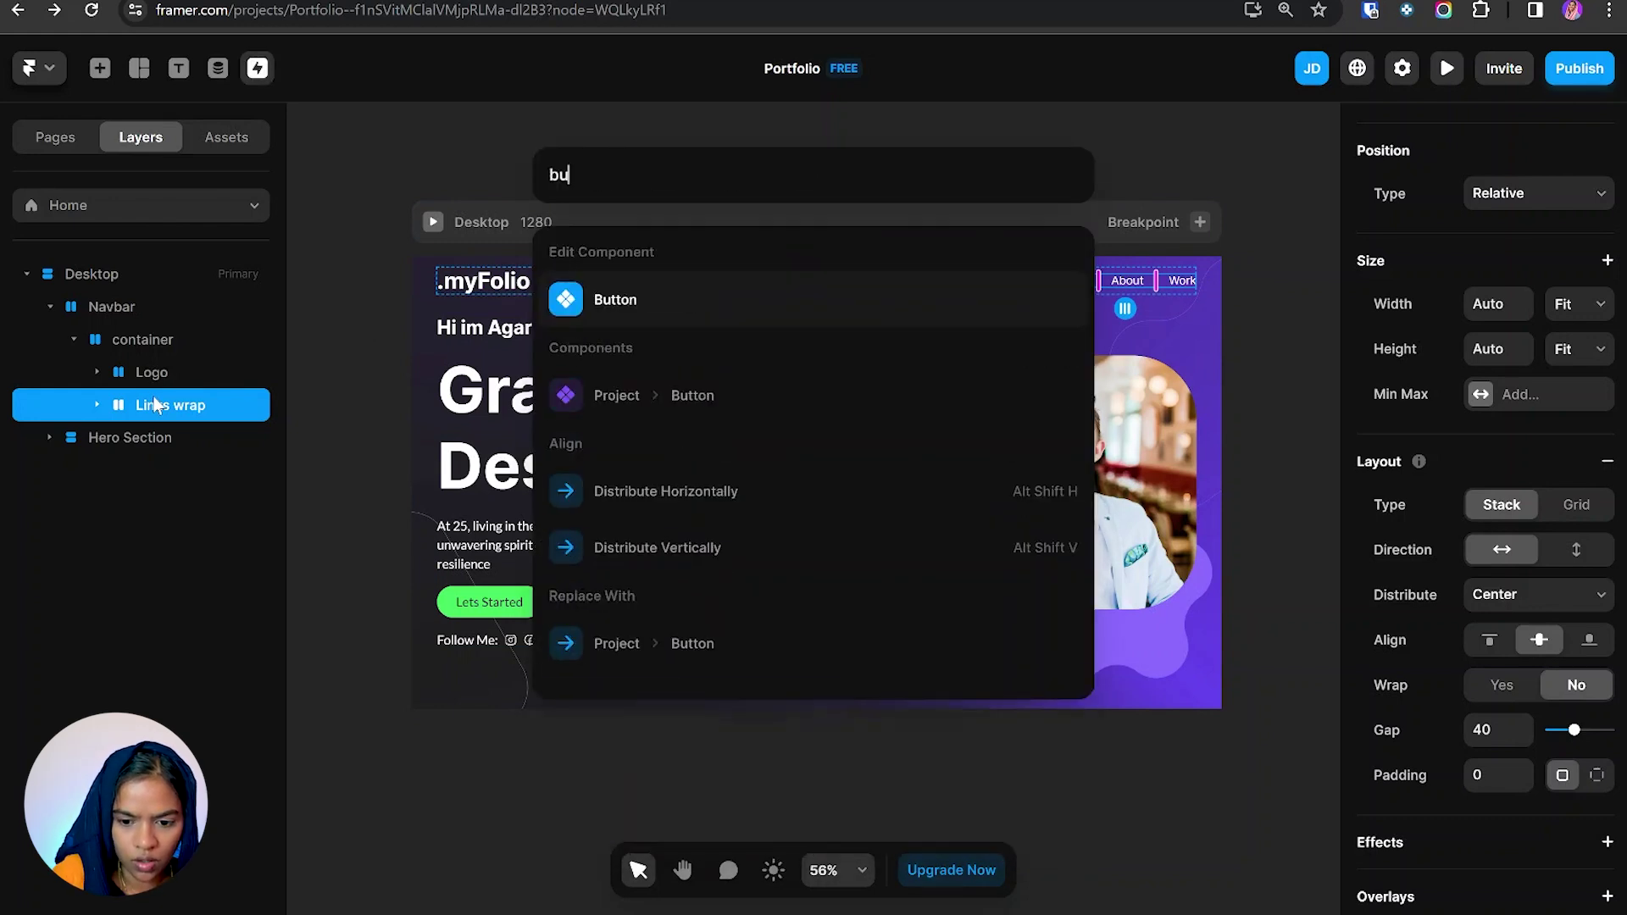
click(631, 412)
drag(117, 472, 159, 409)
click(98, 410)
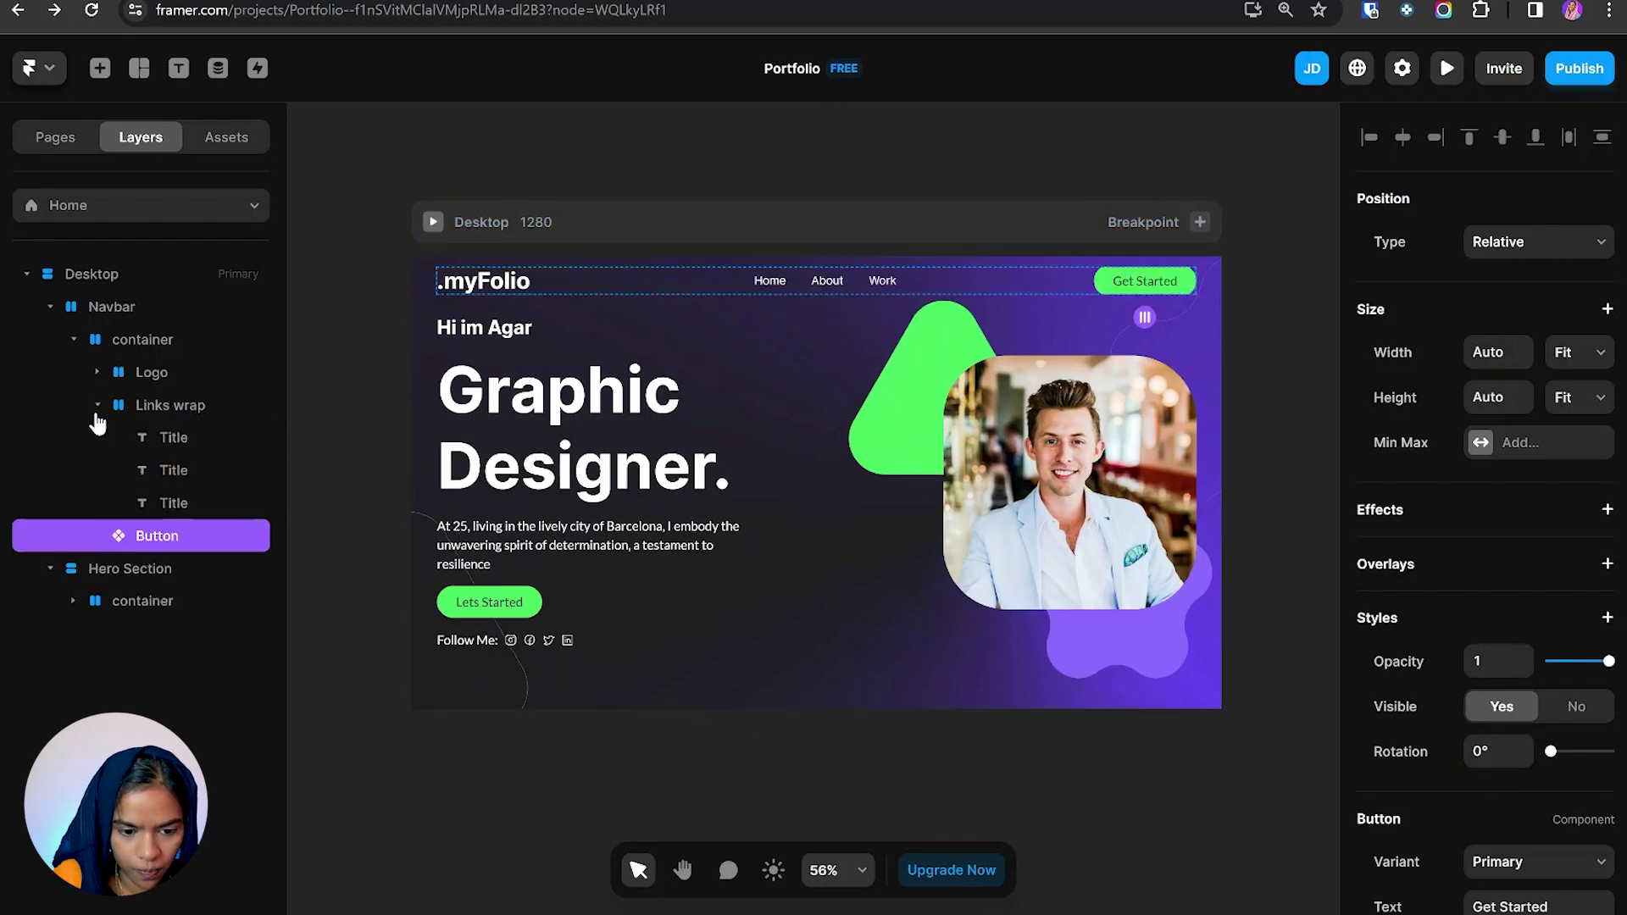
drag(155, 538, 197, 433)
drag(210, 517, 214, 525)
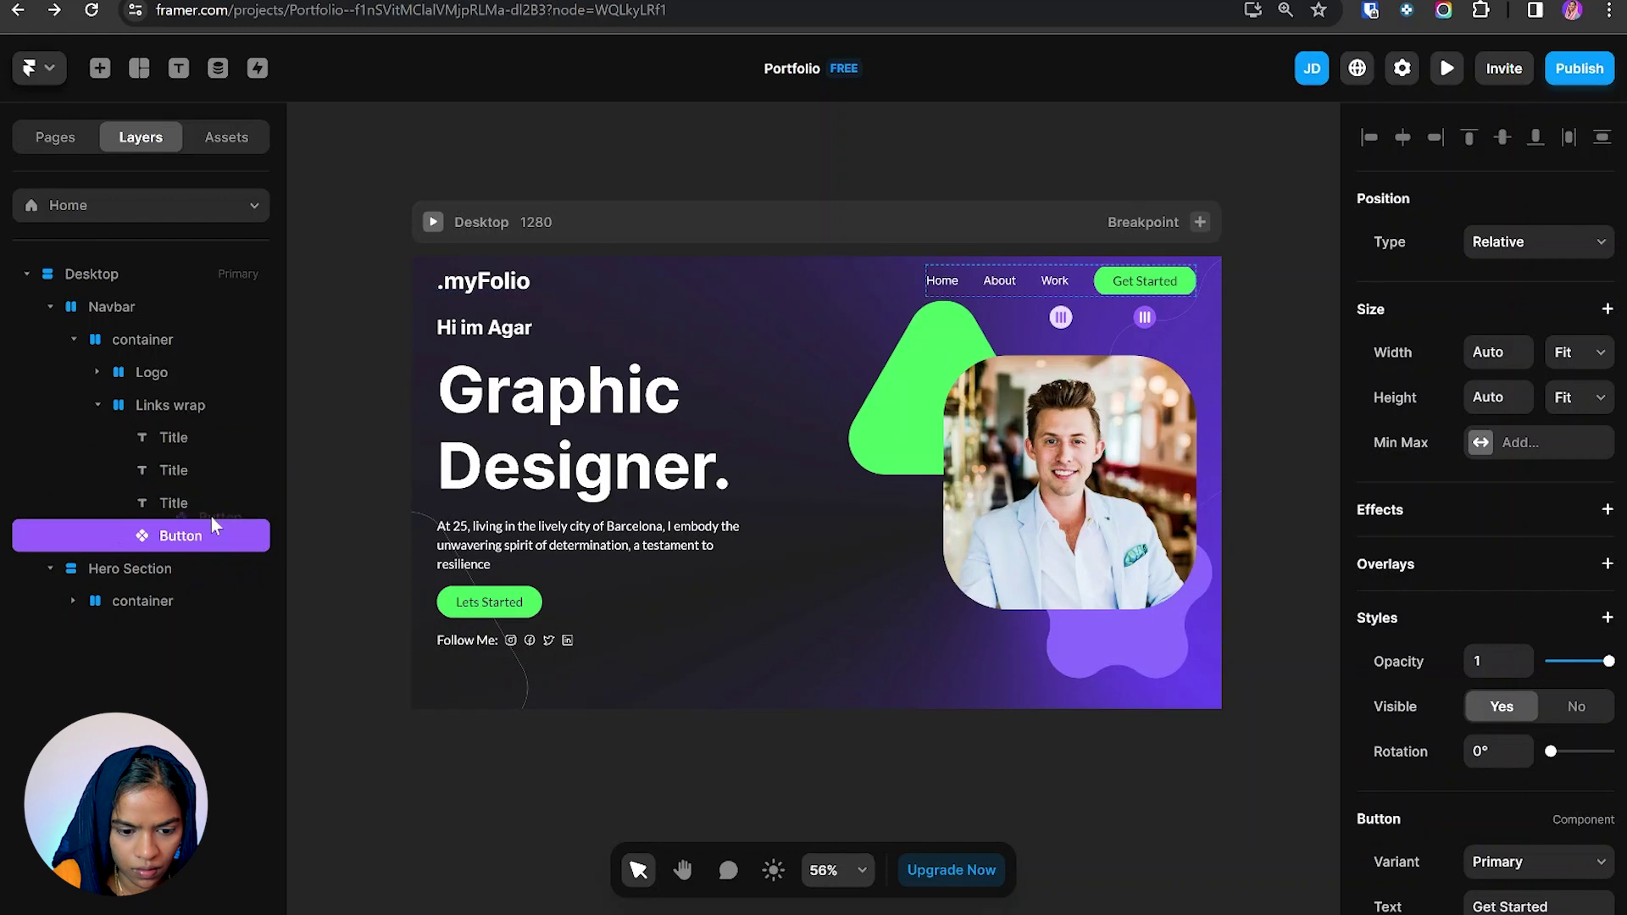
click(1274, 300)
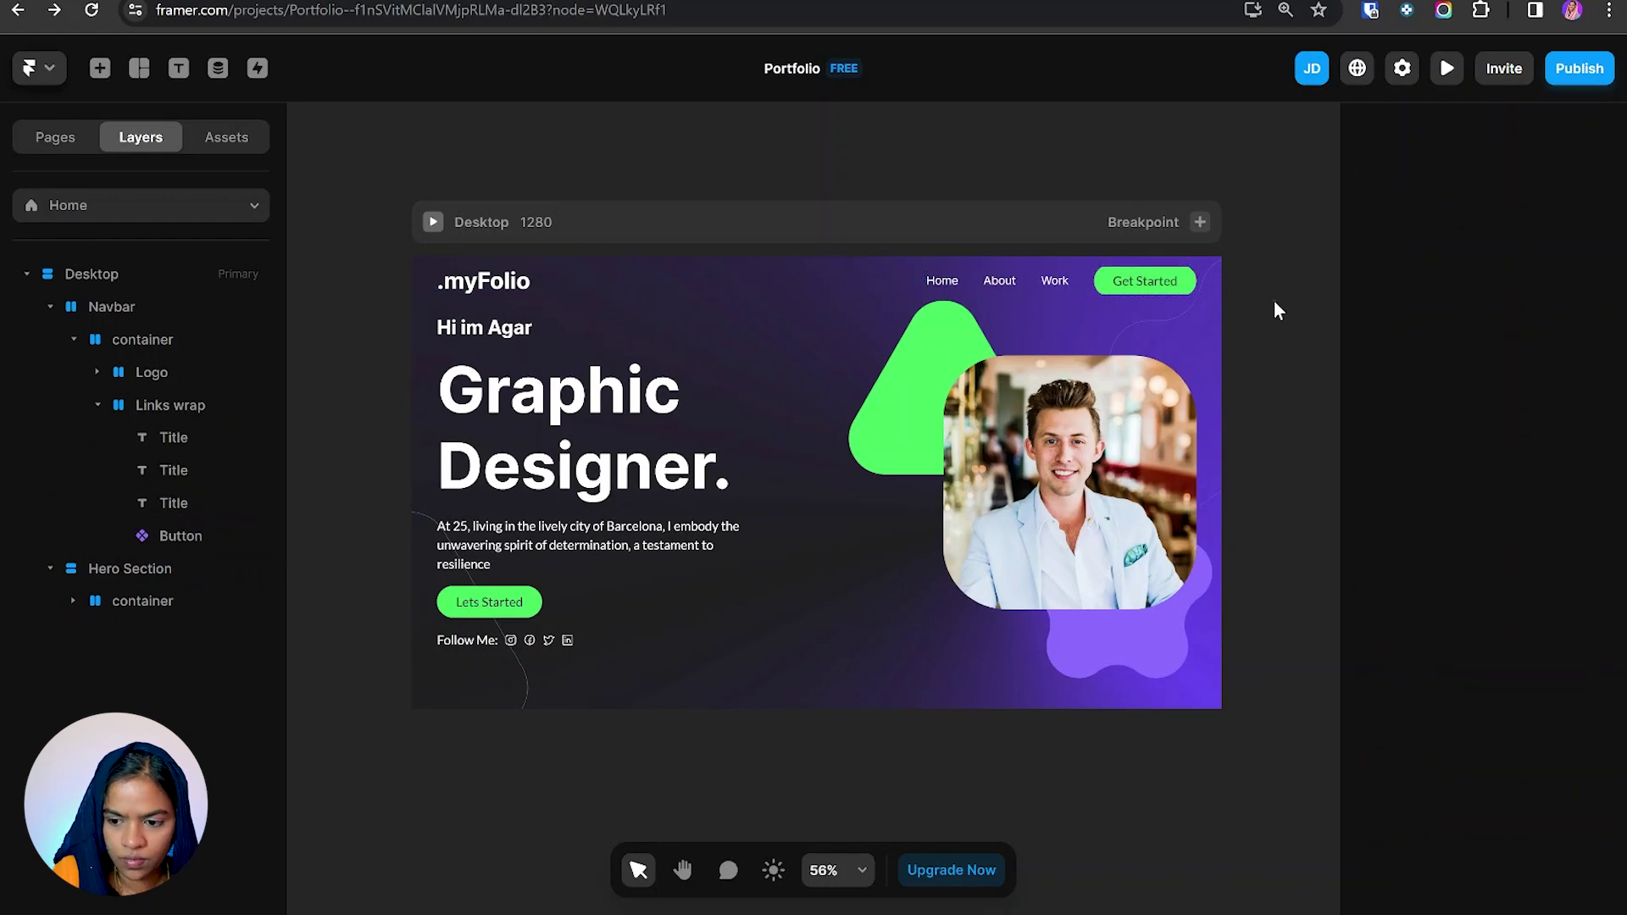
Switch the Navbar's Get Started button to the Secondary variant.
click(1169, 287)
click(1521, 862)
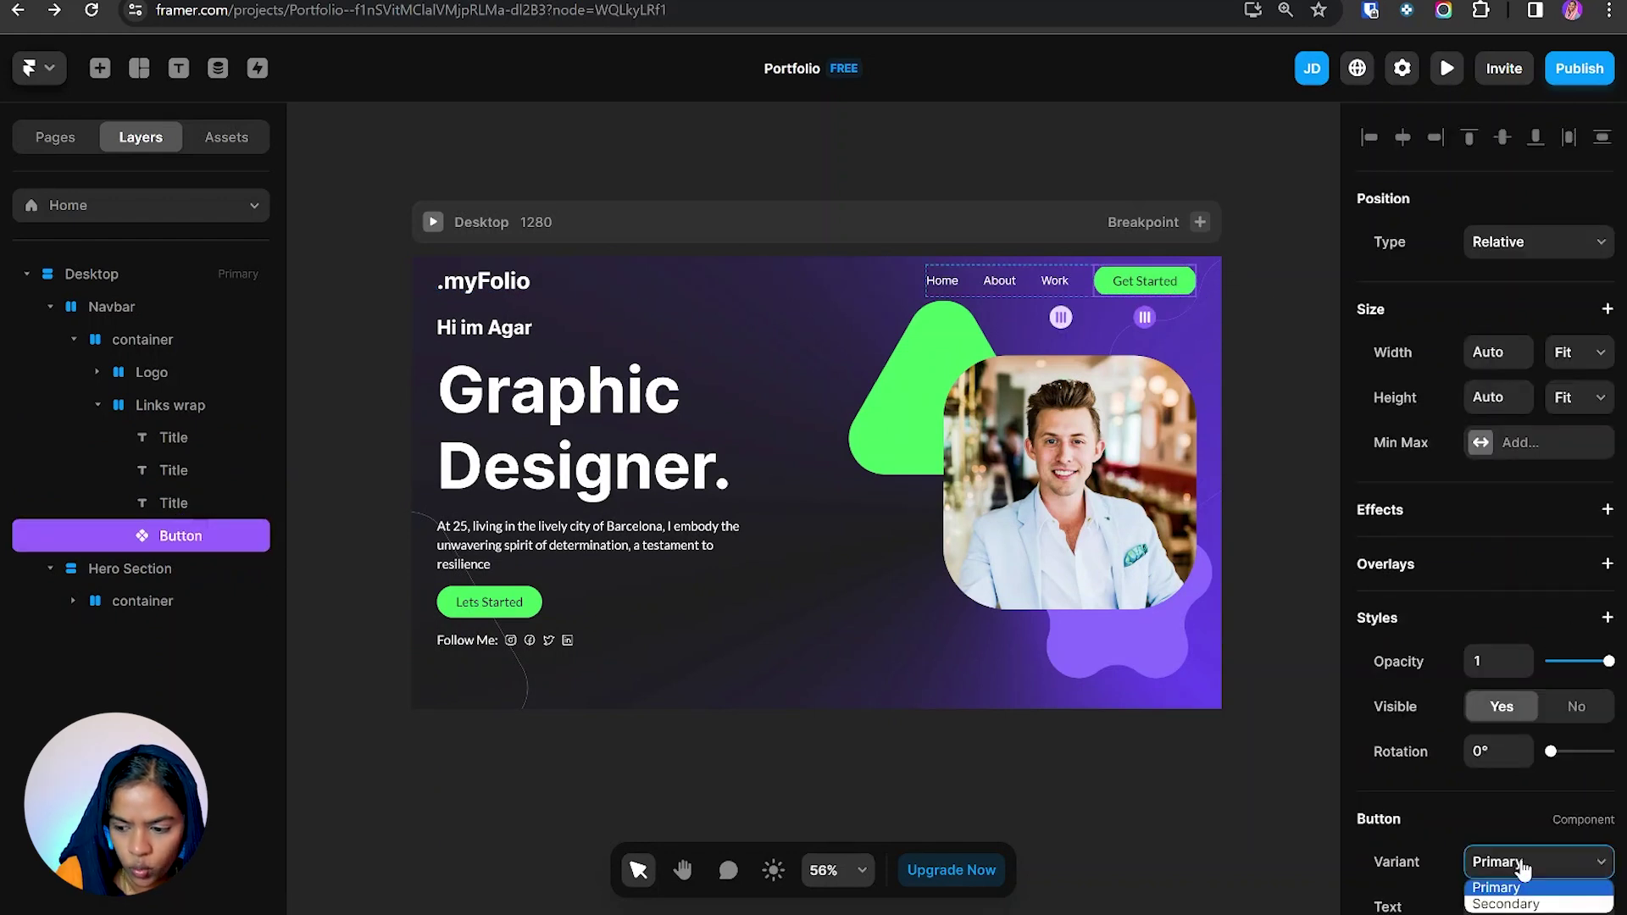
click(1534, 904)
click(1255, 316)
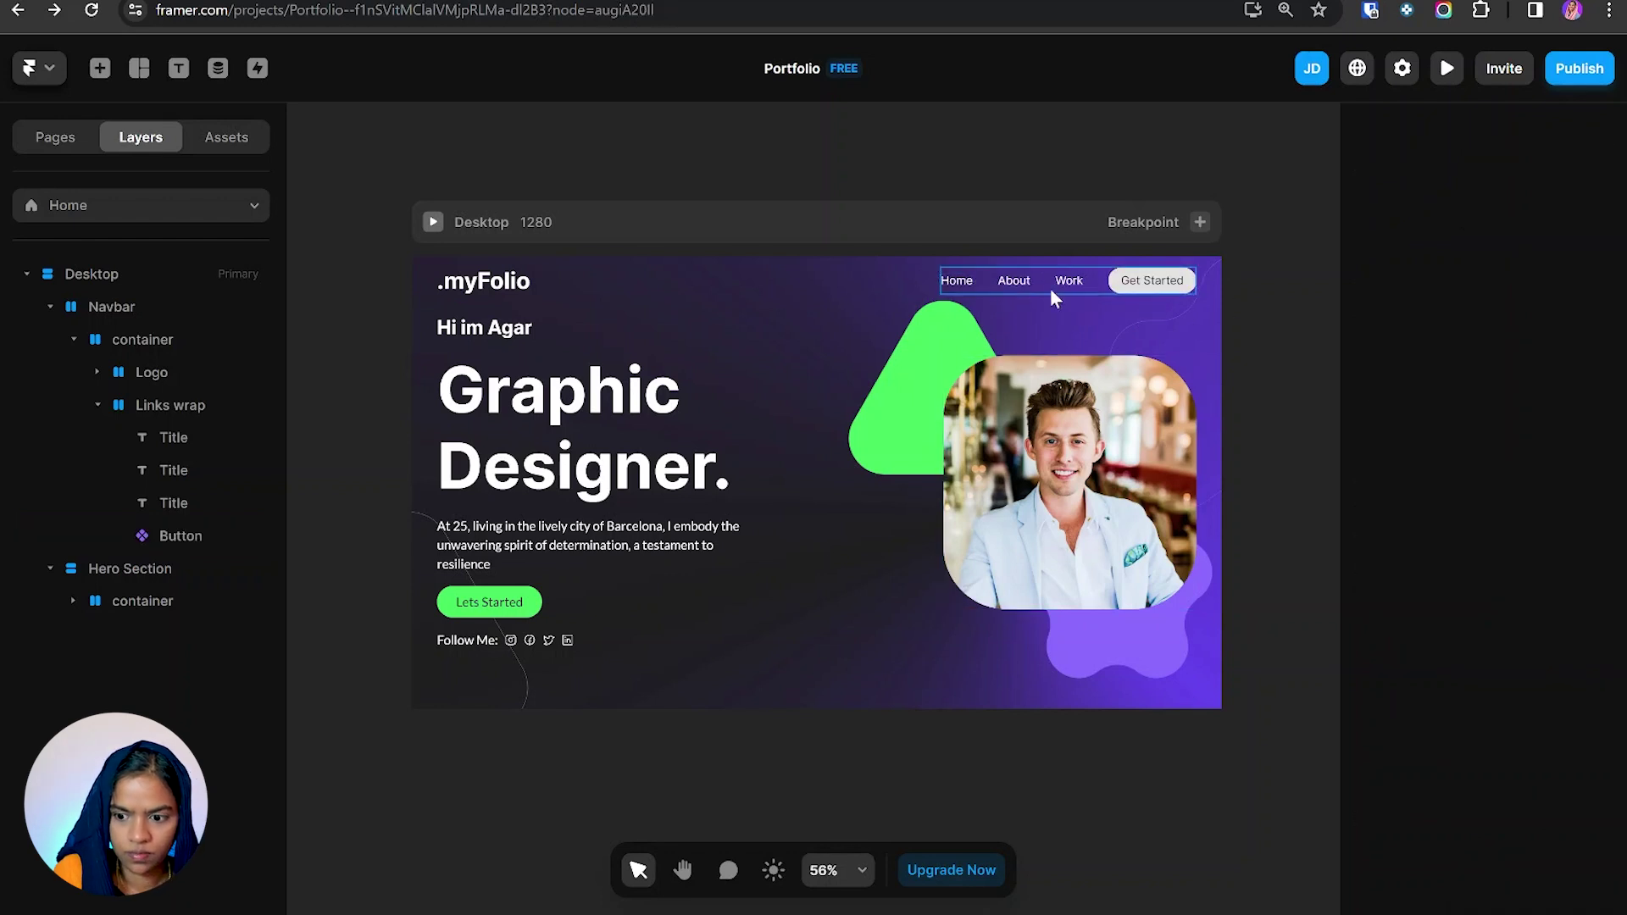
click(1094, 297)
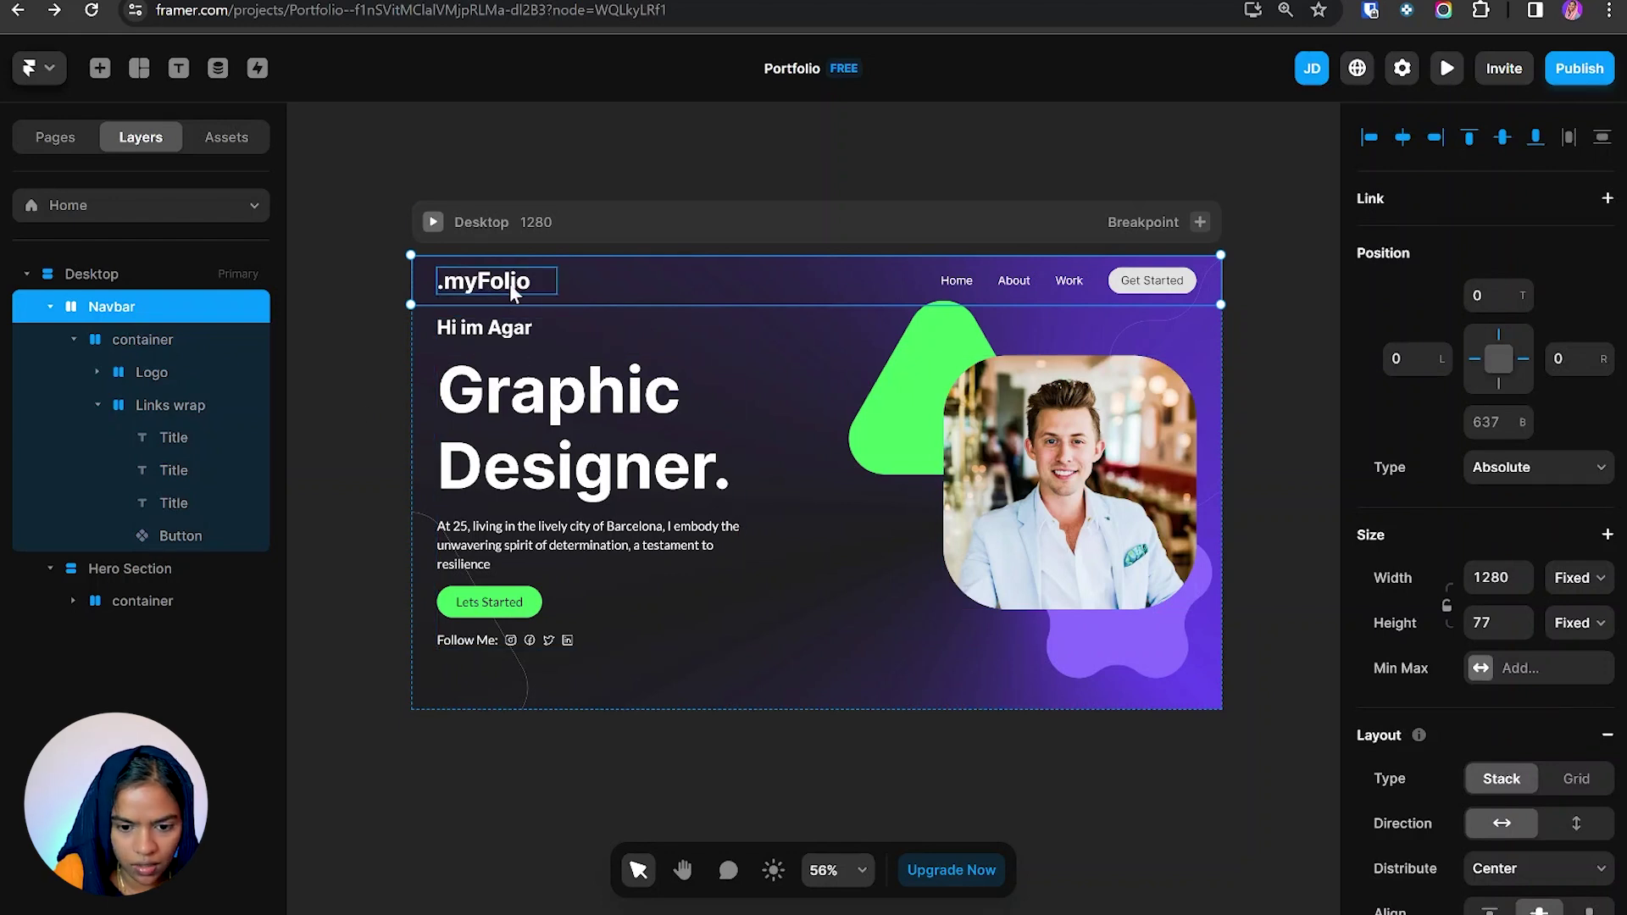
click(724, 771)
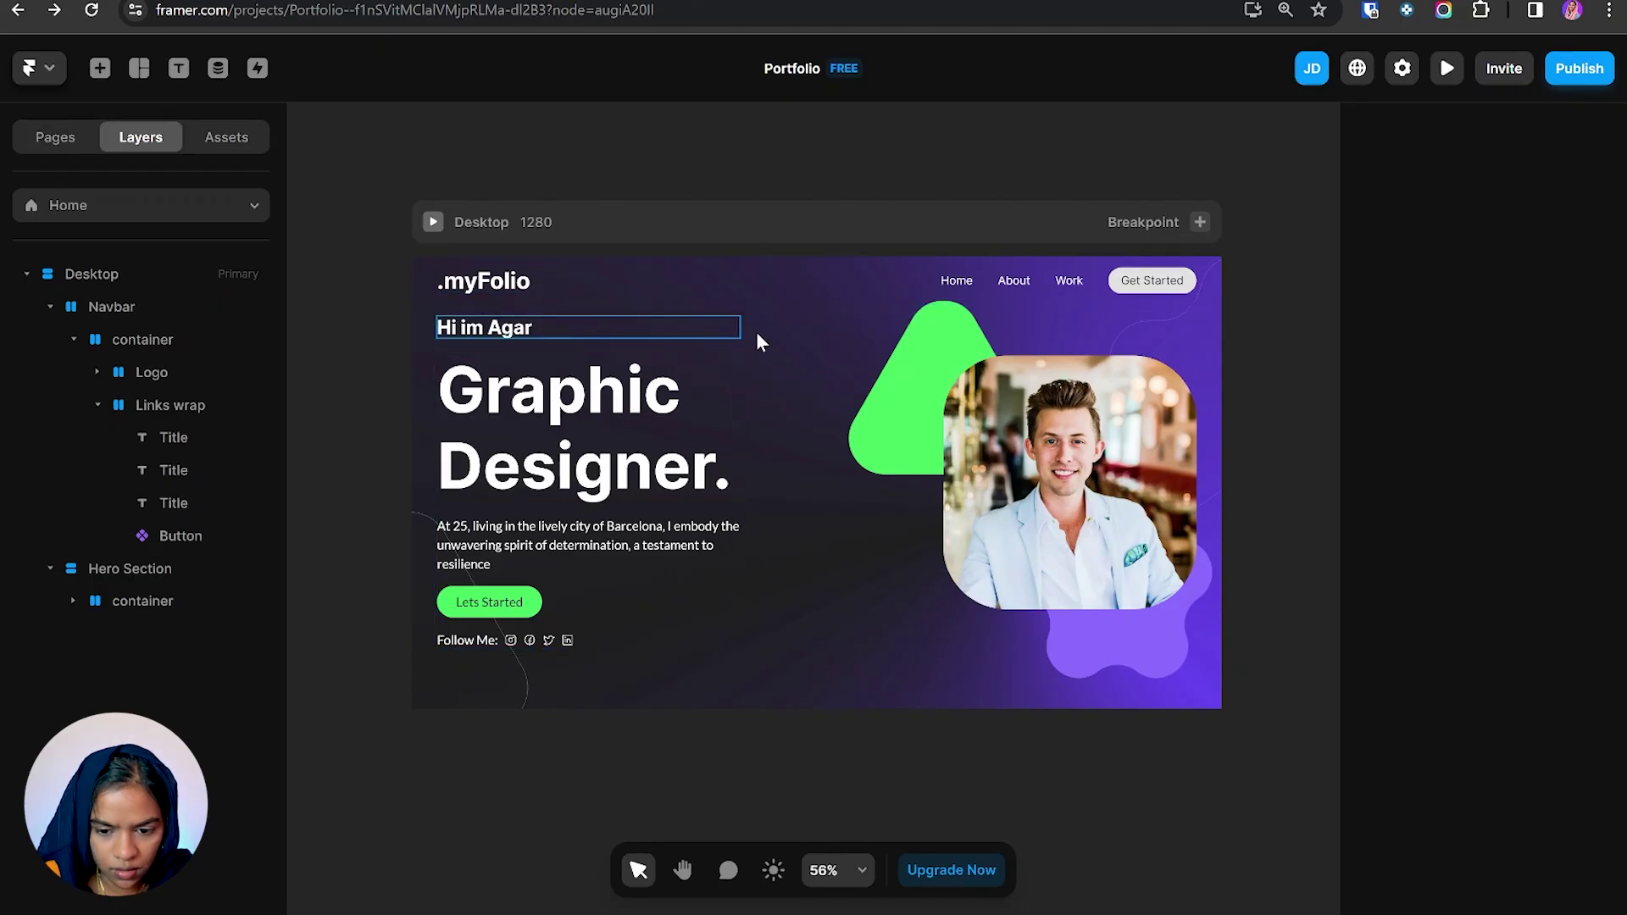
Use individual padding sides on the Hero Section and set its top padding to 150.
click(123, 576)
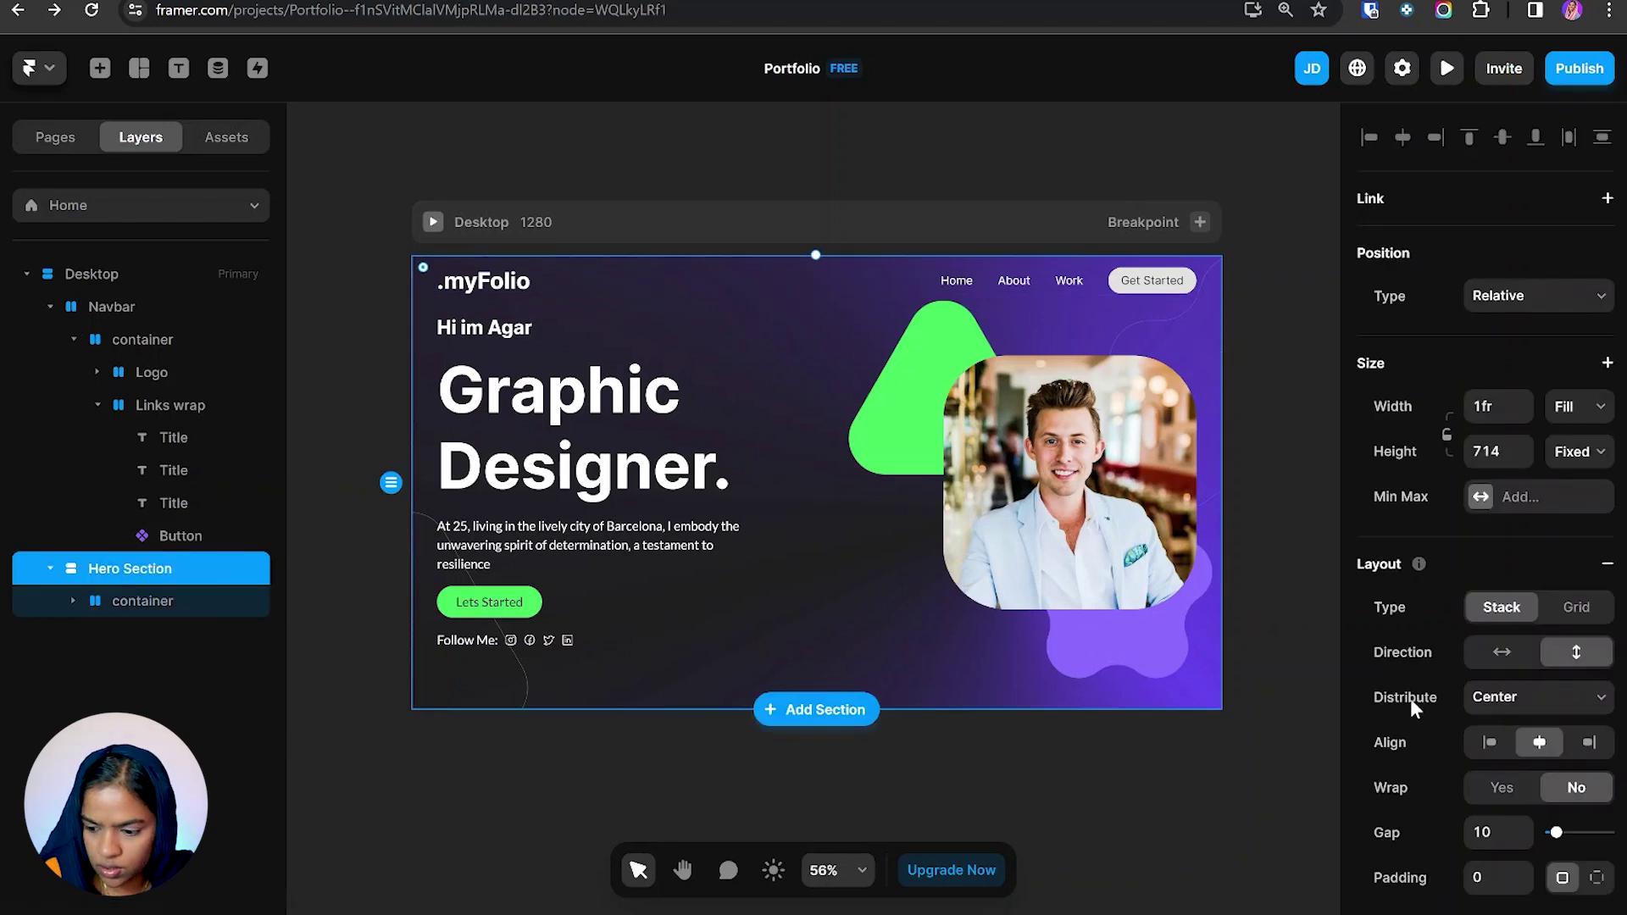
click(1597, 877)
scroll(1544, 842, down, 3)
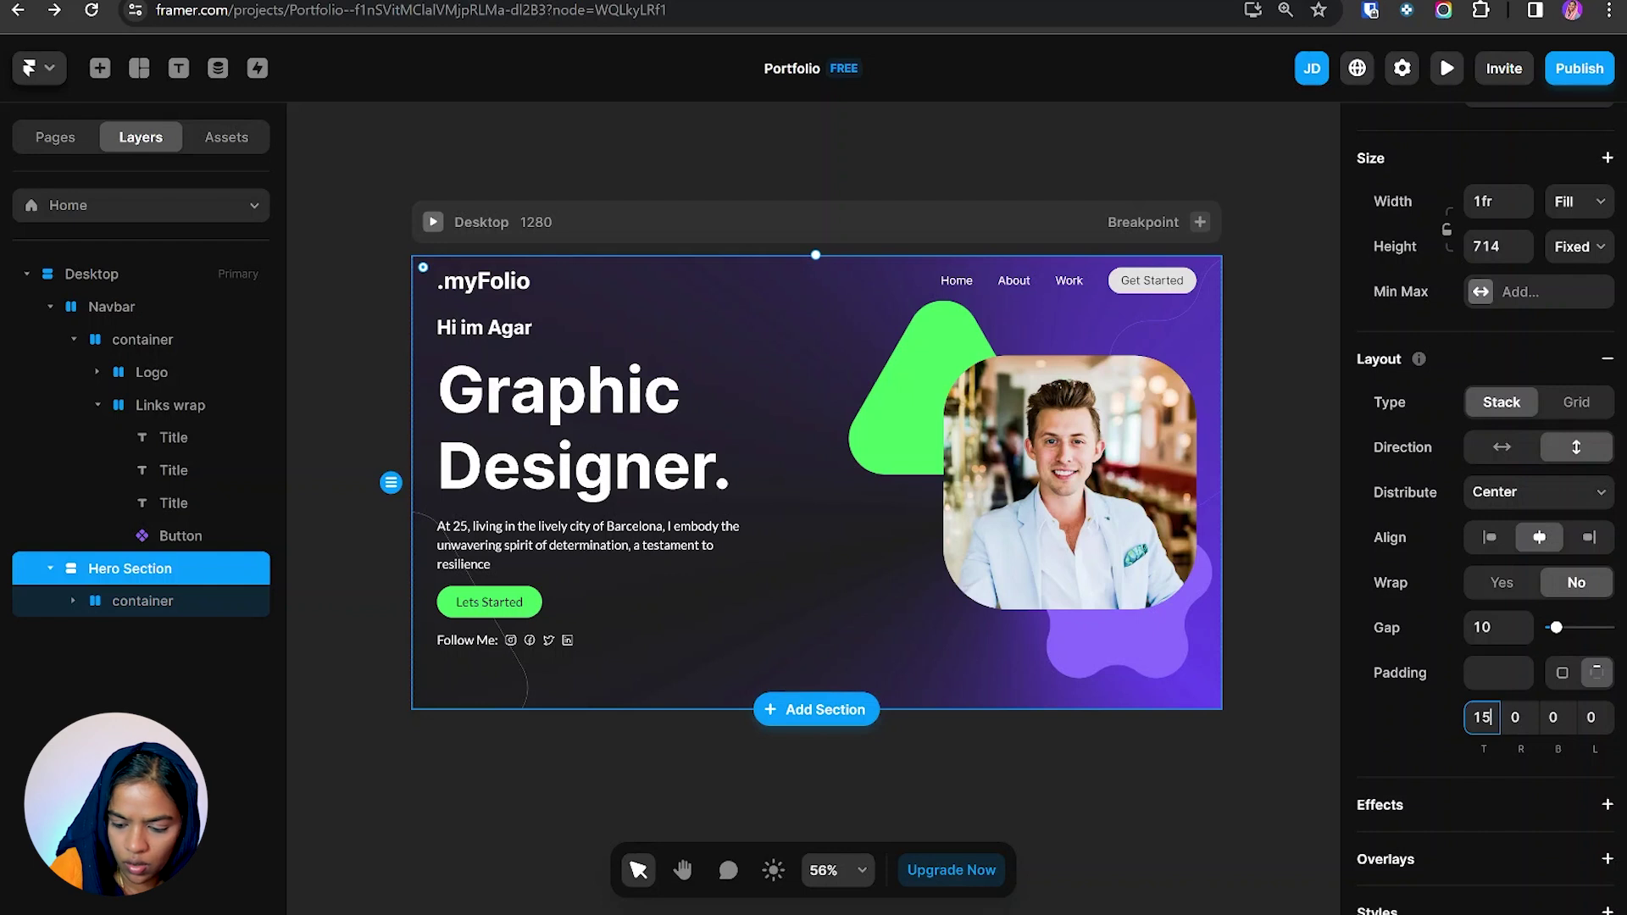
text(150)
key(Return)
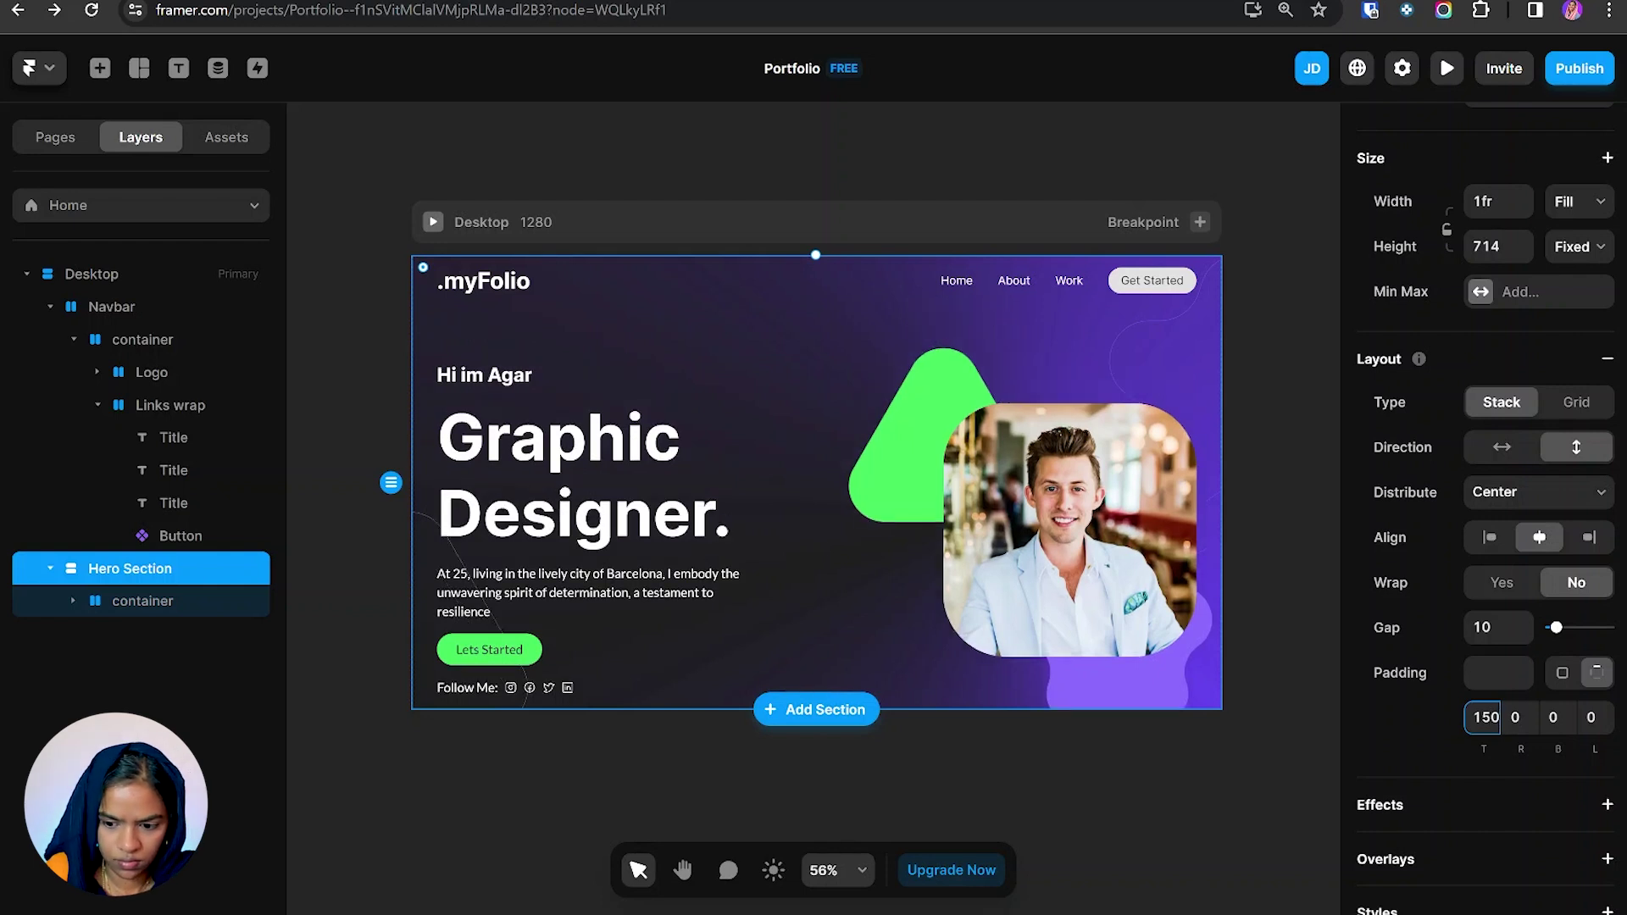
click(367, 637)
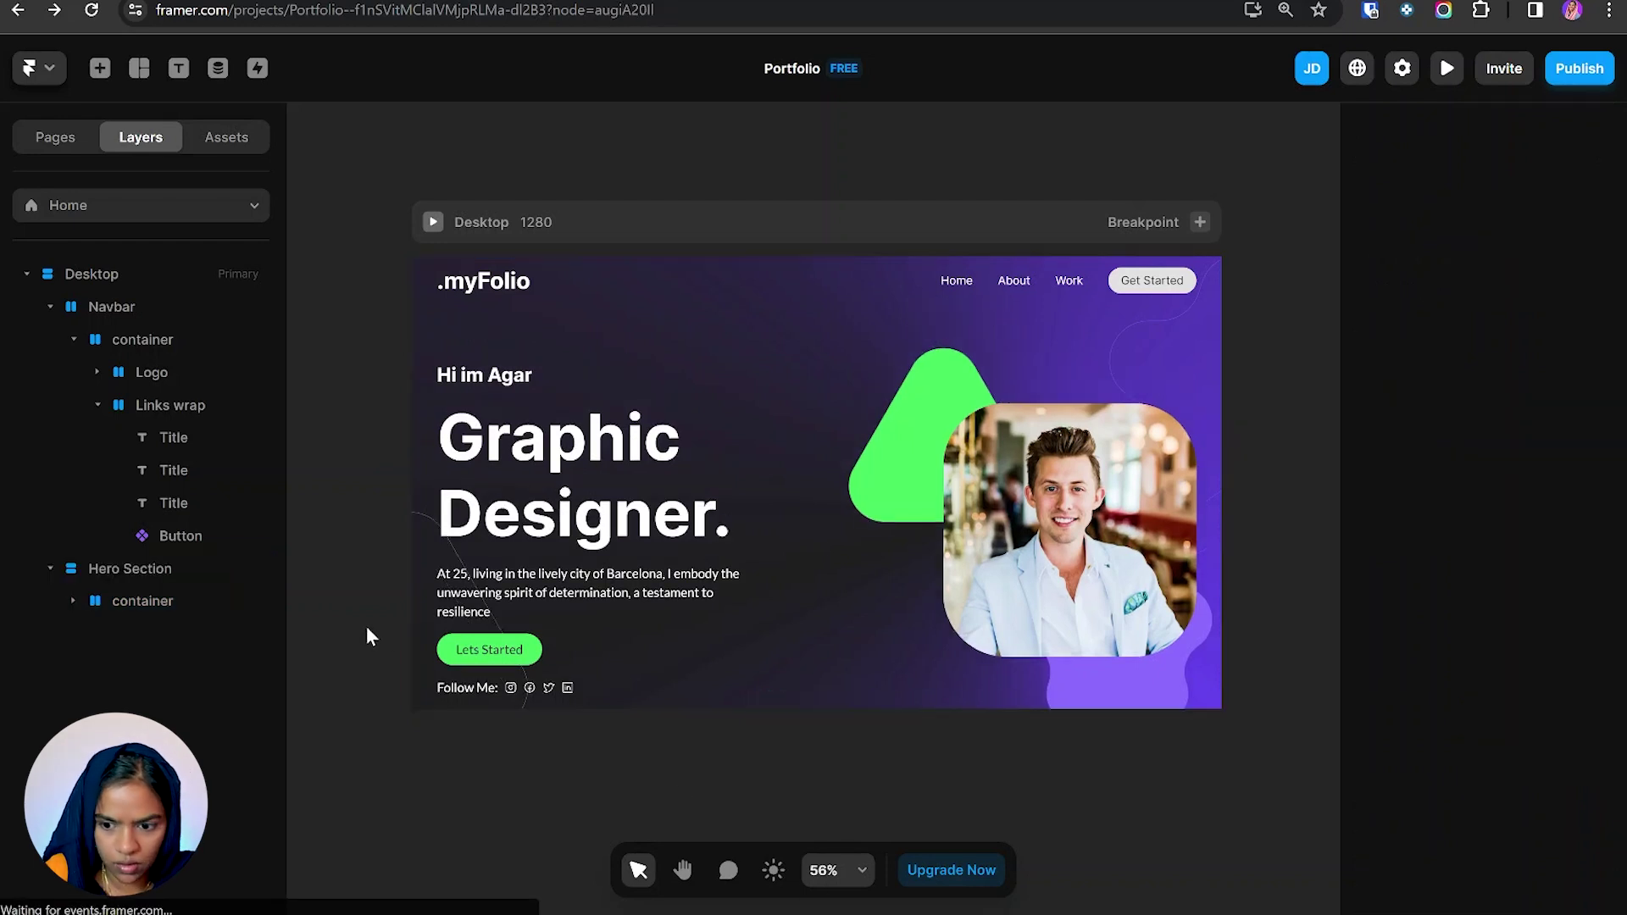